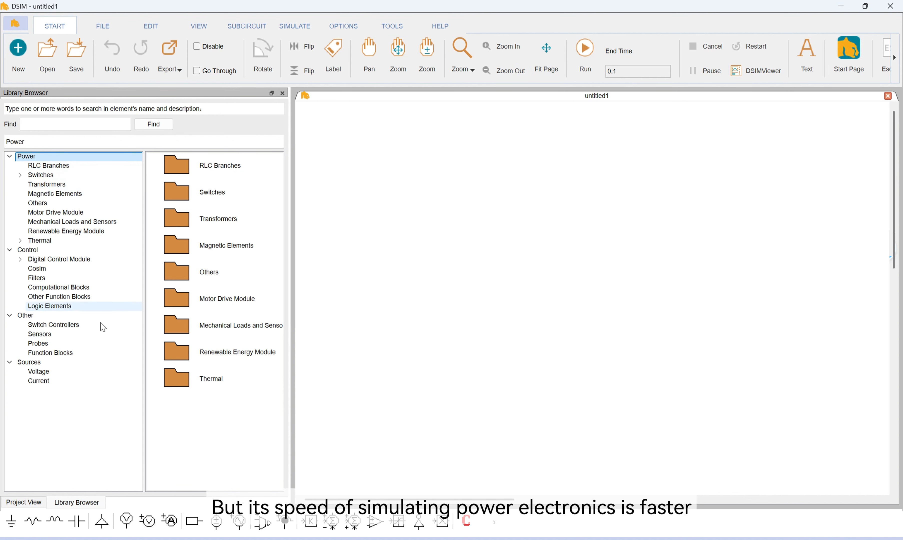
# Place a DC voltage source on the schematic and a 3-ph Inverter switch module beside it
pyautogui.click(81, 372)
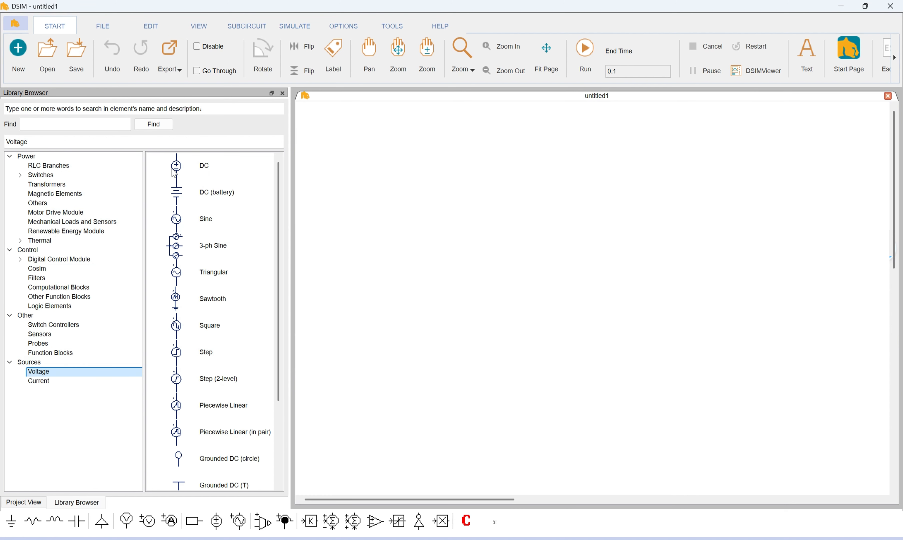
pyautogui.moveTo(175, 174); pyautogui.dragTo(380, 192)
pyautogui.click(51, 175)
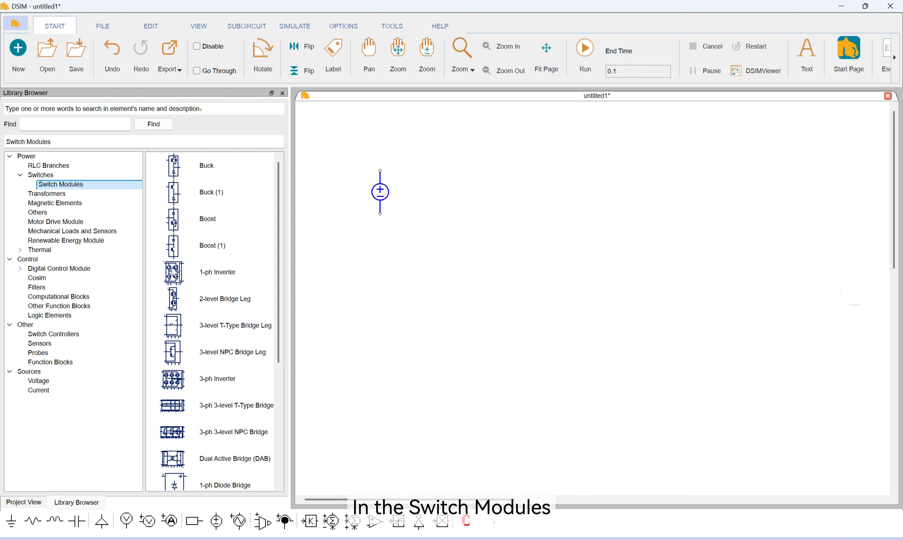
pyautogui.scroll(-1, 173, 273)
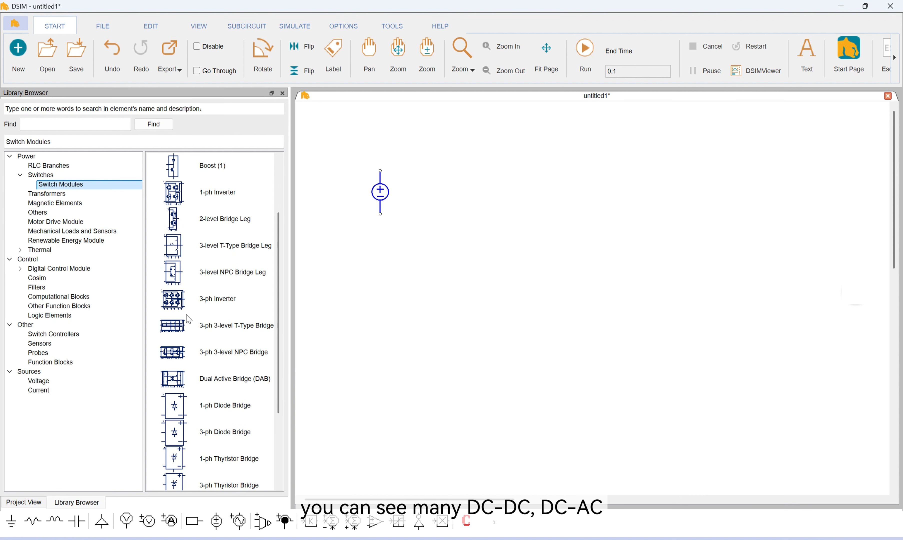
pyautogui.moveTo(179, 307)
pyautogui.mouseDown()
pyautogui.moveTo(524, 207)
pyautogui.moveTo(523, 193)
pyautogui.moveTo(507, 190)
pyautogui.mouseUp()
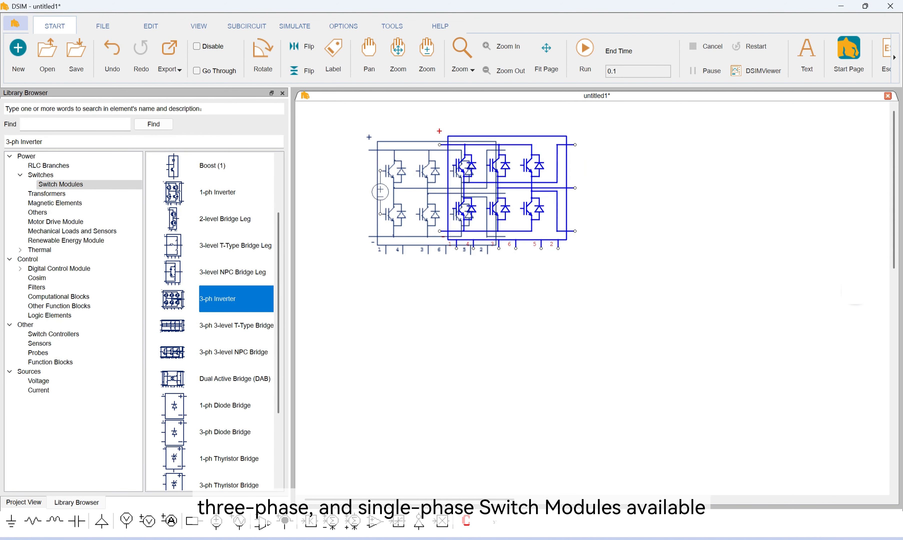
# Add an L3 inductor and an R3 load on the inverter's AC side, and a vertical capacitor between the DC source and inverter
pyautogui.click(68, 165)
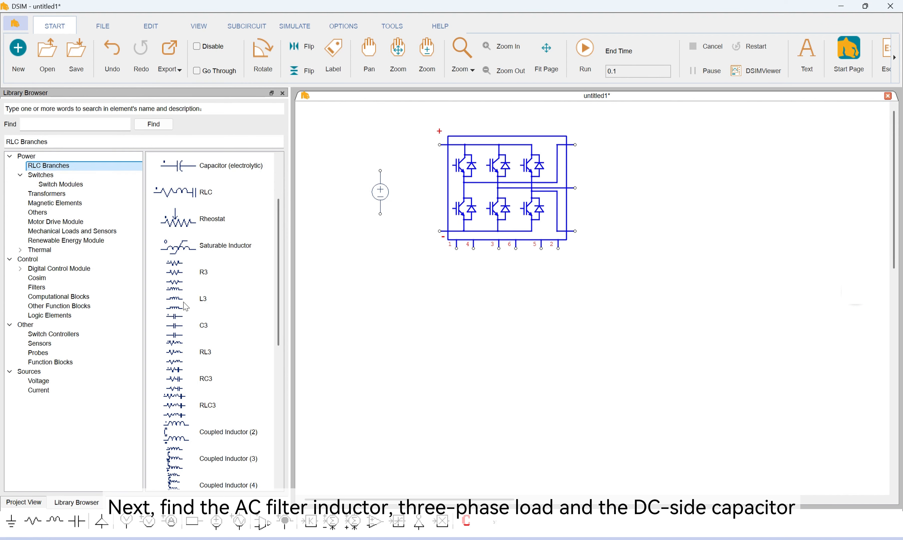
pyautogui.moveTo(185, 307); pyautogui.dragTo(646, 186)
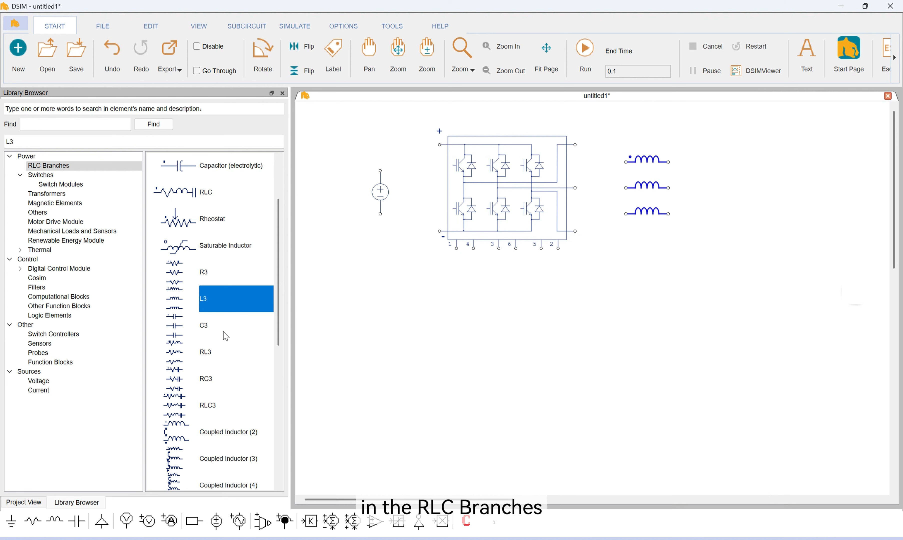
pyautogui.moveTo(180, 274); pyautogui.dragTo(850, 187)
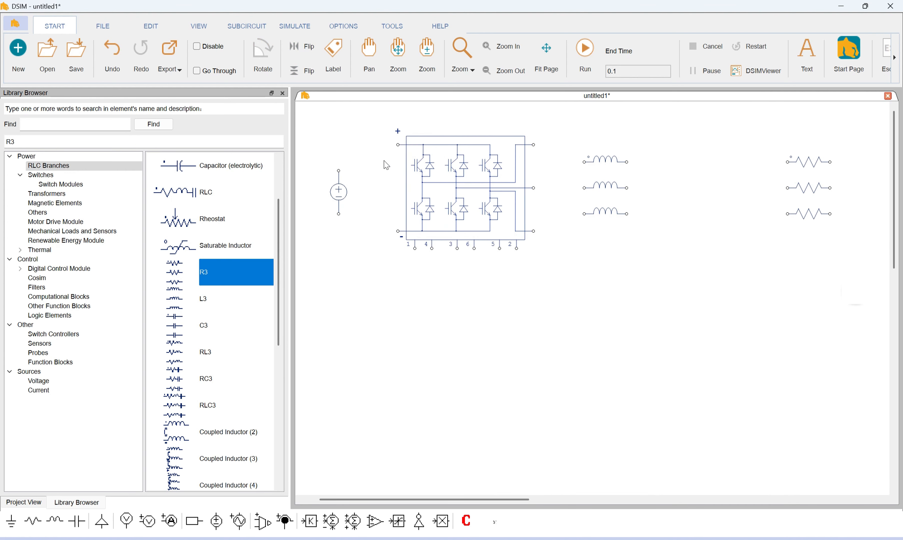
pyautogui.scroll(1, 192, 317)
pyautogui.moveTo(184, 220); pyautogui.dragTo(372, 192)
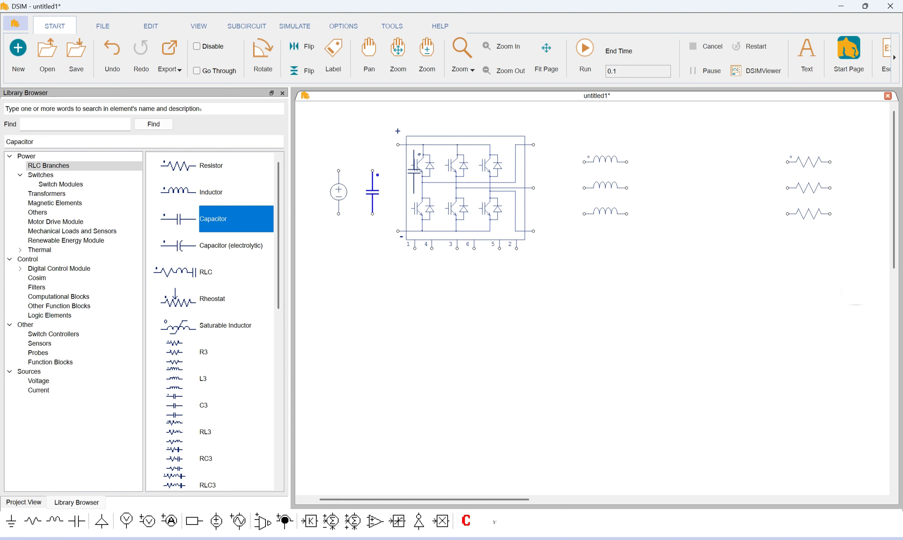
# Wire the DC source to the inverter's positive and negative terminals and connect the capacitor across both DC lines
pyautogui.moveTo(393, 148); pyautogui.dragTo(338, 170)
pyautogui.moveTo(339, 216); pyautogui.dragTo(398, 231)
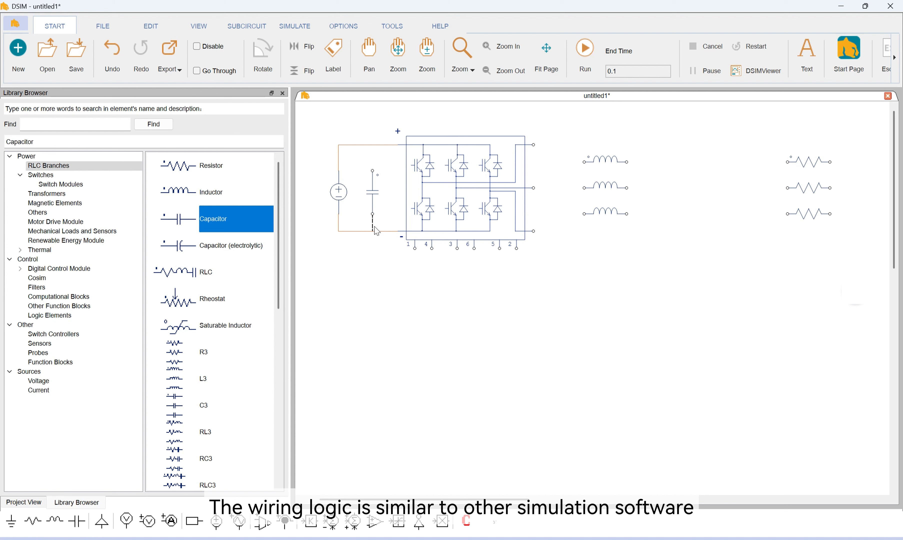
pyautogui.moveTo(373, 147); pyautogui.dragTo(372, 145)
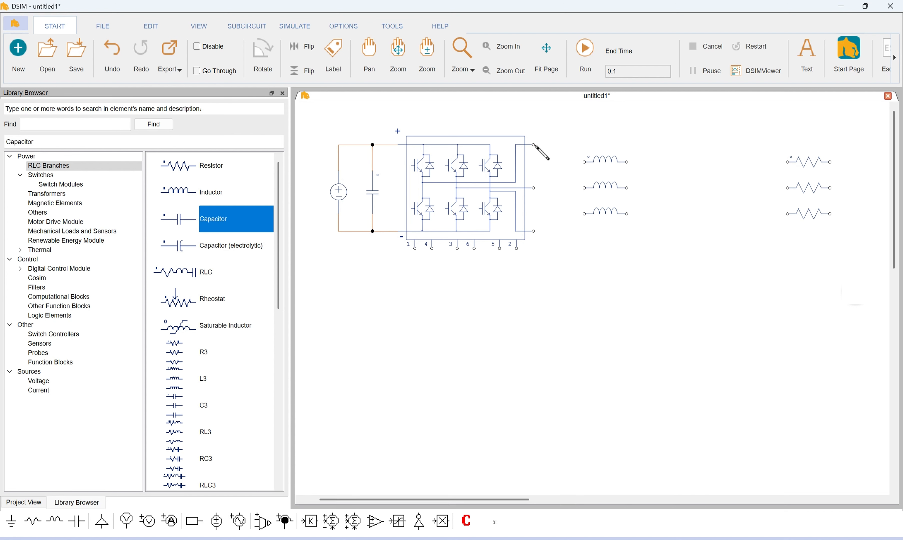
# Wire the inverter's three AC output terminals to the three inputs of the L3 inductor
pyautogui.moveTo(534, 144); pyautogui.dragTo(584, 161)
pyautogui.moveTo(534, 188); pyautogui.dragTo(584, 188)
pyautogui.moveTo(534, 231); pyautogui.dragTo(563, 222)
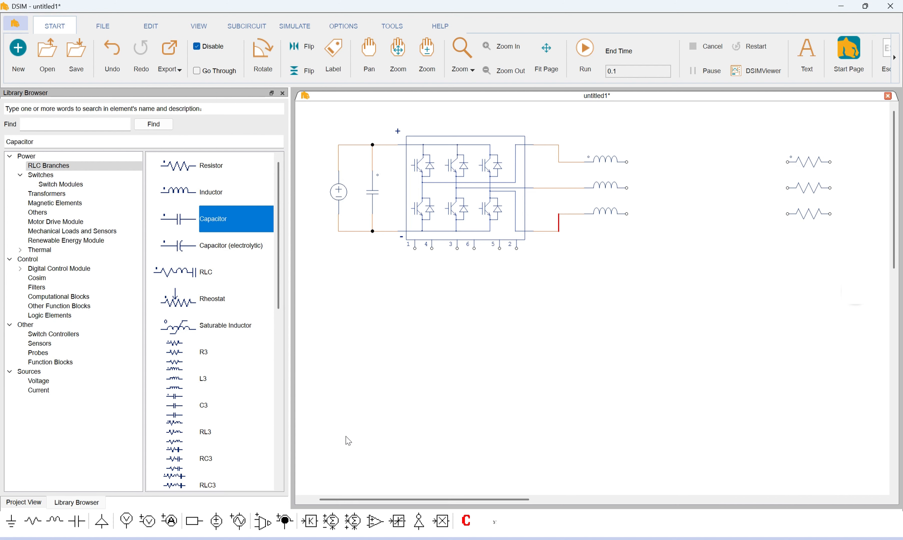
# Place three current sensors staggered along the three phases, with the first one attached to the upper inductor's output
pyautogui.moveTo(285, 521)
pyautogui.mouseDown()
pyautogui.moveTo(656, 165)
pyautogui.moveTo(685, 216)
pyautogui.moveTo(679, 190)
pyautogui.moveTo(707, 217)
pyautogui.mouseUp()
pyautogui.press('Escape')
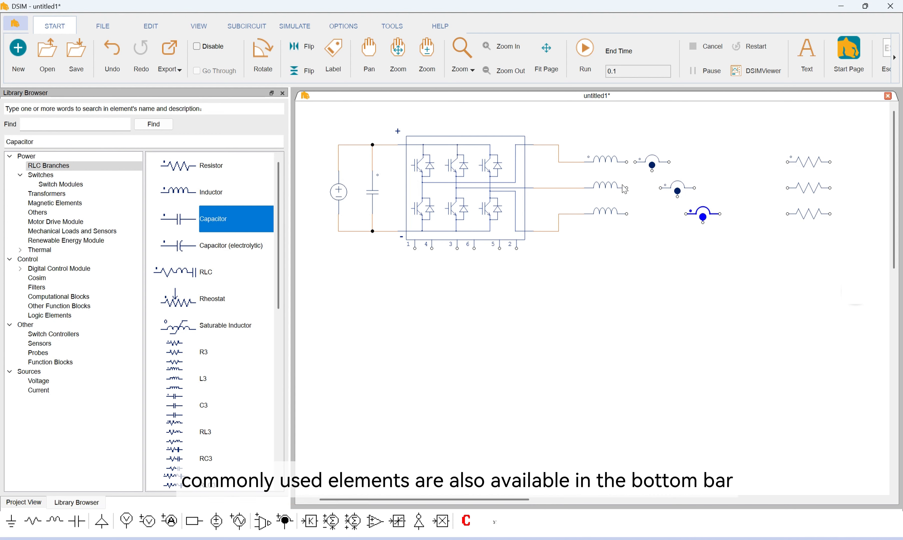
pyautogui.moveTo(637, 163); pyautogui.dragTo(629, 164)
pyautogui.moveTo(703, 218); pyautogui.dragTo(711, 218)
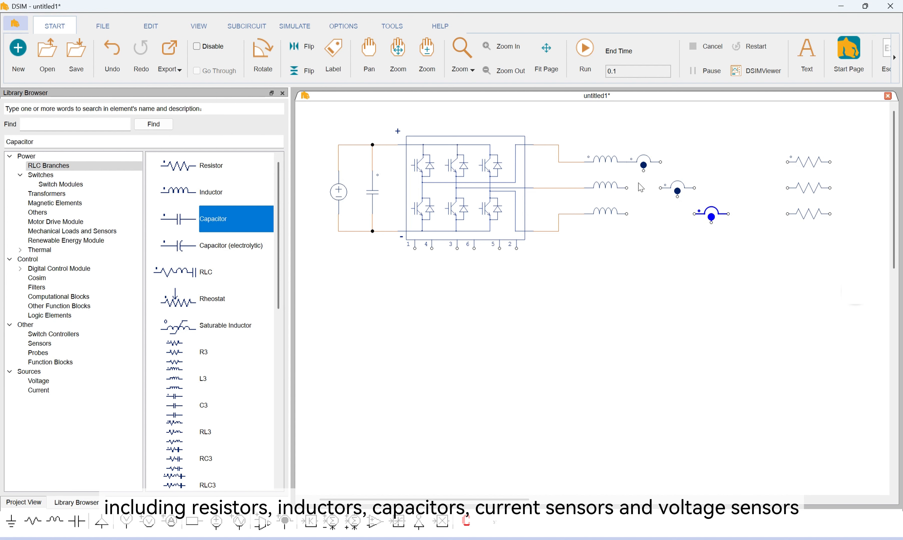
# Wire the current sensors between the inductors and the load resistors, and join the resistors' free ends at a common node
pyautogui.moveTo(628, 188); pyautogui.dragTo(694, 214)
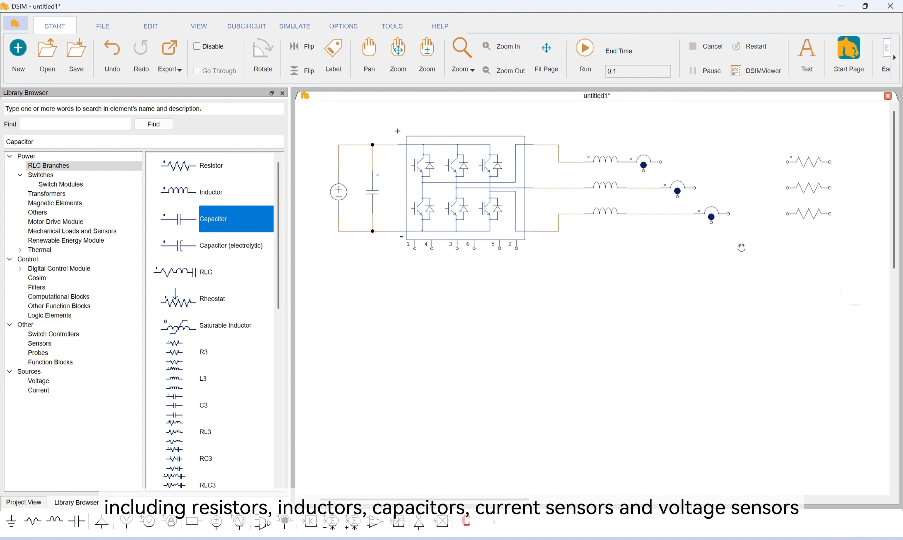
pyautogui.moveTo(742, 247); pyautogui.dragTo(711, 247)
pyautogui.moveTo(645, 165); pyautogui.dragTo(756, 164)
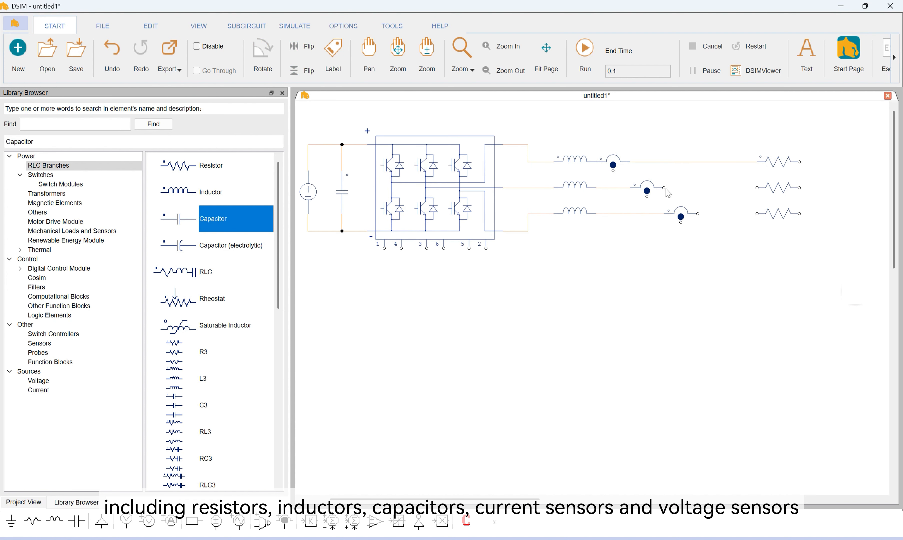
pyautogui.moveTo(665, 188); pyautogui.dragTo(755, 188)
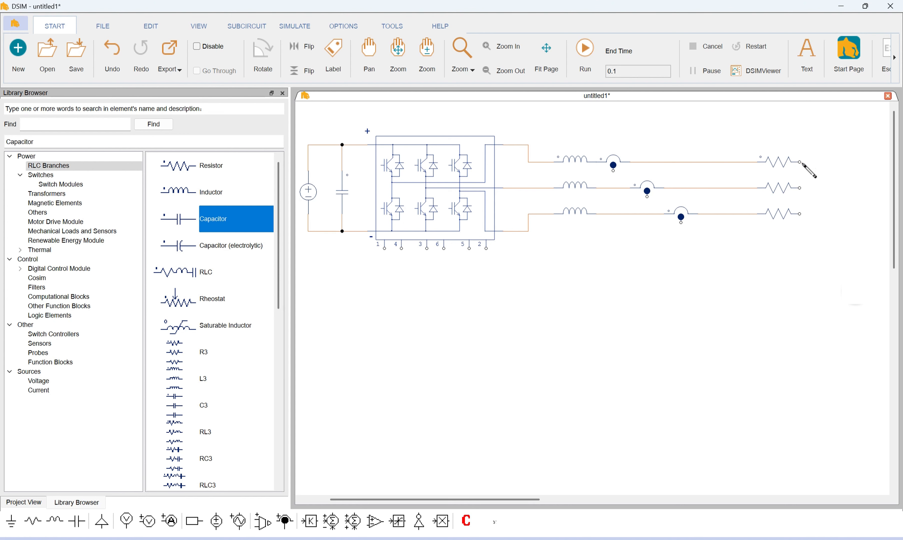
pyautogui.moveTo(801, 162); pyautogui.dragTo(834, 188)
pyautogui.moveTo(800, 214); pyautogui.dragTo(834, 188)
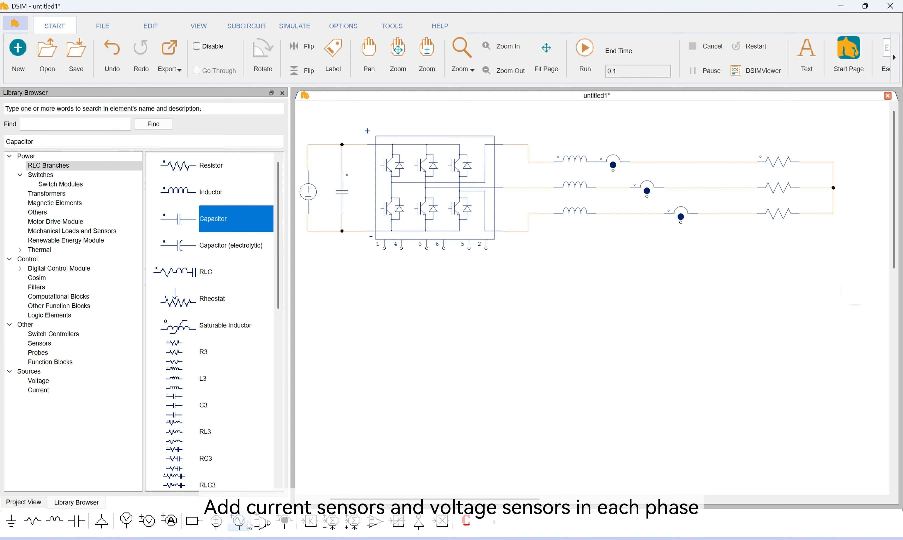
# Place three voltage sensors in a row above the AC phase lines
pyautogui.moveTo(249, 526); pyautogui.dragTo(652, 127)
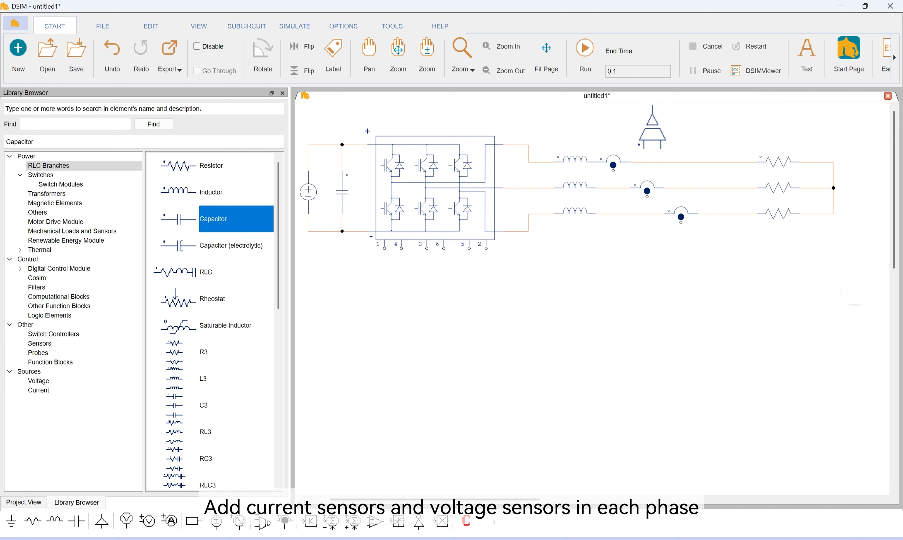
pyautogui.click(652, 127)
pyautogui.click(699, 126)
pyautogui.click(733, 127)
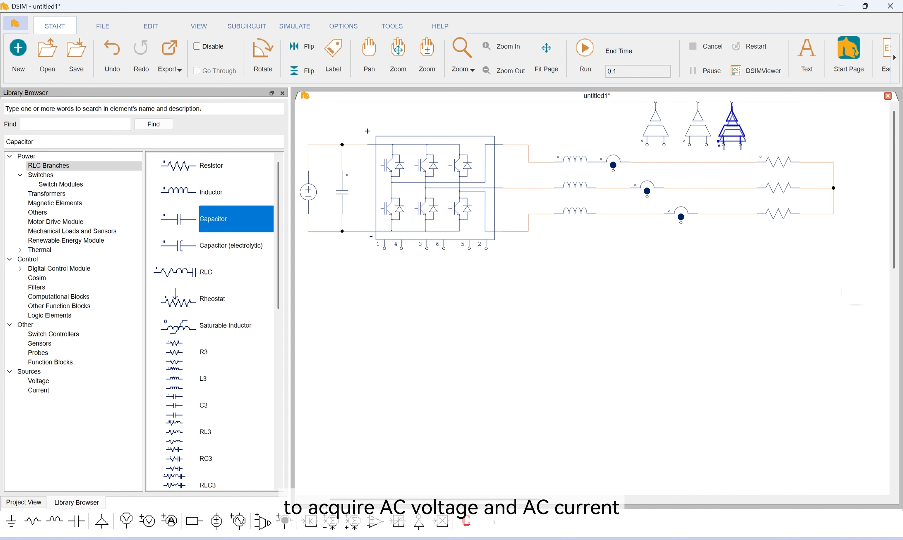
pyautogui.press('Escape')
# Ground the load's common node and wire each voltage sensor between its phase line and that node
pyautogui.click(41, 175)
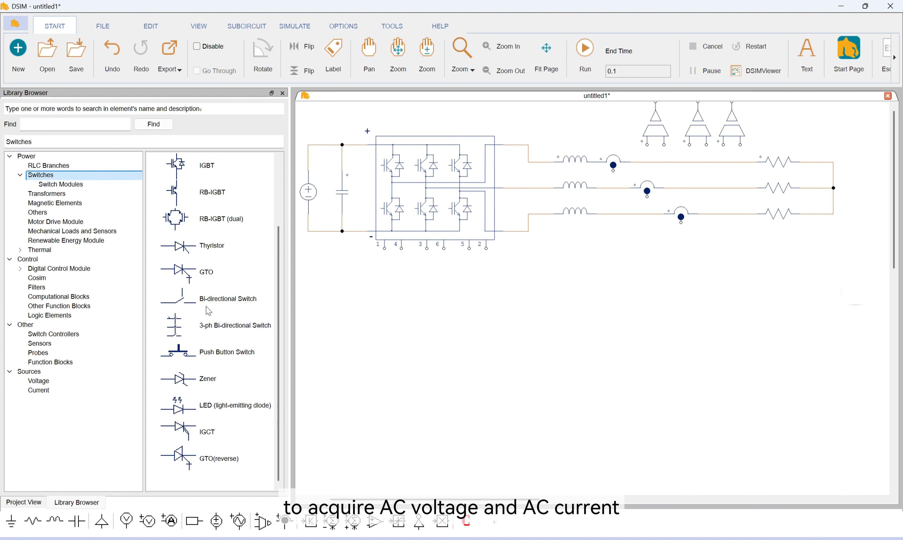
pyautogui.click(66, 326)
pyautogui.click(30, 372)
pyautogui.moveTo(220, 272); pyautogui.dragTo(868, 201)
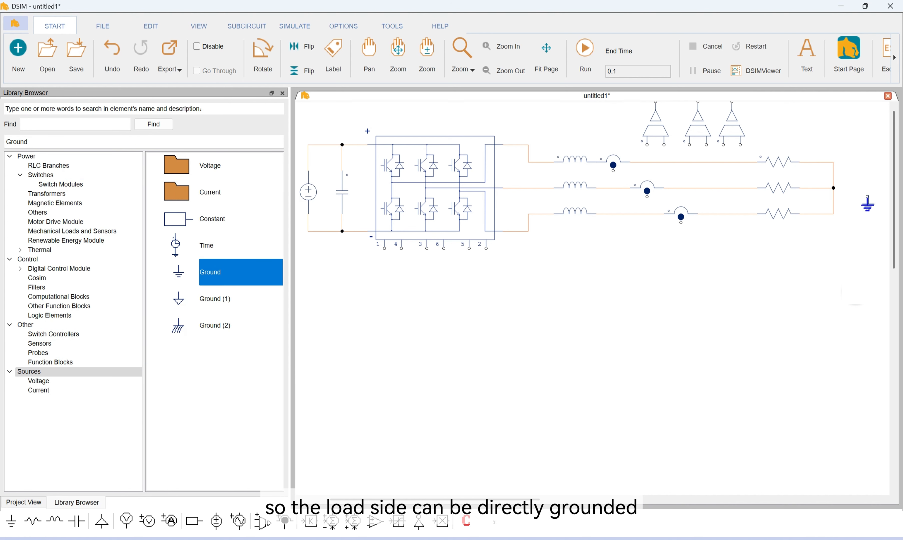
pyautogui.click(868, 207)
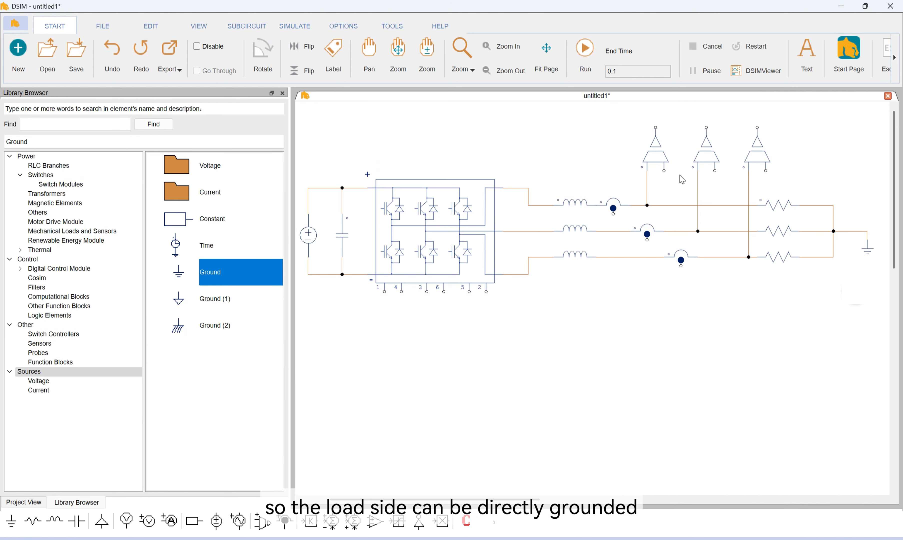
pyautogui.click(825, 205)
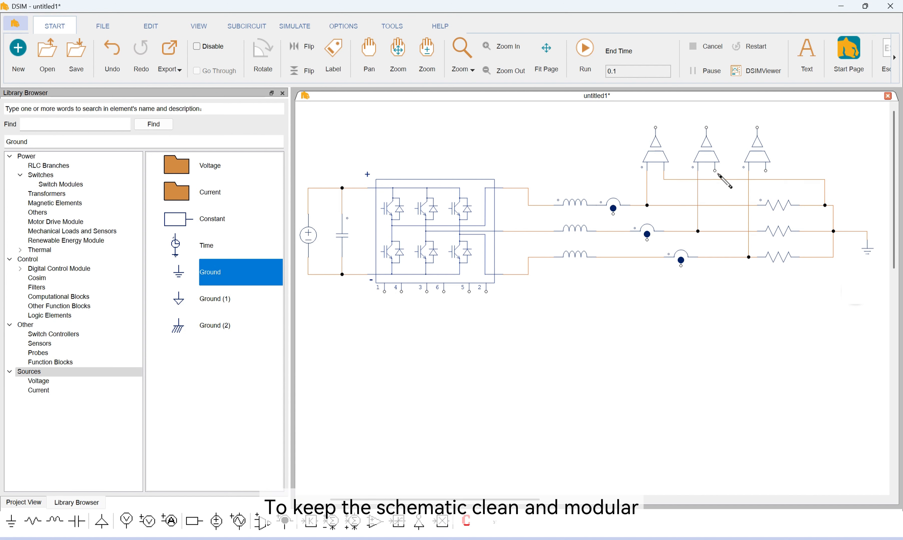
# Create a label named ea and place a copy at the output of each of the three voltage sensors
pyautogui.click(334, 57)
pyautogui.write('ea')
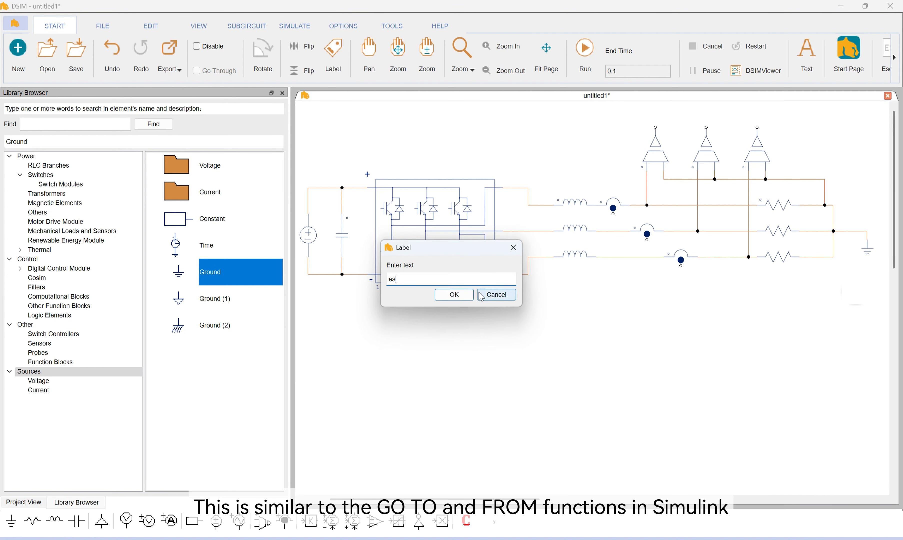
pyautogui.press('Return')
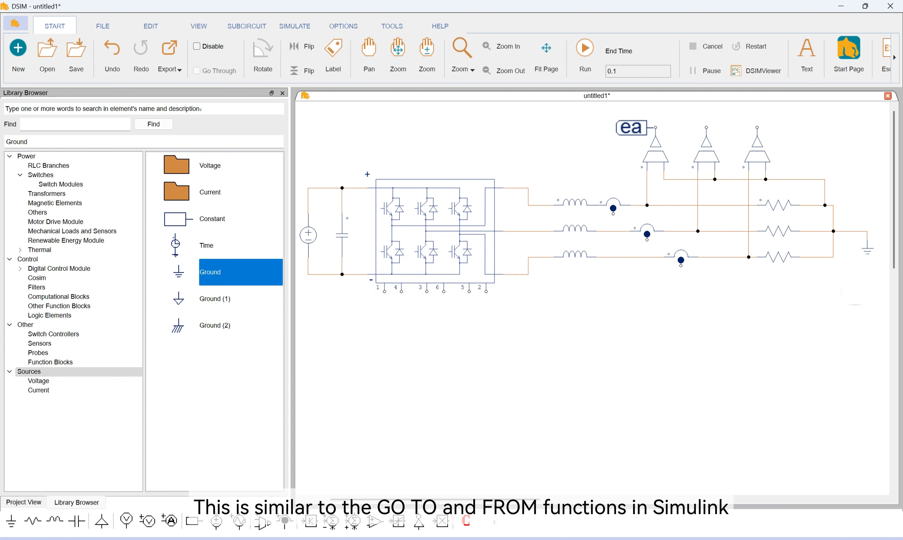
pyautogui.click(633, 127)
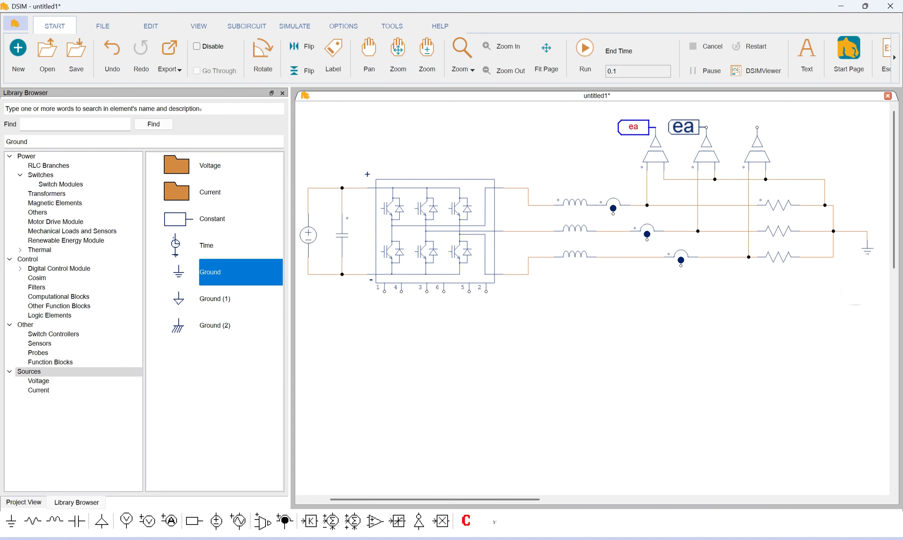
pyautogui.click(684, 127)
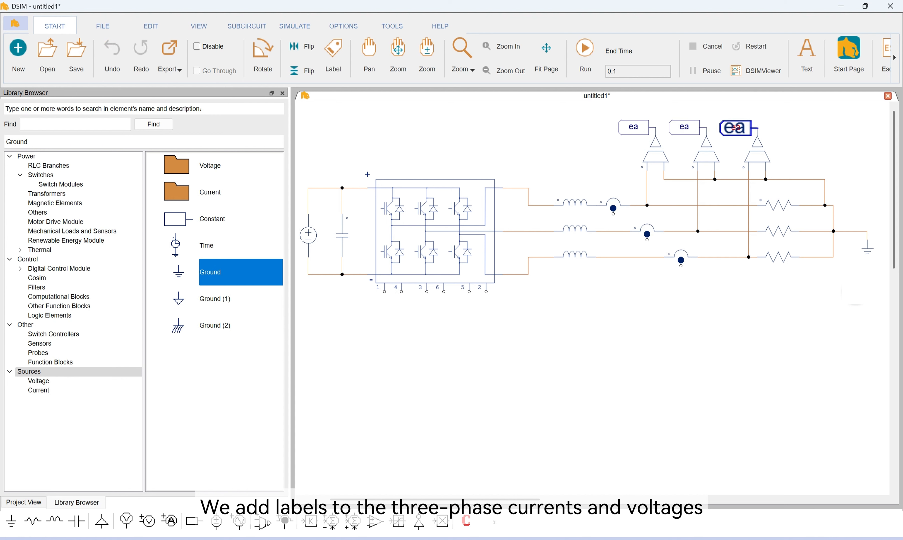
pyautogui.press('Escape')
# Rename the label on the second voltage sensor as eb
pyautogui.doubleClick(684, 128)
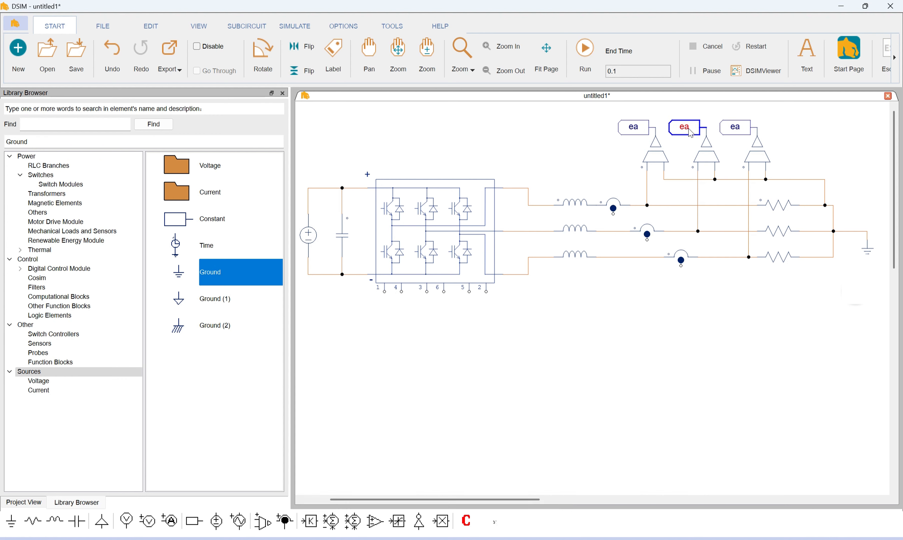
pyautogui.click(160, 151)
pyautogui.write('e')
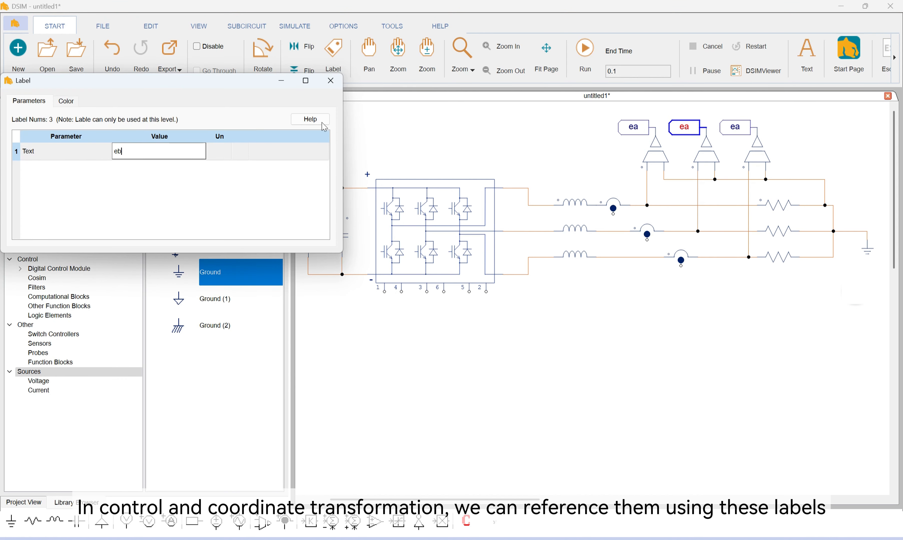
pyautogui.write('b')
pyautogui.click(330, 81)
# Rename the label on the third voltage sensor as ec
pyautogui.doubleClick(735, 127)
pyautogui.click(161, 160)
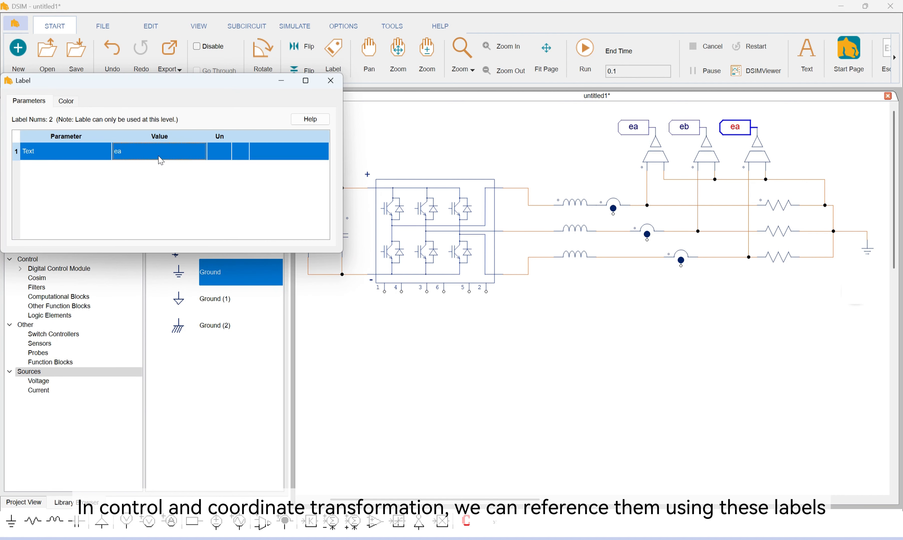
pyautogui.write('ec')
pyautogui.click(330, 80)
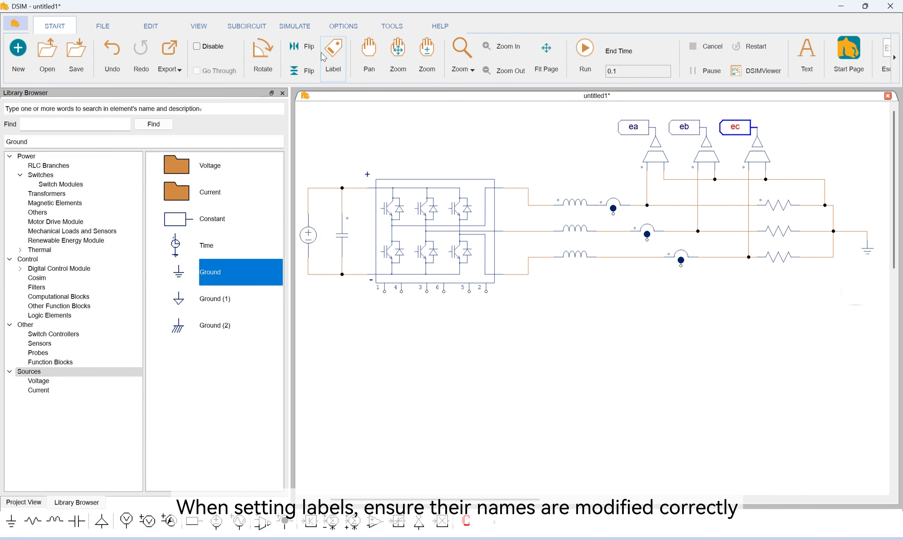
pyautogui.click(324, 56)
pyautogui.press('Return')
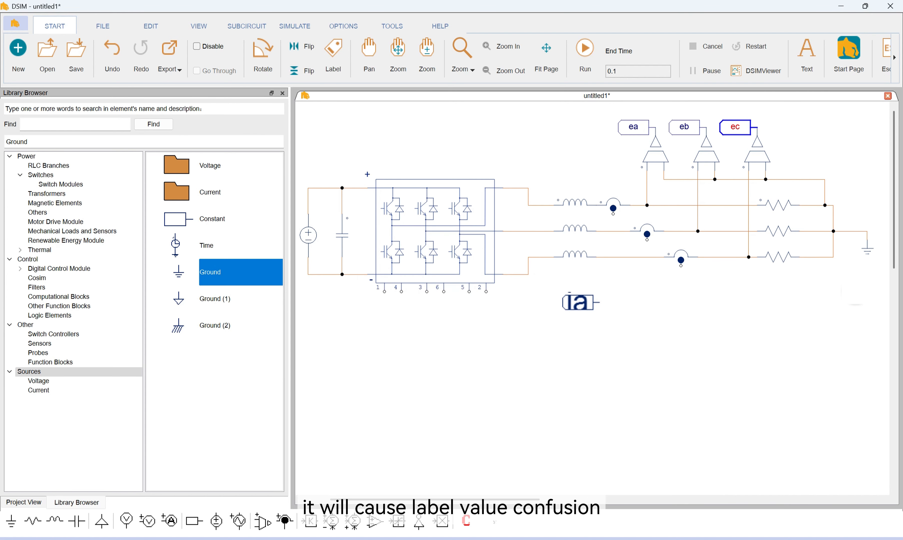
pyautogui.press('Escape')
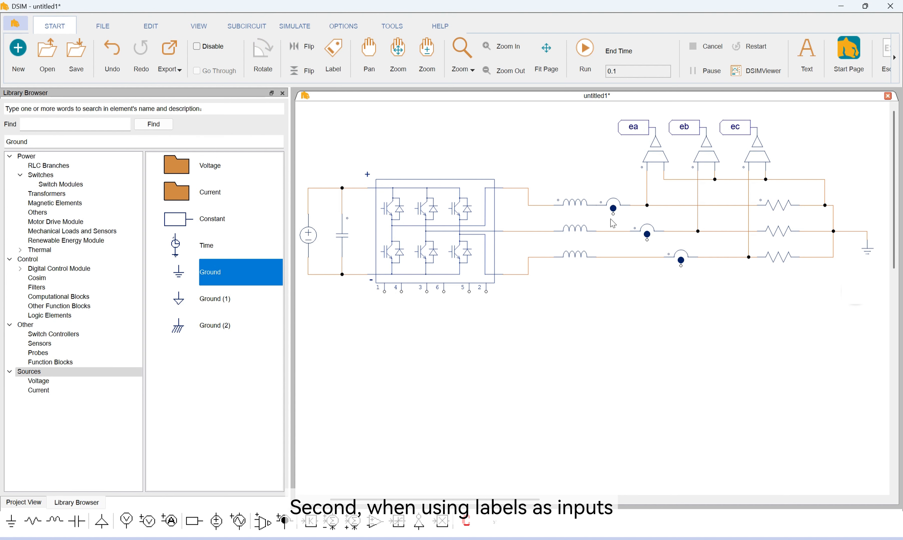
# Draw wires of staggered length downward from the output terminals of the three current sensors
pyautogui.moveTo(613, 216); pyautogui.dragTo(613, 301)
pyautogui.moveTo(648, 236); pyautogui.dragTo(647, 326)
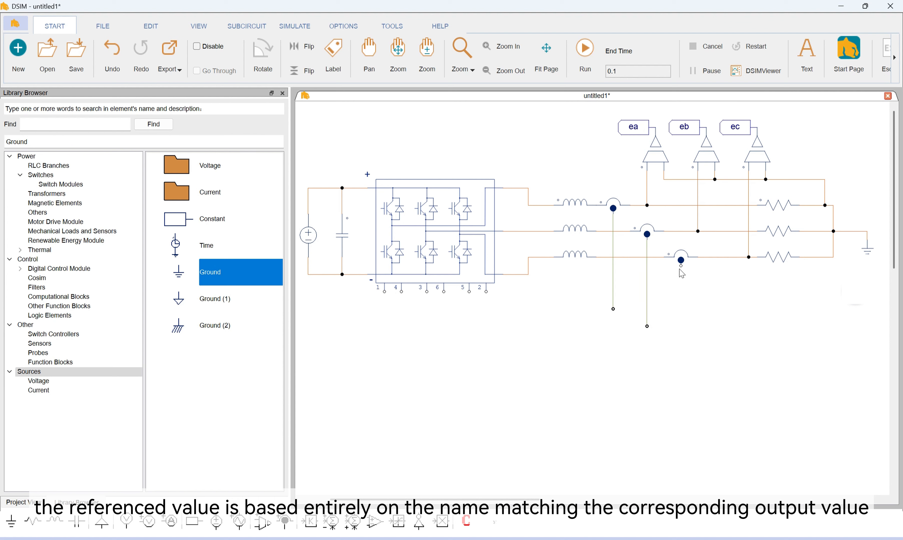
pyautogui.moveTo(681, 265); pyautogui.dragTo(681, 353)
# Create a label named ia and place a copy at the lower end of each of the three current sensor wires
pyautogui.click(333, 55)
pyautogui.write('ia')
pyautogui.press('Return')
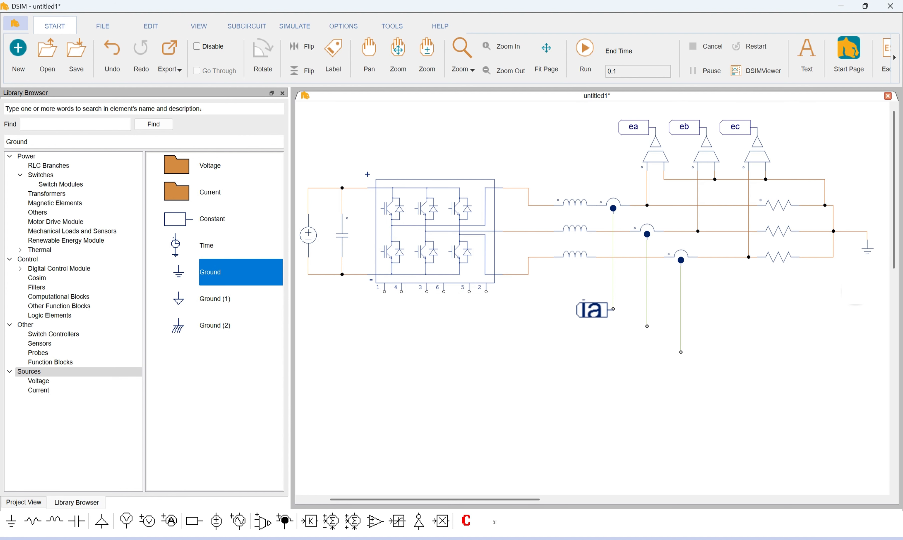
pyautogui.click(613, 309)
pyautogui.click(647, 326)
pyautogui.click(681, 352)
pyautogui.press('Escape')
# Rename the labels on the second and third current sensor wires as ib and ic
pyautogui.click(623, 323)
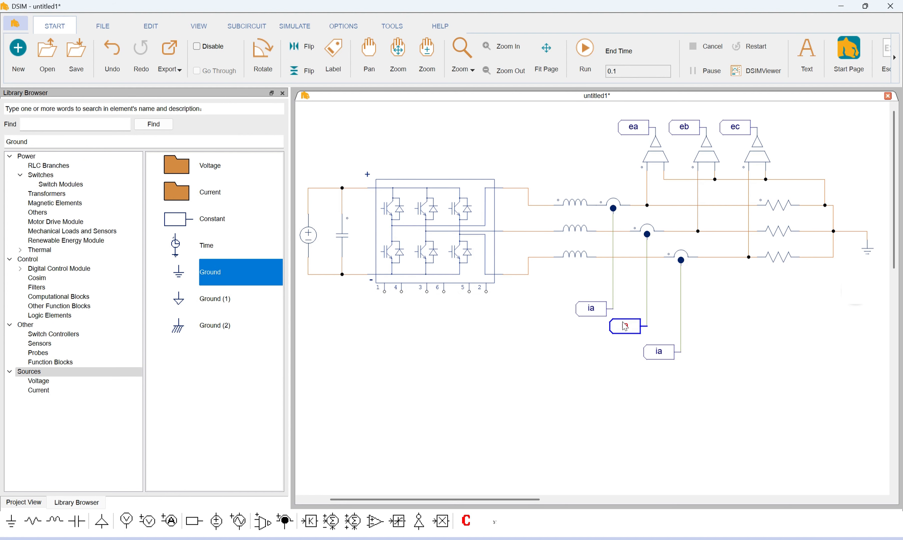
pyautogui.doubleClick(623, 322)
pyautogui.click(129, 146)
pyautogui.write('ib')
pyautogui.click(331, 80)
pyautogui.doubleClick(659, 350)
pyautogui.click(141, 155)
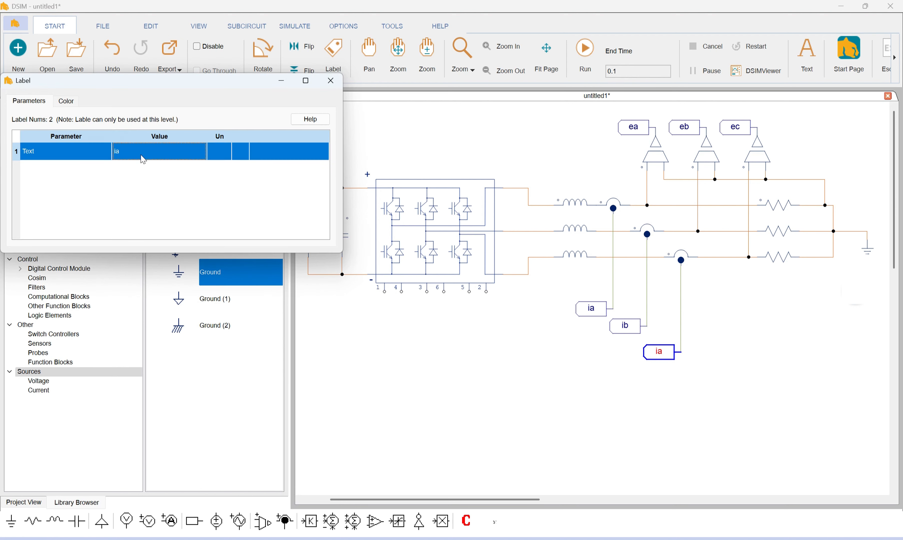
pyautogui.write('ic')
pyautogui.click(331, 80)
# Copy the ea, eb and ec voltage labels and stack the copies in the empty area below the inverter circuit
pyautogui.scroll(-3, 534, 266)
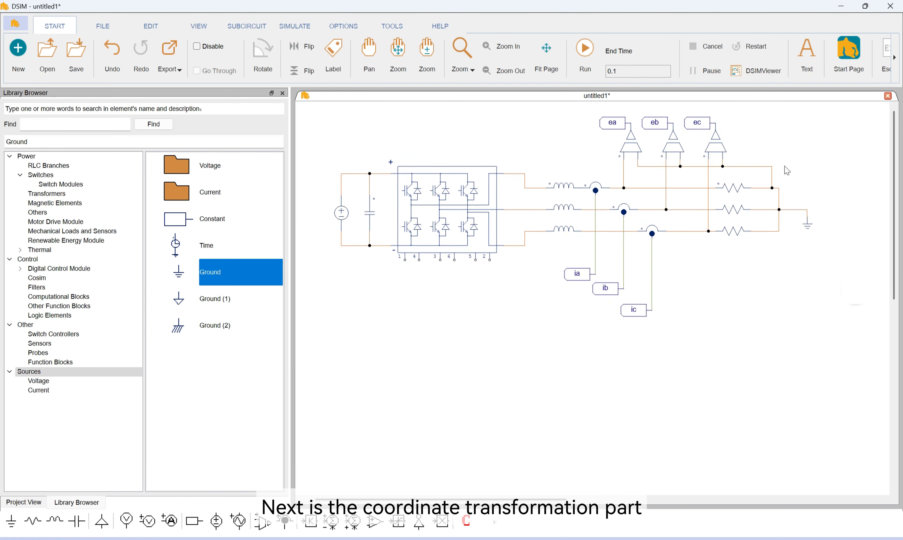
pyautogui.scroll(-3, 597, 341)
pyautogui.scroll(1, 588, 288)
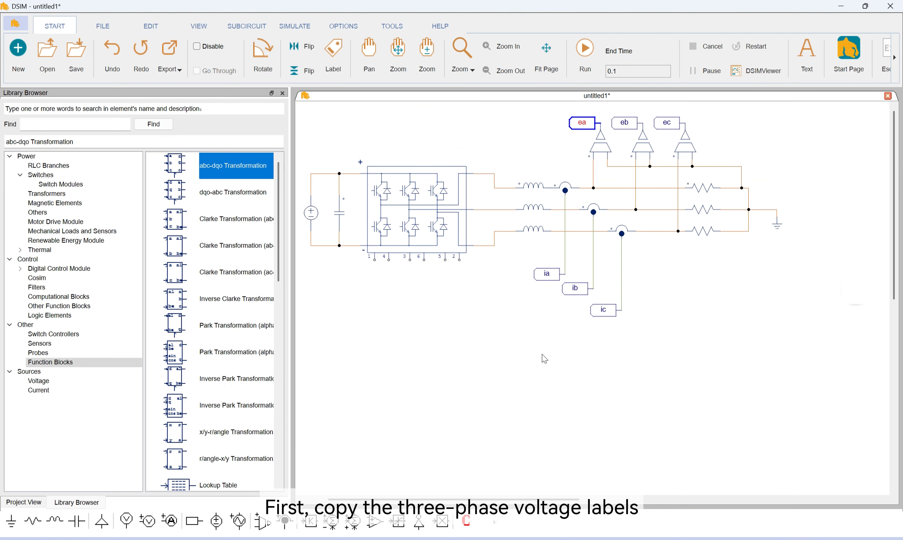
pyautogui.hotkey('ctrl', 'c')
pyautogui.hotkey('ctrl', 'v')
pyautogui.click(622, 125)
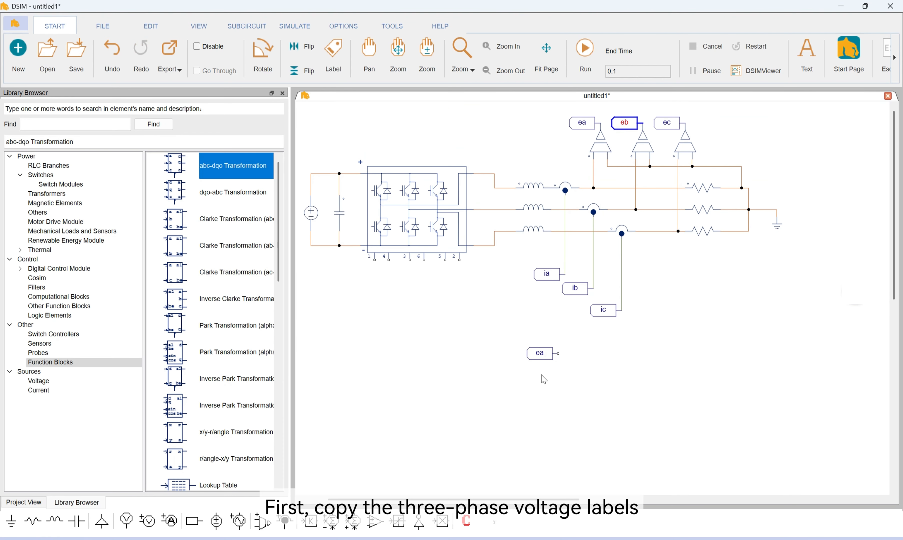
pyautogui.hotkey('ctrl', 'c')
pyautogui.hotkey('ctrl', 'v')
pyautogui.click(667, 124)
pyautogui.hotkey('ctrl', 'c')
pyautogui.hotkey('ctrl', 'v')
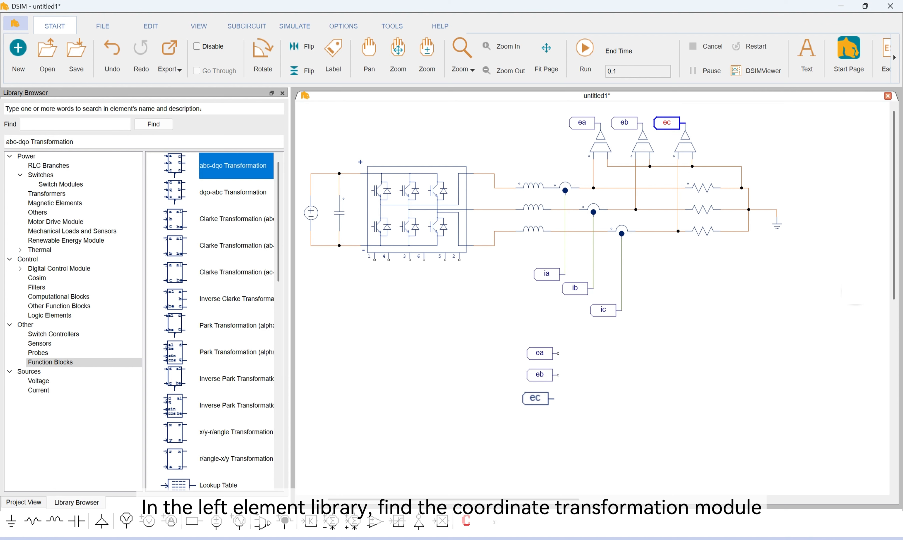
pyautogui.click(543, 397)
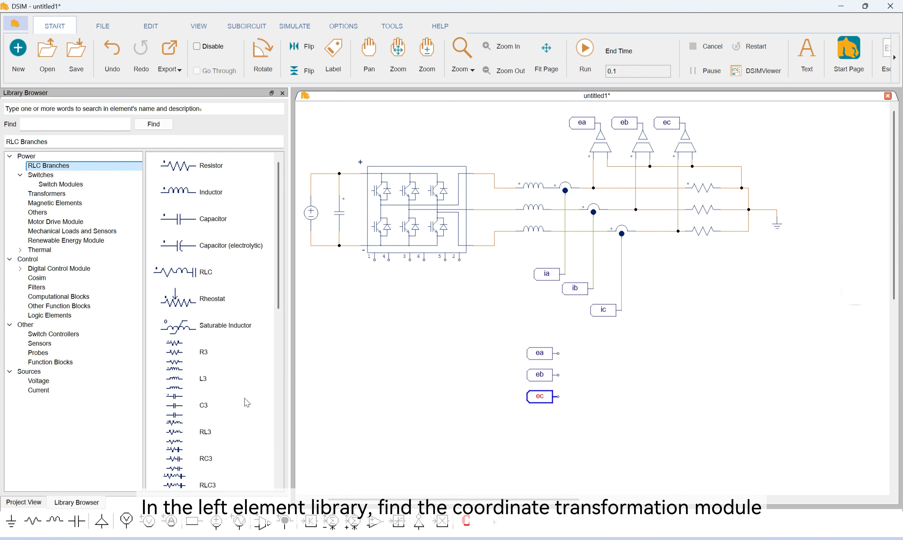
# Place two abc-dqo Transformation blocks, one beside the copied voltage labels and one below it
pyautogui.click(51, 362)
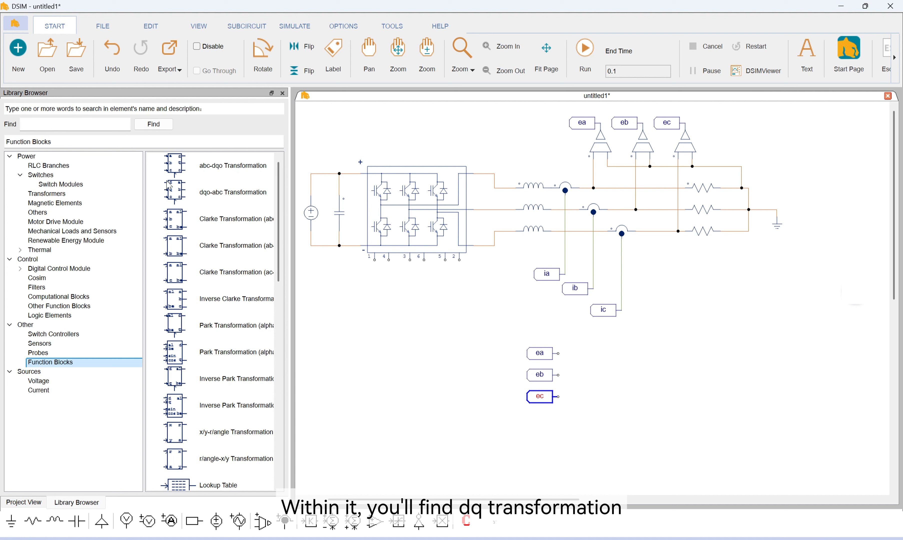
pyautogui.moveTo(178, 171); pyautogui.dragTo(587, 372)
pyautogui.scroll(-3, 588, 369)
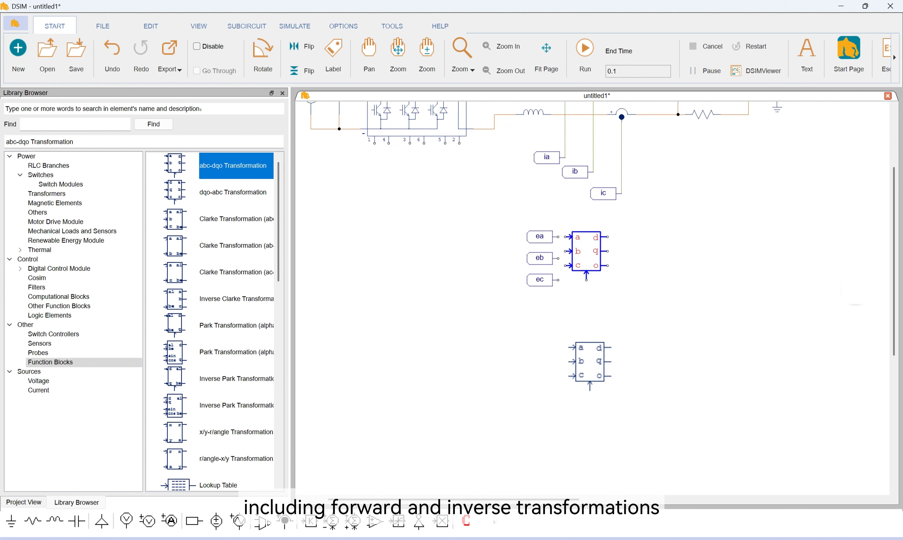
pyautogui.click(587, 331)
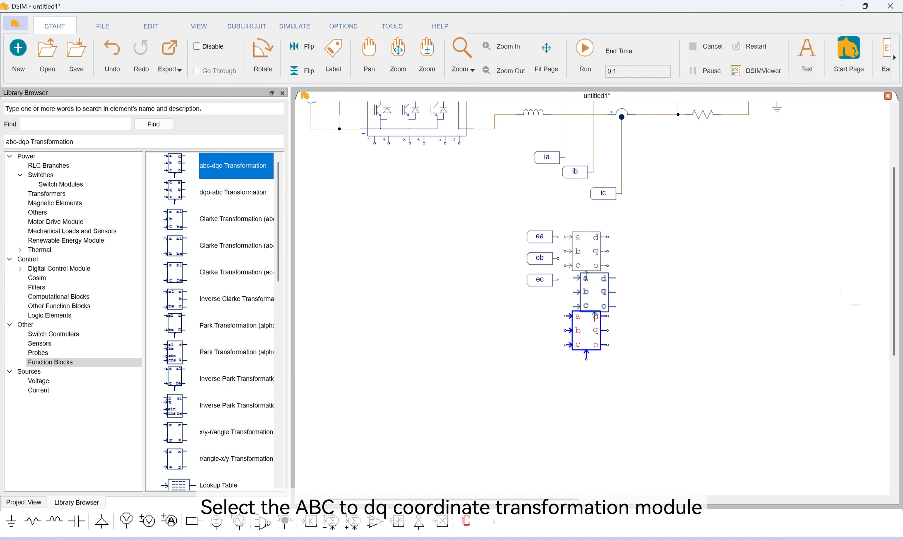
pyautogui.click(600, 311)
# Connect the ea, eb and ec labels to the a, b and c inputs of the upper abc-dqo block
pyautogui.scroll(3, 615, 271)
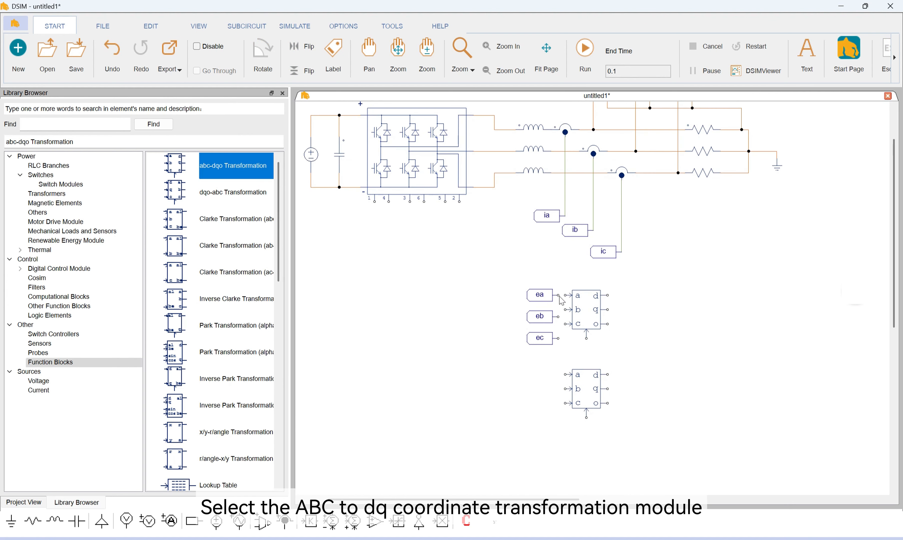
pyautogui.moveTo(566, 297); pyautogui.dragTo(565, 295)
pyautogui.moveTo(540, 317); pyautogui.dragTo(565, 309)
pyautogui.moveTo(540, 338); pyautogui.dragTo(565, 324)
# Copy the ia, ib and ic labels beside the lower abc-dqo block and connect them to its a, b and c inputs
pyautogui.click(546, 216)
pyautogui.hotkey('ctrl', 'c')
pyautogui.hotkey('ctrl', 'v')
pyautogui.click(541, 374)
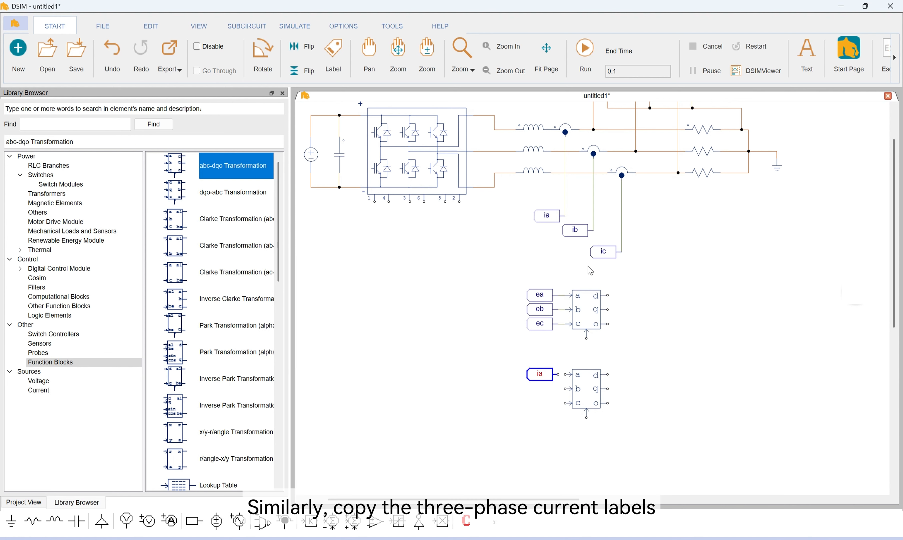
pyautogui.click(586, 233)
pyautogui.hotkey('ctrl', 'v')
pyautogui.click(540, 389)
pyautogui.click(604, 252)
pyautogui.hotkey('ctrl', 'c')
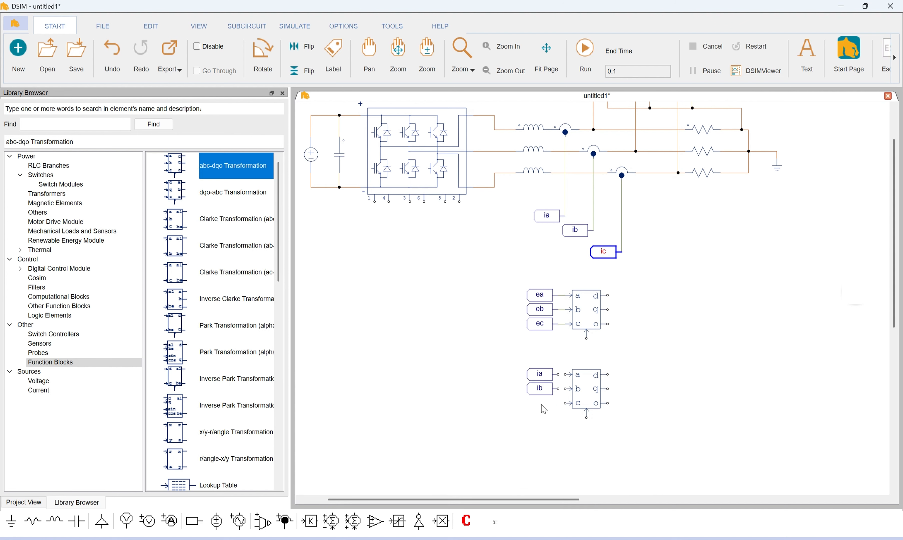
pyautogui.hotkey('ctrl', 'v')
pyautogui.click(541, 403)
pyautogui.click(559, 389)
pyautogui.moveTo(559, 375); pyautogui.dragTo(565, 403)
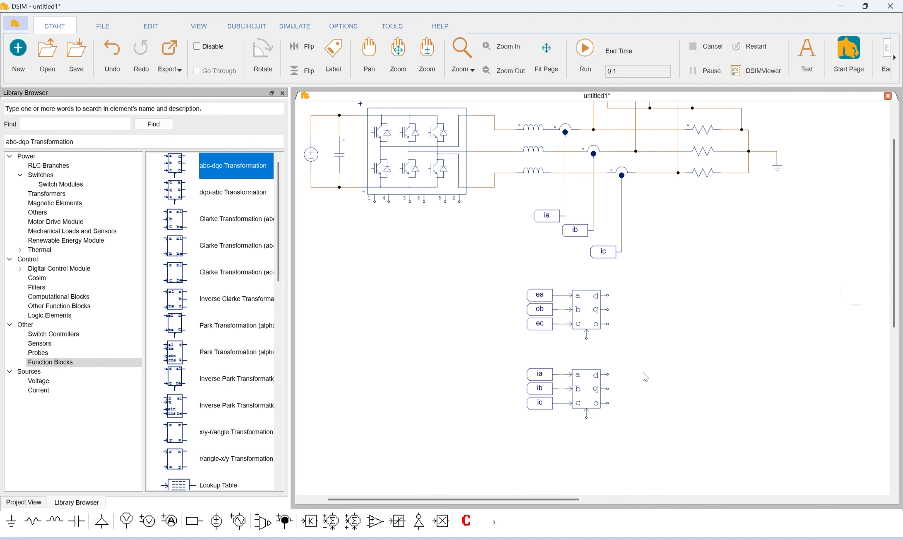
# Create a label named ed, rotate it to face the blocks, and place a copy at the d and q outputs of both blocks
pyautogui.click(341, 63)
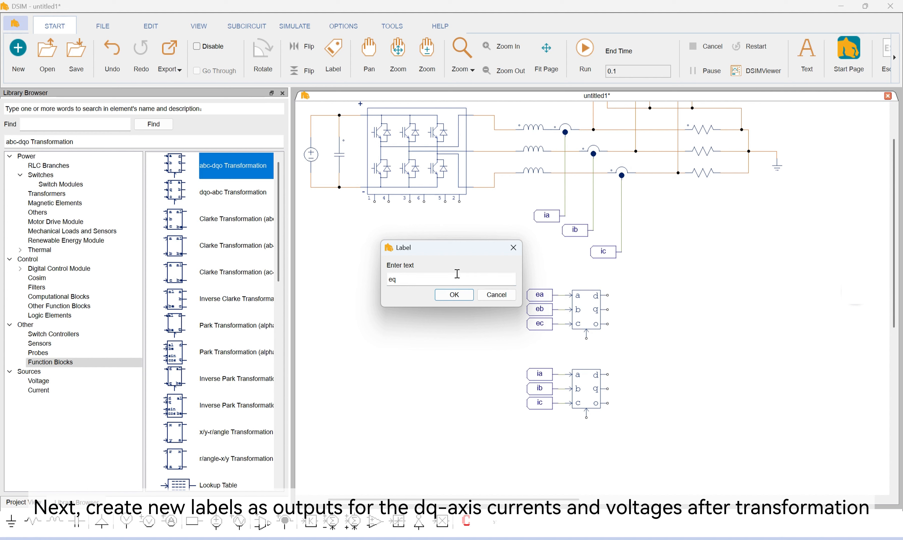
pyautogui.press('Return')
pyautogui.rightClick(623, 293)
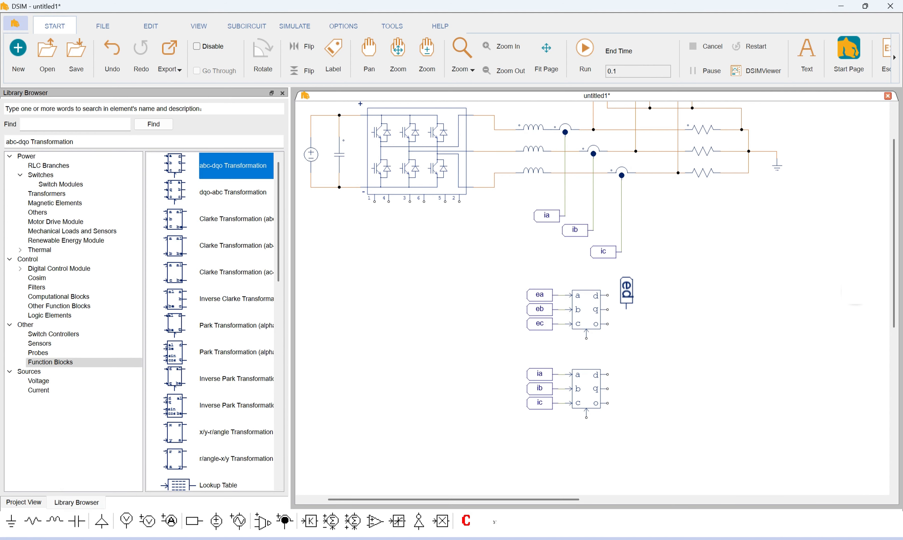
pyautogui.rightClick(622, 292)
pyautogui.click(622, 295)
pyautogui.hotkey('ctrl', 'z')
pyautogui.click(644, 296)
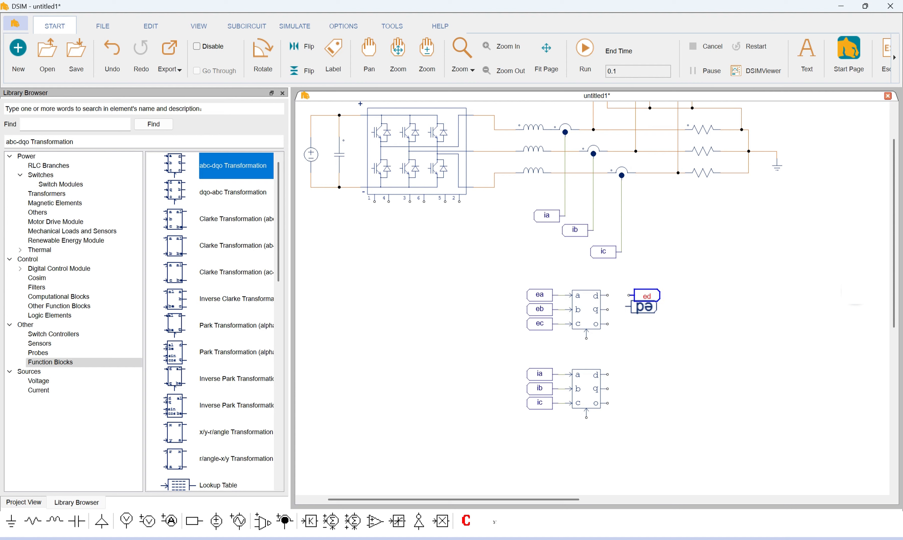
pyautogui.click(644, 310)
pyautogui.click(646, 375)
pyautogui.click(646, 389)
pyautogui.press('Escape')
# Rename the label at the upper block's q output as eq and wire the ed and eq labels to the block
pyautogui.doubleClick(647, 310)
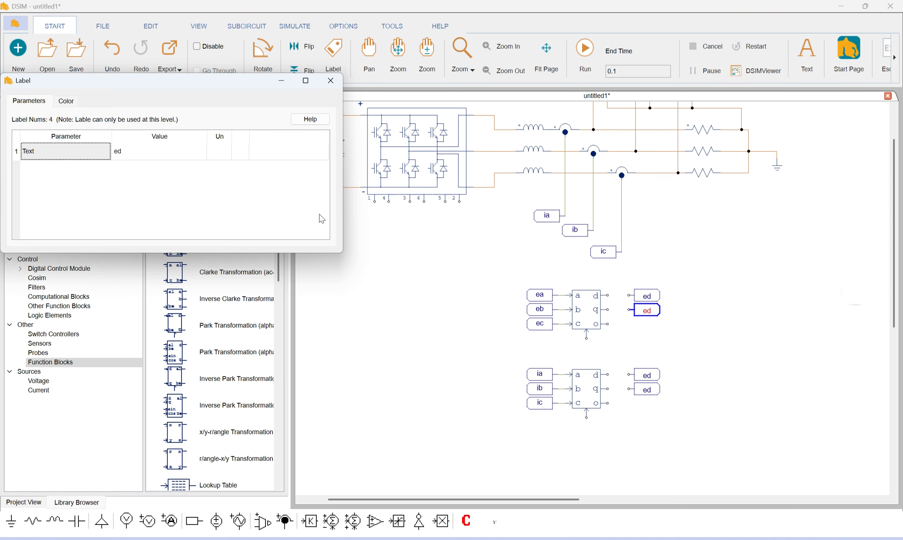
pyautogui.doubleClick(159, 151)
pyautogui.write('eq')
pyautogui.press('Return')
# Rename the lower block's output labels as id and iq and wire them to its d and q outputs
pyautogui.doubleClick(646, 374)
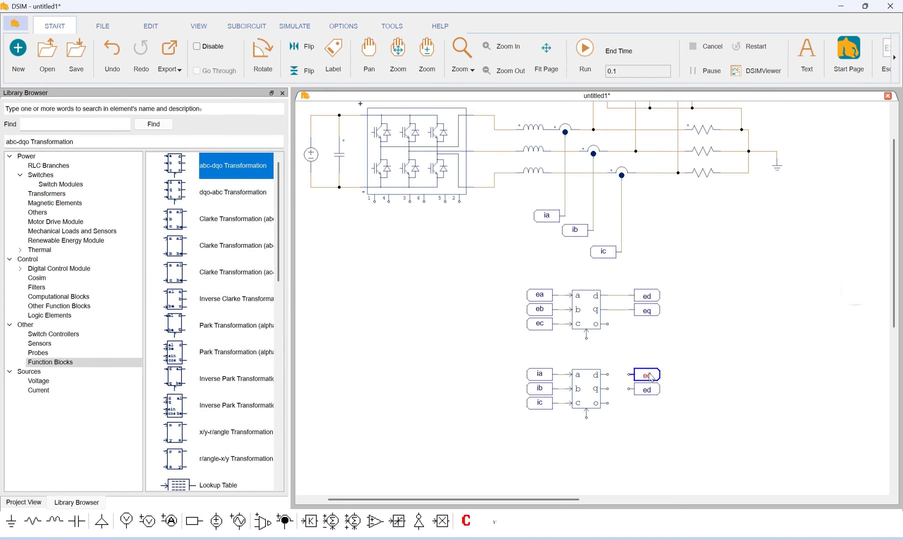
pyautogui.doubleClick(120, 154)
pyautogui.write('i')
pyautogui.press('Return')
pyautogui.doubleClick(646, 389)
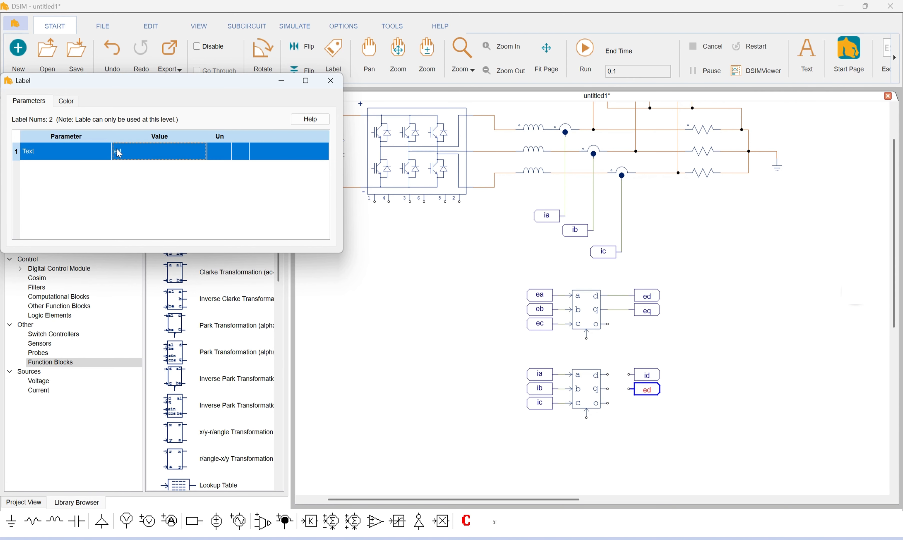
pyautogui.doubleClick(114, 153)
pyautogui.write('iq')
pyautogui.click(330, 80)
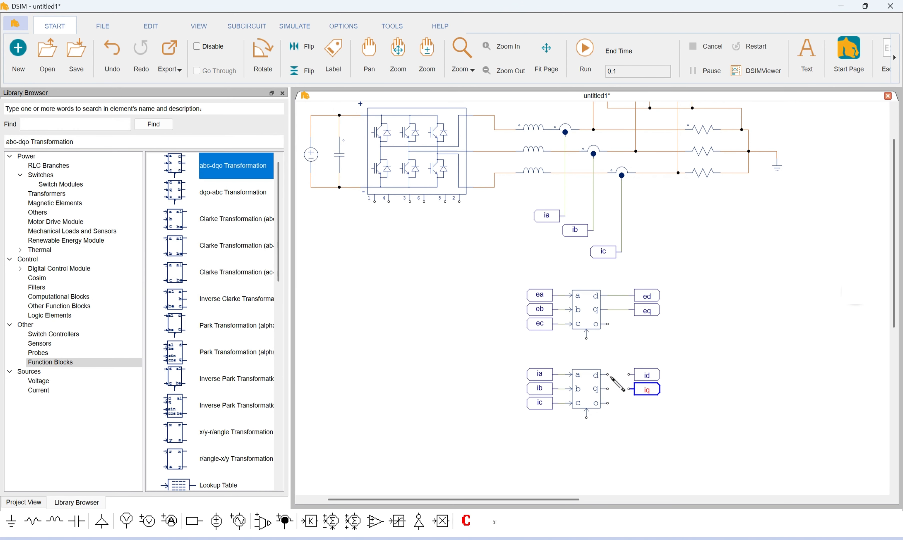
pyautogui.moveTo(607, 374); pyautogui.dragTo(629, 375)
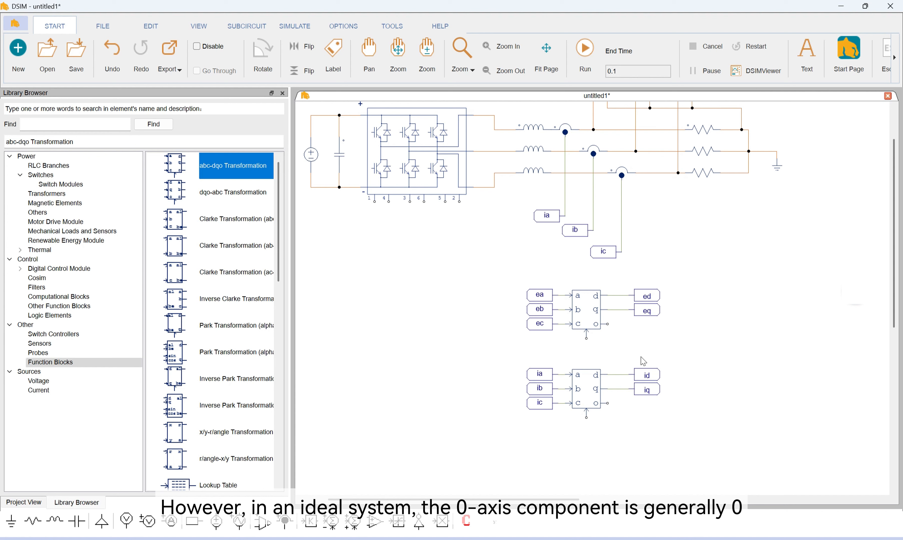
# Examine the upper abc-dqo block's parameters and read its help page on the transformation flag, equations and angle input
pyautogui.doubleClick(586, 309)
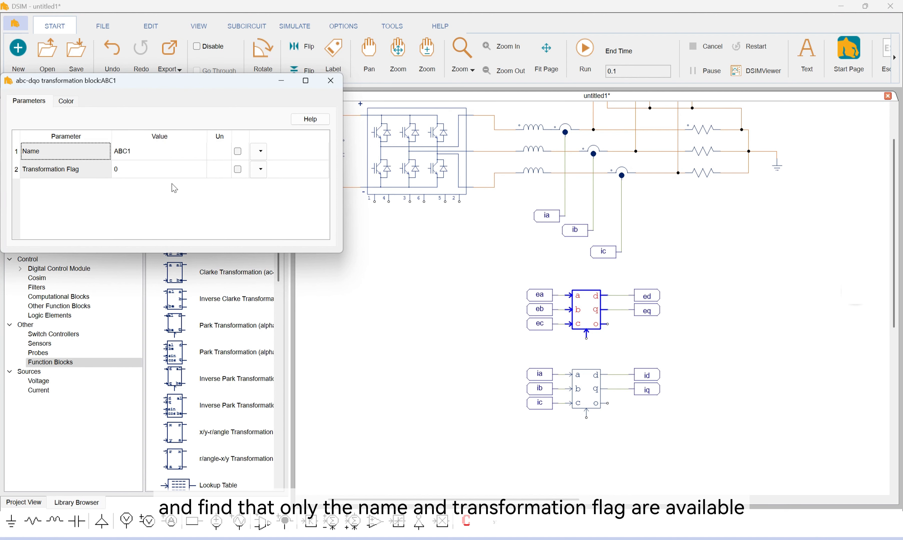
pyautogui.moveTo(272, 169); pyautogui.dragTo(281, 159)
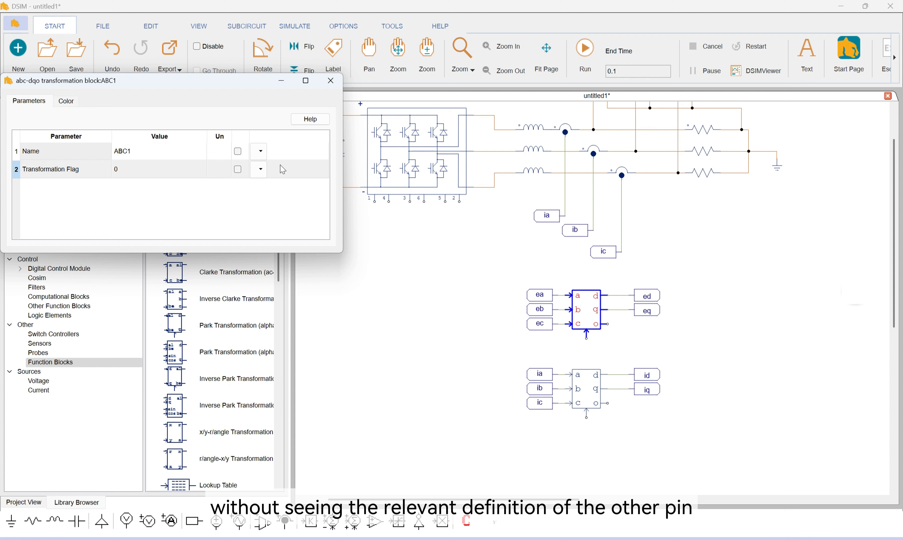
pyautogui.click(314, 121)
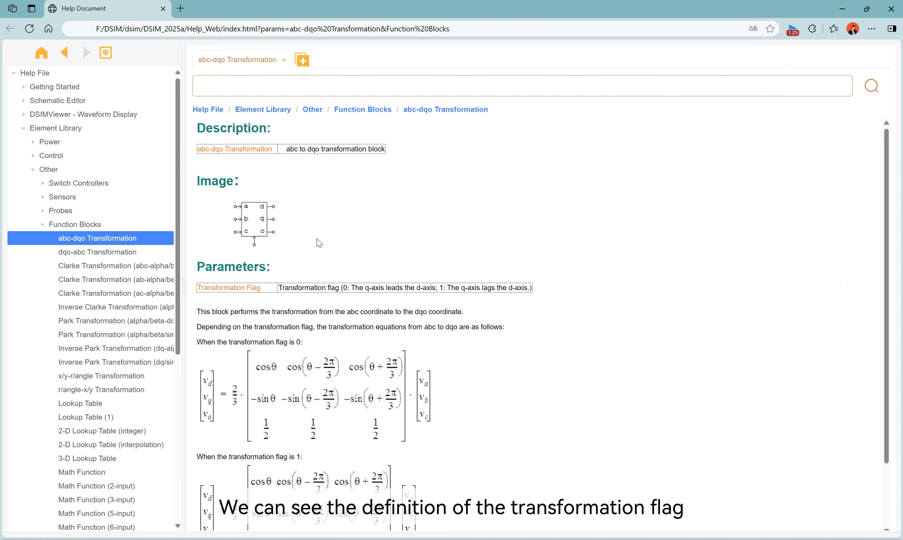
pyautogui.scroll(-1, 319, 243)
pyautogui.moveTo(279, 234); pyautogui.dragTo(520, 238)
pyautogui.click(527, 248)
pyautogui.scroll(-1, 526, 248)
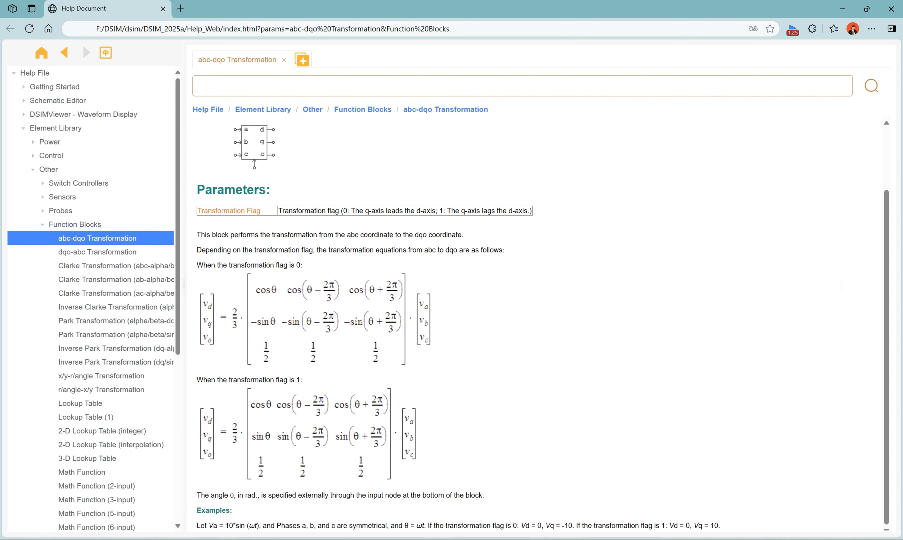
pyautogui.click(565, 519)
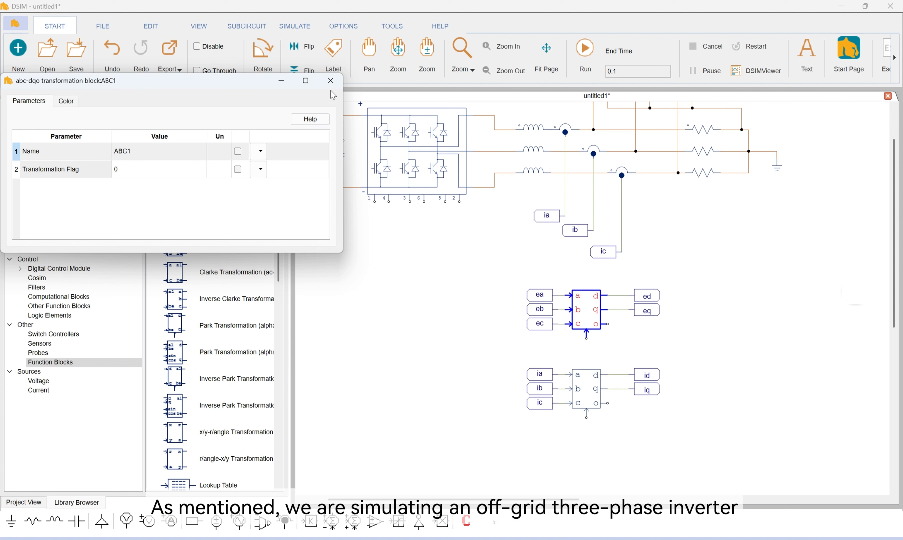
pyautogui.click(330, 80)
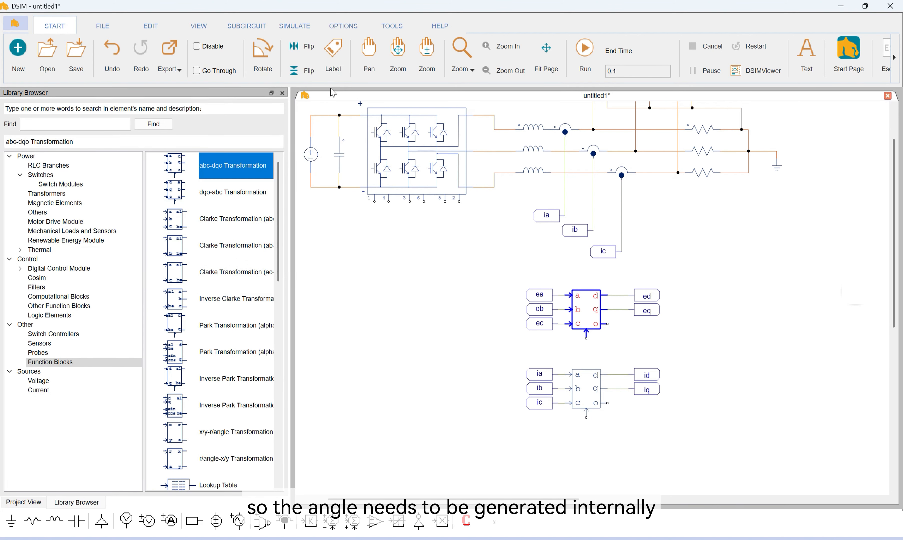
# Place a grounded Sawtooth voltage source in the empty area beside the transformation blocks
pyautogui.scroll(-2, 220, 293)
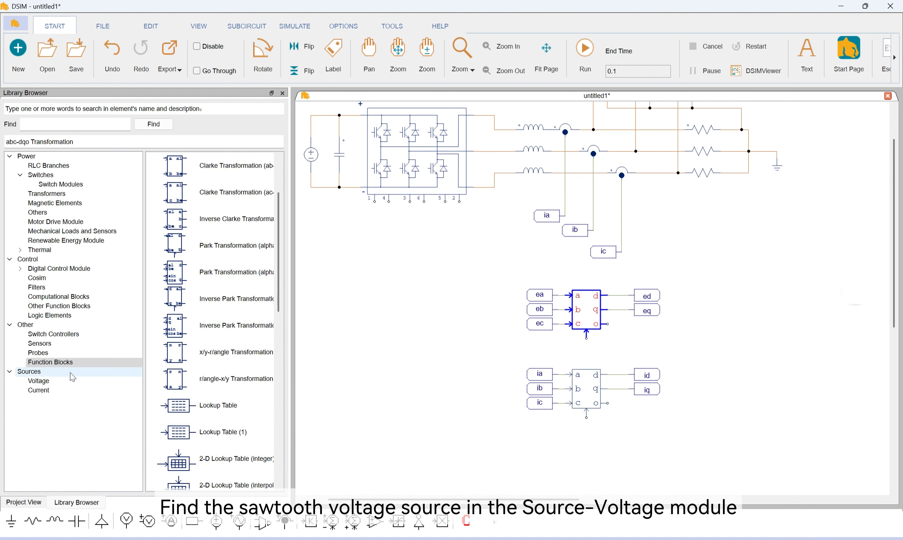
pyautogui.click(39, 381)
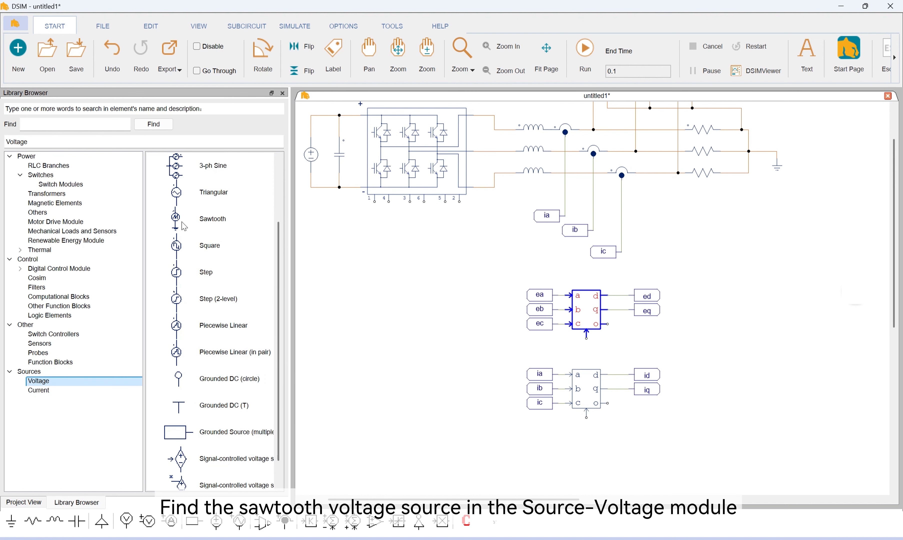
pyautogui.moveTo(183, 226); pyautogui.dragTo(742, 322)
# Create a label named theta and wire it to the output of the sawtooth voltage source
pyautogui.click(334, 55)
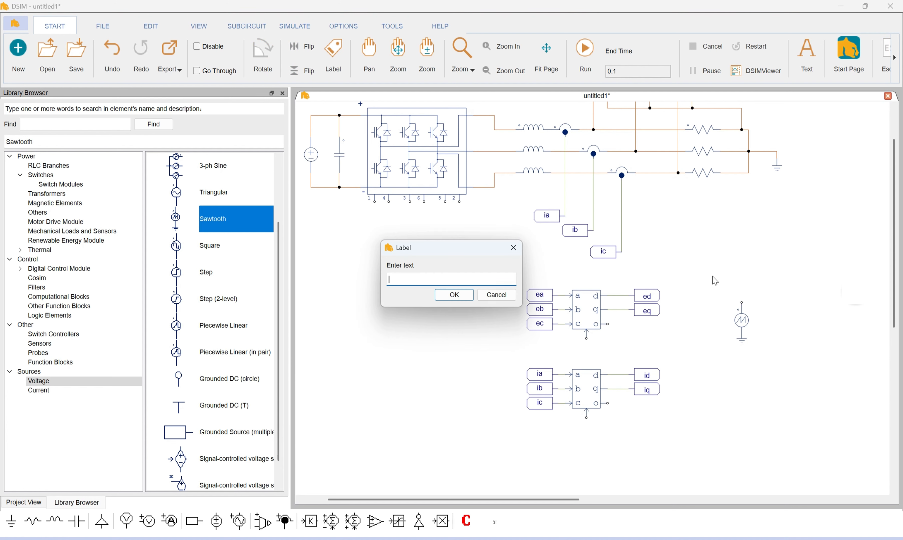
pyautogui.write('theta')
pyautogui.press('Return')
pyautogui.click(772, 303)
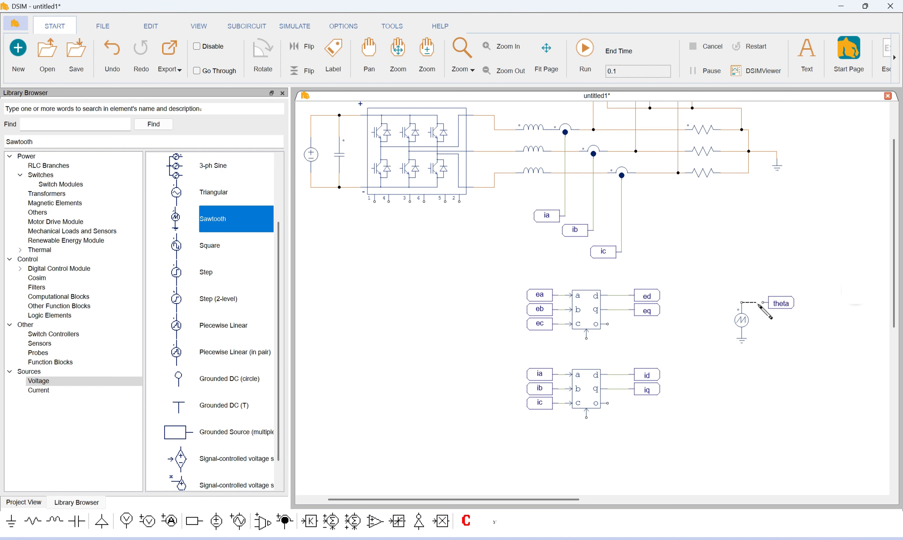
pyautogui.click(781, 308)
# Set the sawtooth voltage source's peak to 2*pi and its frequency to 50 Hz
pyautogui.doubleClick(742, 320)
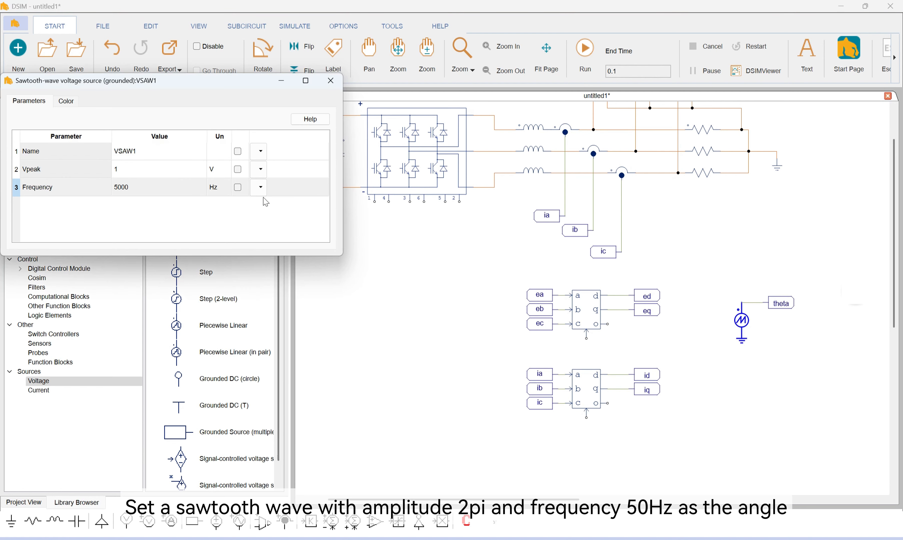
pyautogui.click(135, 172)
pyautogui.click(134, 172)
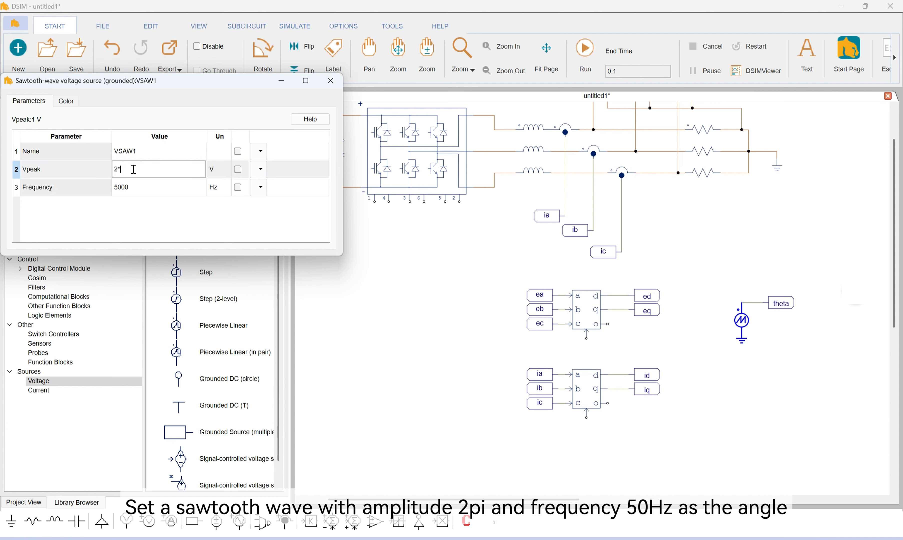
pyautogui.write('2*pi')
pyautogui.click(152, 188)
pyautogui.click(153, 188)
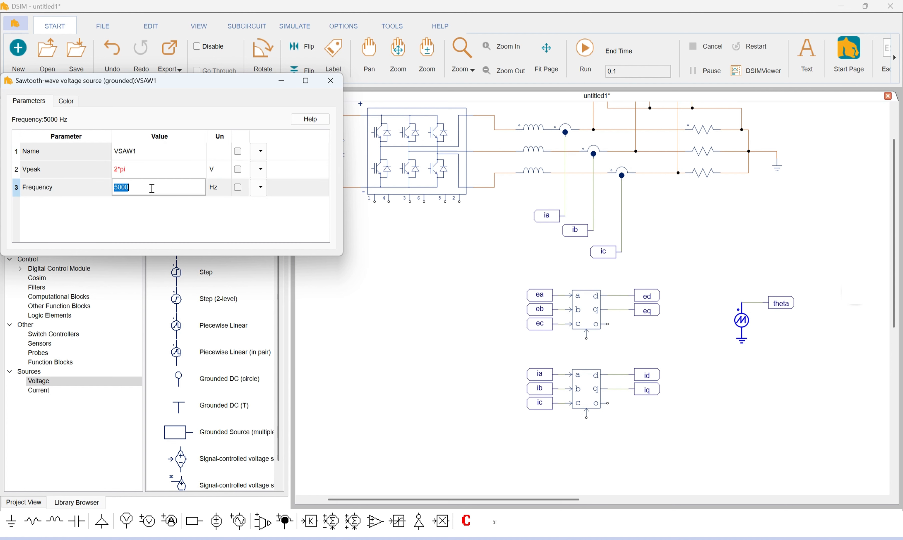
pyautogui.write('50')
pyautogui.click(331, 81)
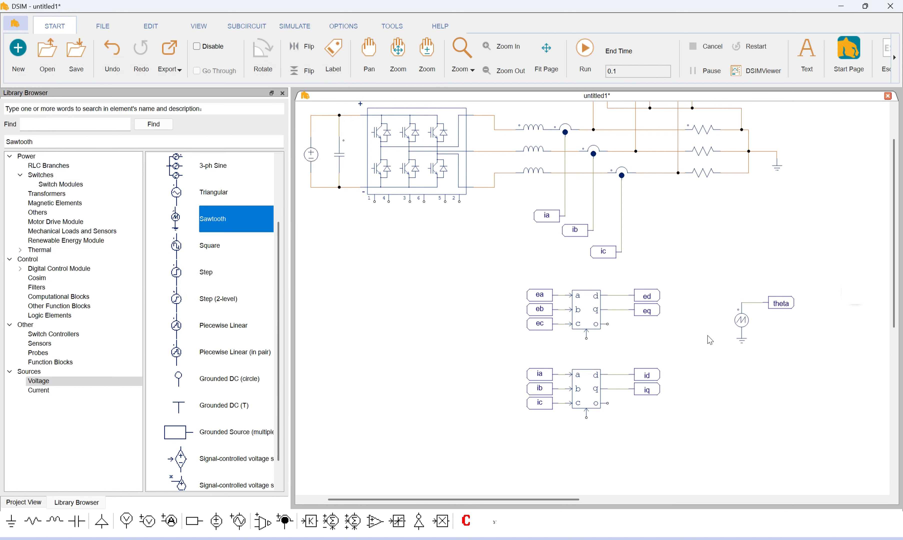
# Copy the theta label onto the angle inputs of both abc-dqo transformation blocks
pyautogui.hotkey('ctrl', 'c')
pyautogui.hotkey('ctrl', 'v')
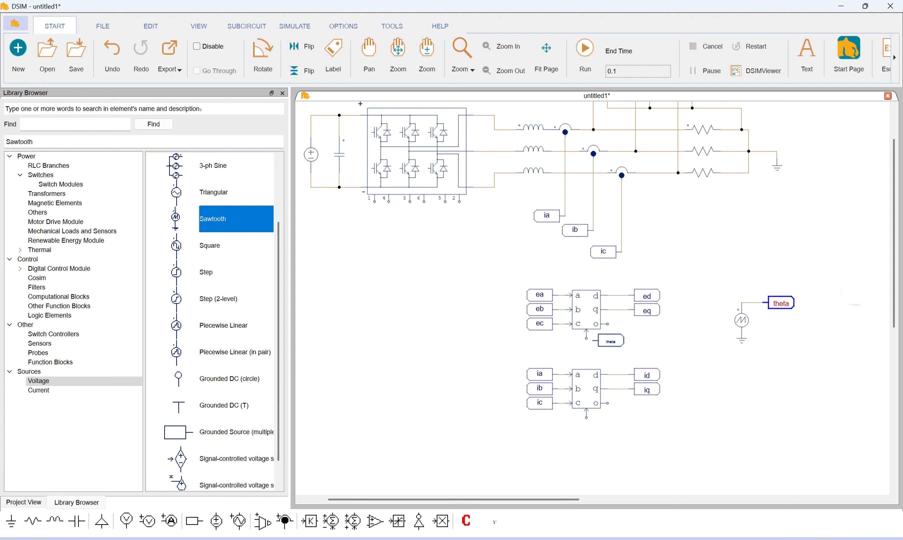
pyautogui.click(613, 338)
pyautogui.hotkey('ctrl', 'v')
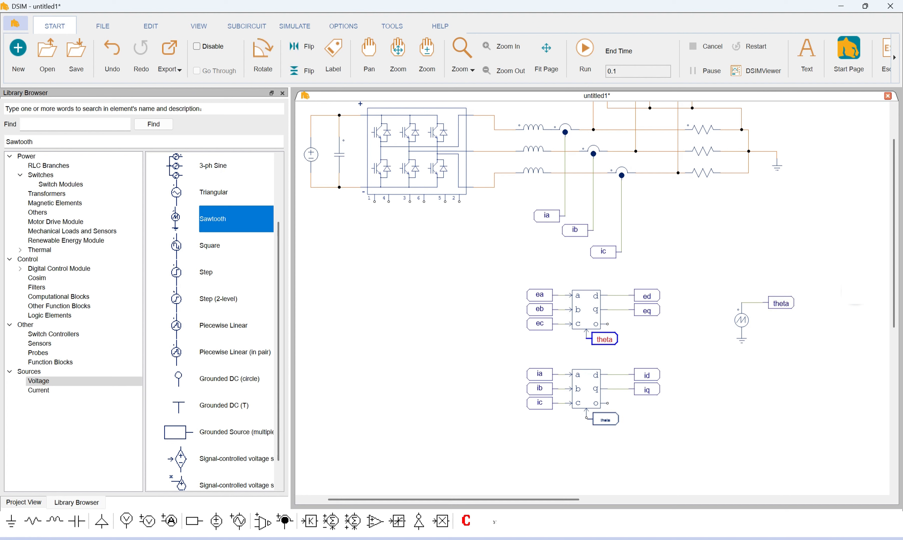
pyautogui.click(616, 429)
# Place a copy of the ed label below the transformation blocks, rotated so its connection point faces right
pyautogui.scroll(-2, 688, 388)
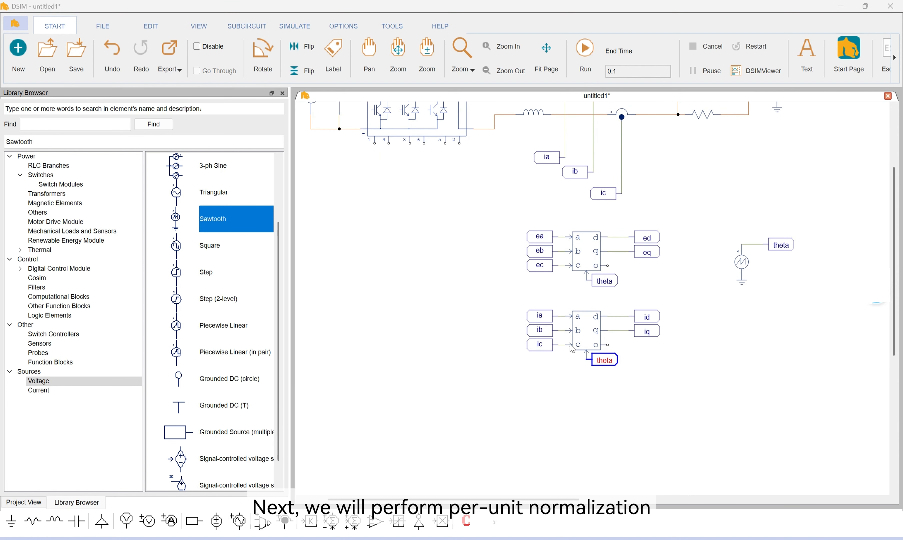
pyautogui.scroll(-4, 572, 348)
pyautogui.scroll(4, 572, 348)
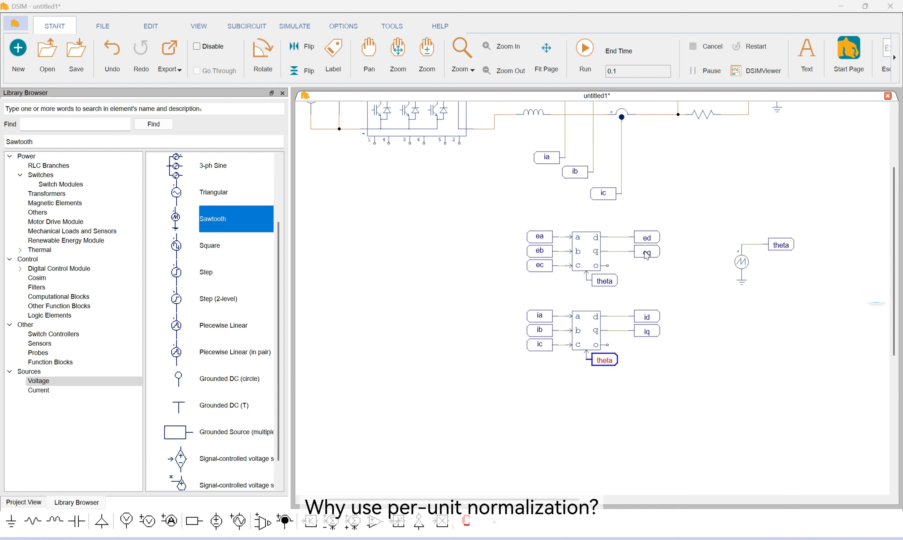
pyautogui.click(648, 241)
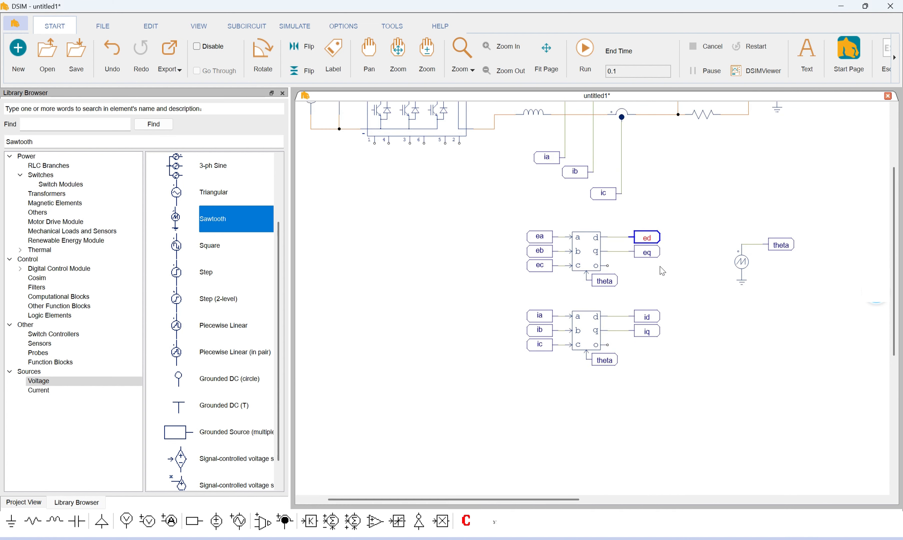
pyautogui.hotkey('ctrl', 'v')
pyautogui.rightClick(541, 388)
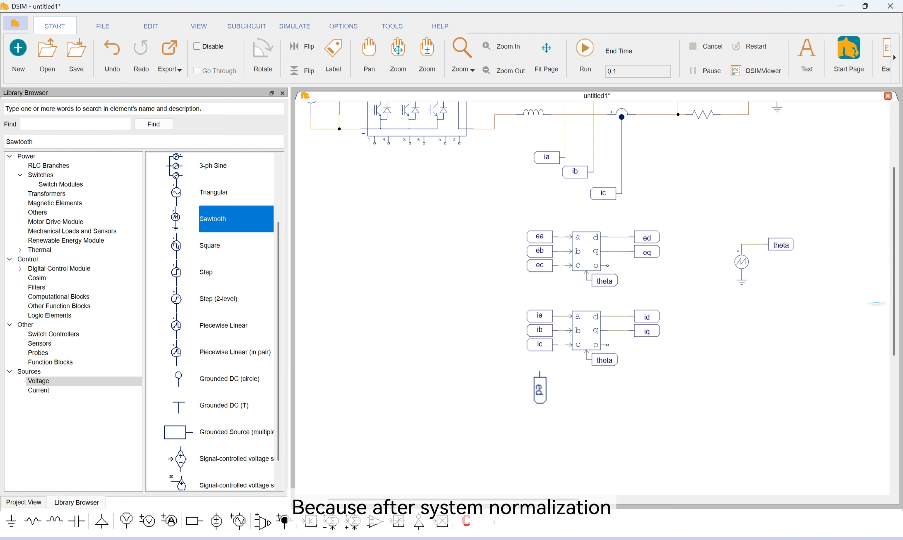
pyautogui.rightClick(540, 388)
pyautogui.click(539, 388)
pyautogui.scroll(-1, 539, 387)
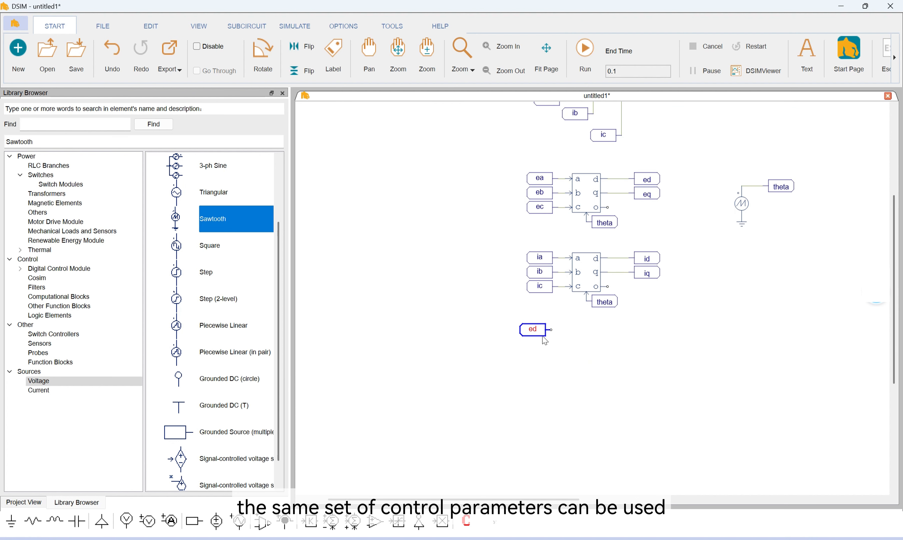
pyautogui.moveTo(539, 331); pyautogui.dragTo(545, 333)
# Place a copy of the eq label beneath the copied ed label, rotated to face the same way
pyautogui.click(652, 197)
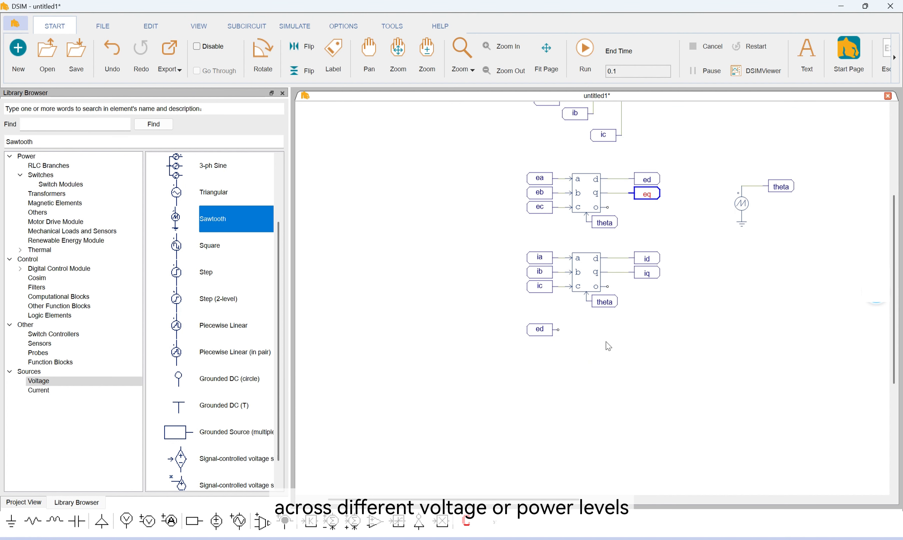
pyautogui.hotkey('ctrl', 'v')
pyautogui.rightClick(538, 368)
pyautogui.rightClick(537, 367)
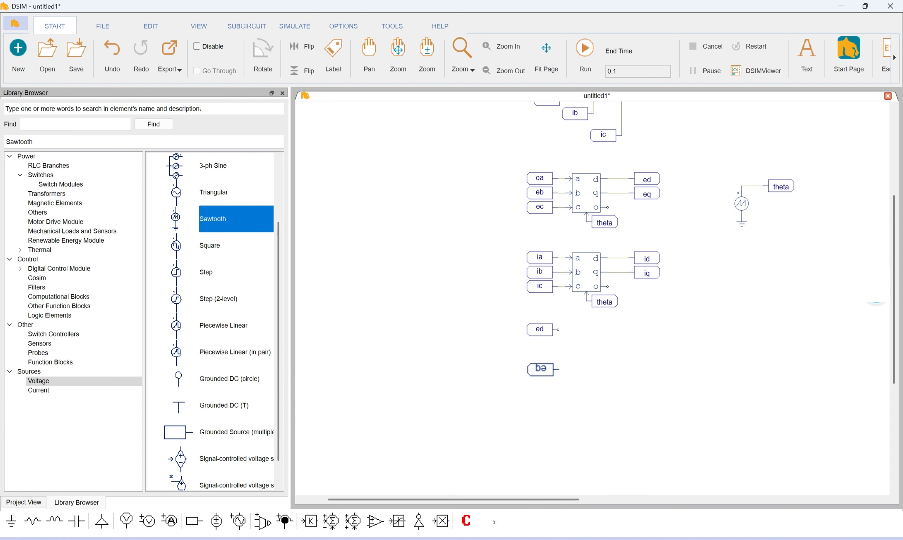
pyautogui.click(543, 368)
pyautogui.click(608, 359)
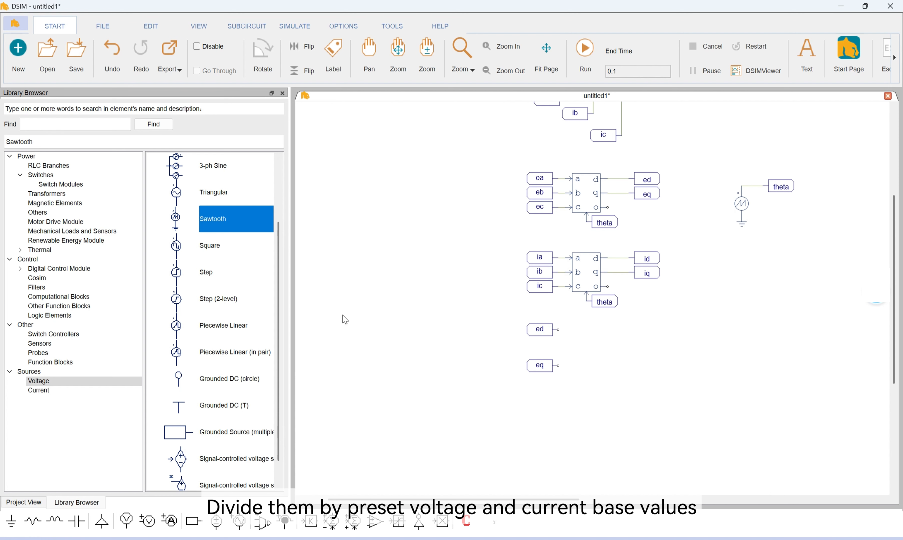
# Place Divider blocks at the copied ed and eq labels, flip the lower one vertically, and wire their divisor inputs together
pyautogui.scroll(-2, 363, 318)
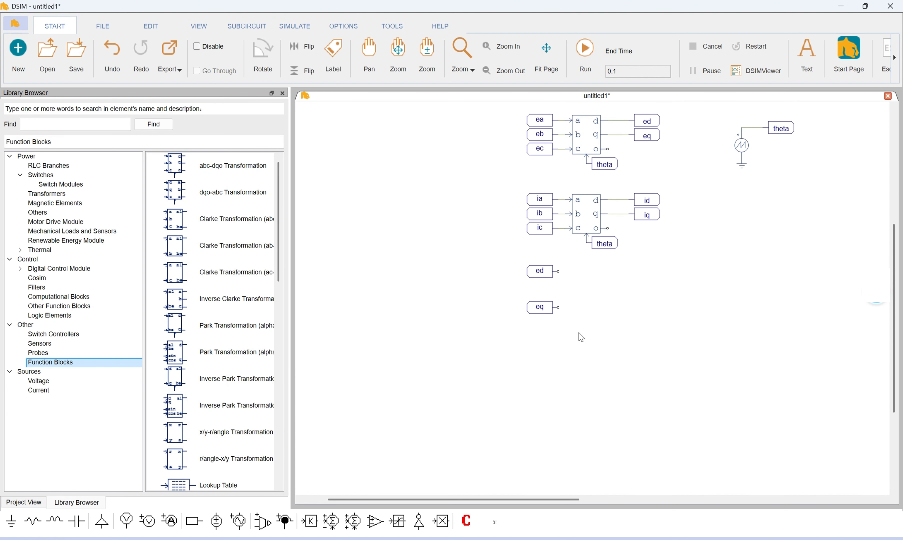
pyautogui.click(79, 297)
pyautogui.click(181, 197)
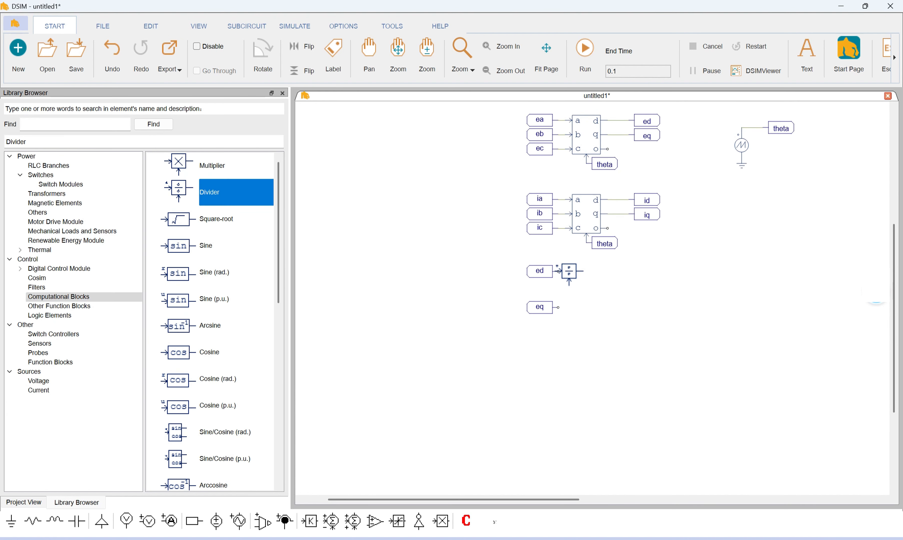
pyautogui.click(579, 272)
pyautogui.click(586, 309)
pyautogui.click(302, 71)
pyautogui.moveTo(580, 315); pyautogui.dragTo(573, 308)
pyautogui.moveTo(572, 286); pyautogui.dragTo(572, 293)
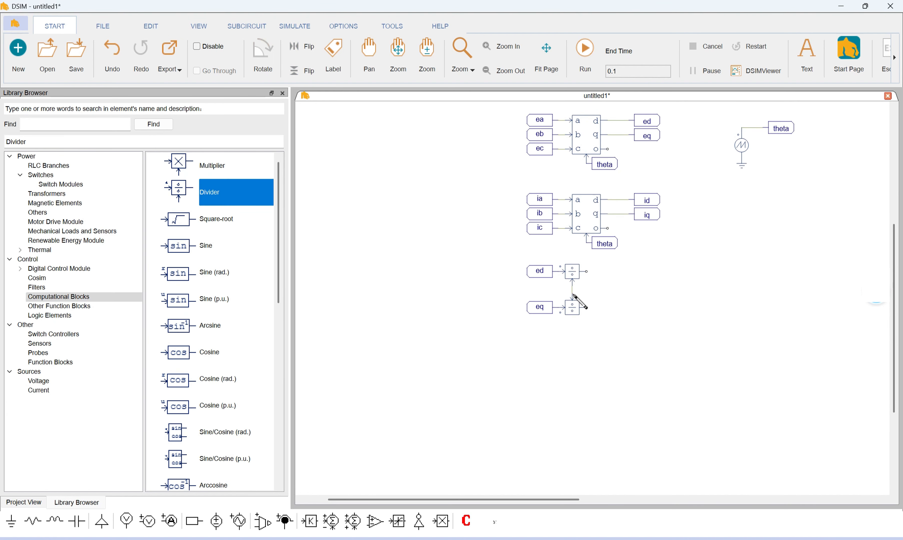
# Place a constant block between ed and eq, move the eq row down, and wire the constant to both divisor inputs
pyautogui.click(194, 521)
pyautogui.click(544, 293)
pyautogui.press('Escape')
pyautogui.moveTo(596, 326); pyautogui.dragTo(524, 298)
pyautogui.moveTo(573, 308)
pyautogui.mouseDown()
pyautogui.moveTo(573, 315)
pyautogui.moveTo(507, 293)
pyautogui.moveTo(572, 293)
pyautogui.mouseUp()
pyautogui.click(586, 309)
# Set the constant's value to u_base and display it beside the block
pyautogui.doubleClick(540, 292)
pyautogui.click(140, 166)
pyautogui.write('v_base')
pyautogui.click(193, 192)
pyautogui.click(330, 80)
# Create output labels ed* and eq* and wire them to the upper and lower divider outputs
pyautogui.press('F2')
pyautogui.press('Return')
pyautogui.rightClick(617, 277)
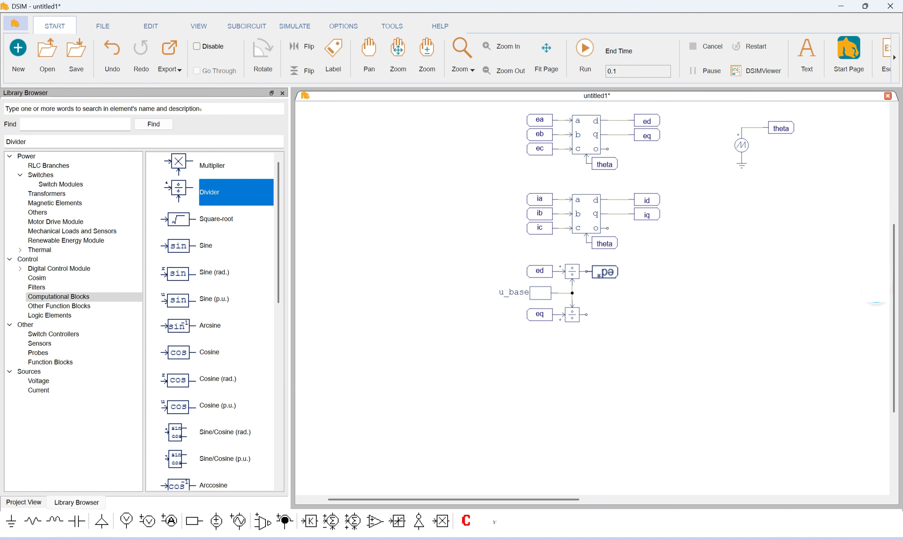
pyautogui.click(618, 273)
pyautogui.click(620, 315)
pyautogui.doubleClick(620, 315)
pyautogui.click(118, 153)
pyautogui.write('eq*')
pyautogui.click(330, 81)
pyautogui.moveTo(587, 272); pyautogui.dragTo(601, 271)
pyautogui.moveTo(587, 315); pyautogui.dragTo(601, 314)
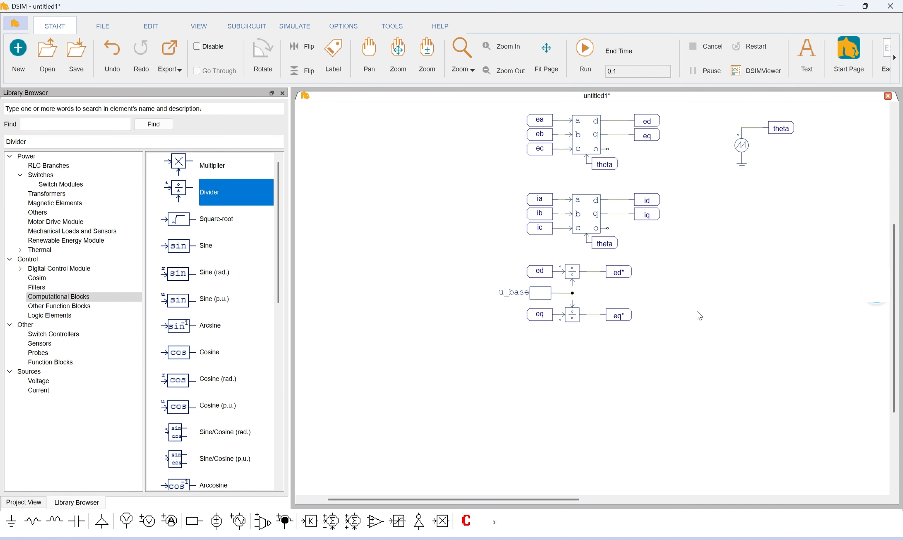
# Duplicate the complete voltage per-unit divider circuit and place the copy to its right
pyautogui.moveTo(698, 314); pyautogui.dragTo(594, 317)
pyautogui.moveTo(385, 257); pyautogui.dragTo(584, 354)
pyautogui.hotkey('ctrl', 'c')
pyautogui.hotkey('ctrl', 'v')
pyautogui.click(602, 299)
# Rename the duplicated circuit's input labels as id and iq
pyautogui.doubleClick(599, 274)
pyautogui.click(116, 155)
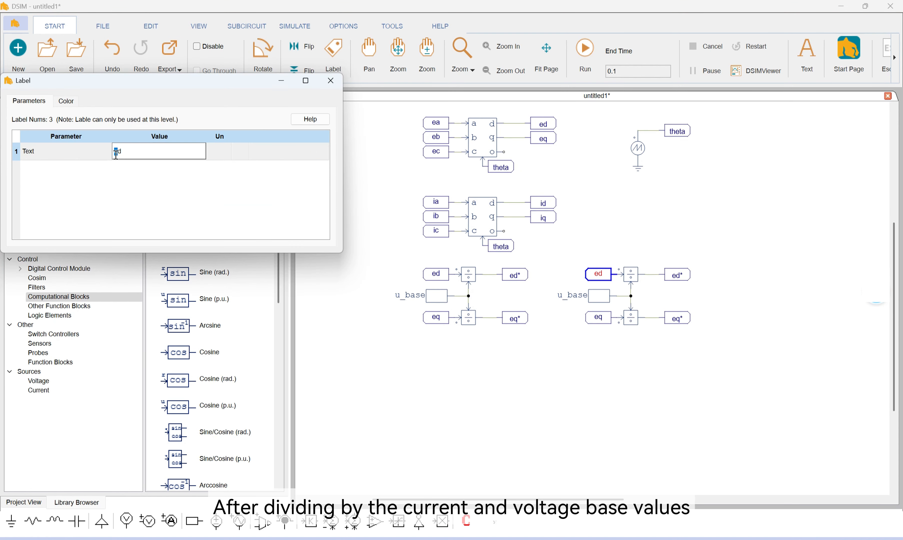
pyautogui.write('id')
pyautogui.click(330, 80)
pyautogui.doubleClick(598, 317)
pyautogui.click(118, 151)
pyautogui.click(116, 151)
pyautogui.press('BackSpace')
pyautogui.write('i')
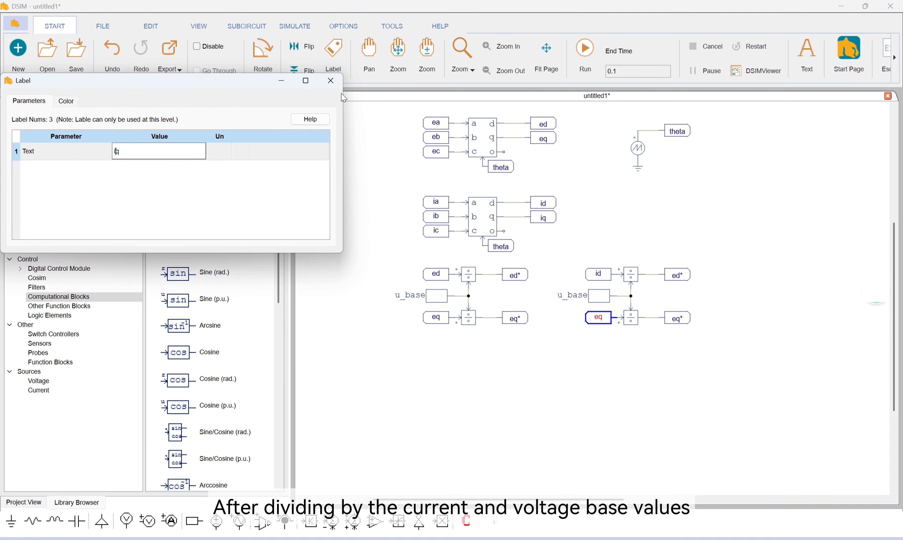
pyautogui.click(331, 81)
# Rename the duplicated circuit's output labels as id* and iq*
pyautogui.doubleClick(675, 277)
pyautogui.doubleClick(115, 151)
pyautogui.press('BackSpace')
pyautogui.write('i')
pyautogui.click(331, 80)
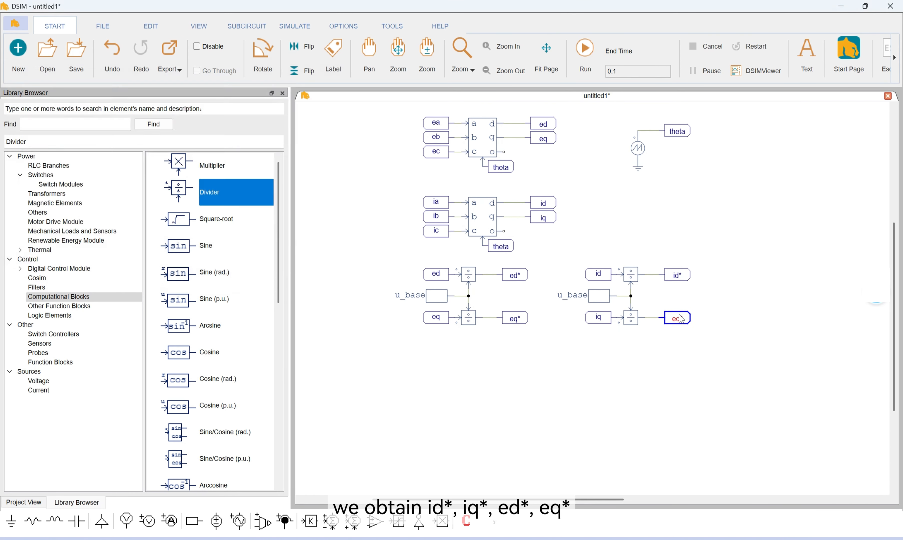
pyautogui.doubleClick(677, 318)
pyautogui.doubleClick(116, 151)
pyautogui.write('iq*')
pyautogui.click(331, 80)
# Set the duplicated circuit's constant value to i_base
pyautogui.doubleClick(599, 296)
pyautogui.doubleClick(121, 170)
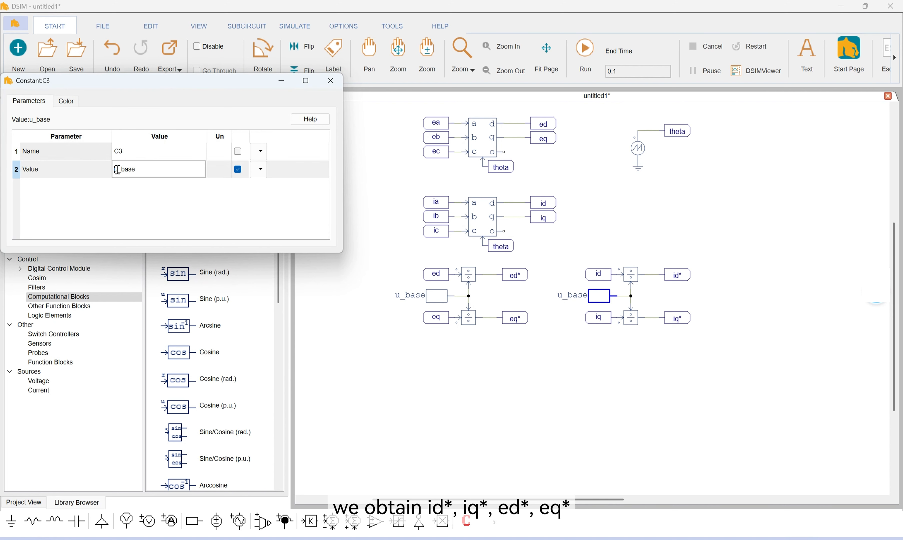
pyautogui.press('BackSpace')
pyautogui.write('i')
pyautogui.click(330, 80)
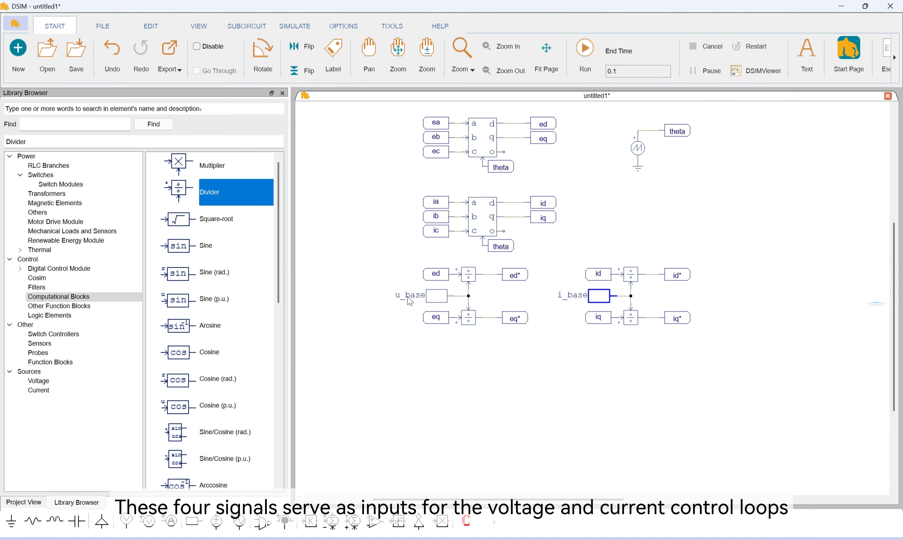
# Place a copy of the id* label in the empty area below the per-unit circuits, rotated to face right
pyautogui.click(678, 275)
pyautogui.hotkey('ctrl', 'c')
pyautogui.scroll(-1, 603, 343)
pyautogui.hotkey('ctrl', 'v')
pyautogui.rightClick(512, 343)
pyautogui.rightClick(511, 343)
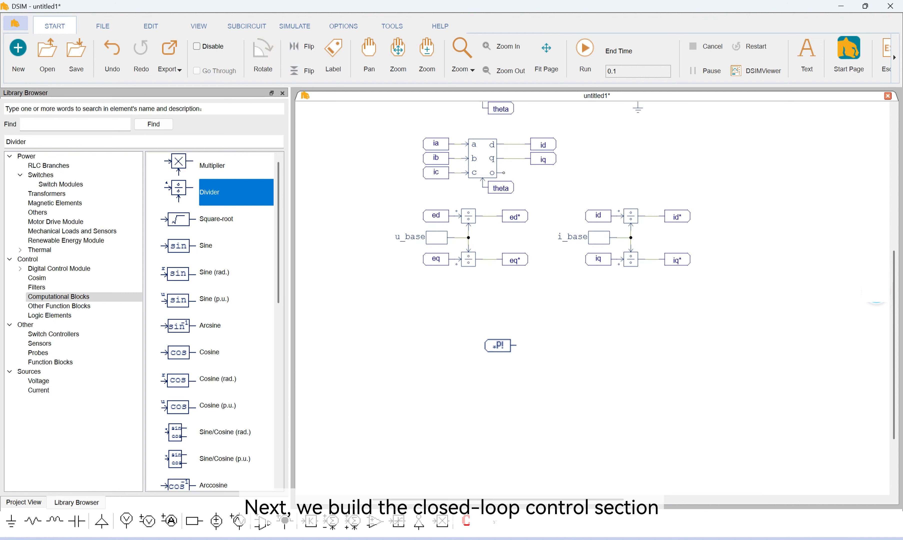
pyautogui.click(546, 343)
# Place a copy of the iq* label under the copied id* label, rotated to face right
pyautogui.click(688, 257)
pyautogui.hotkey('ctrl', 'c')
pyautogui.hotkey('ctrl', 'v')
pyautogui.rightClick(540, 371)
pyautogui.rightClick(540, 369)
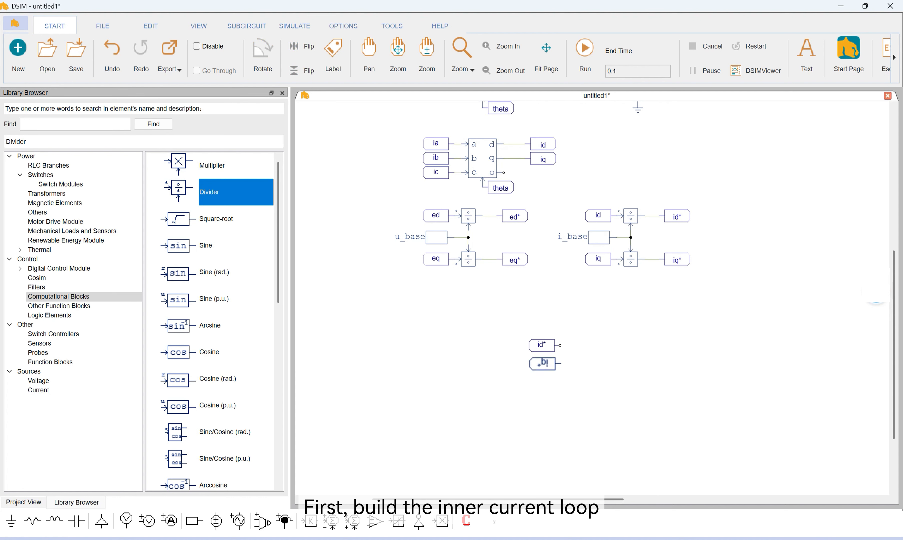
pyautogui.click(544, 367)
pyautogui.click(623, 341)
# Place Summer (+/-) blocks above and below the id* and iq* labels, flipping the lower one vertically
pyautogui.scroll(-1, 600, 331)
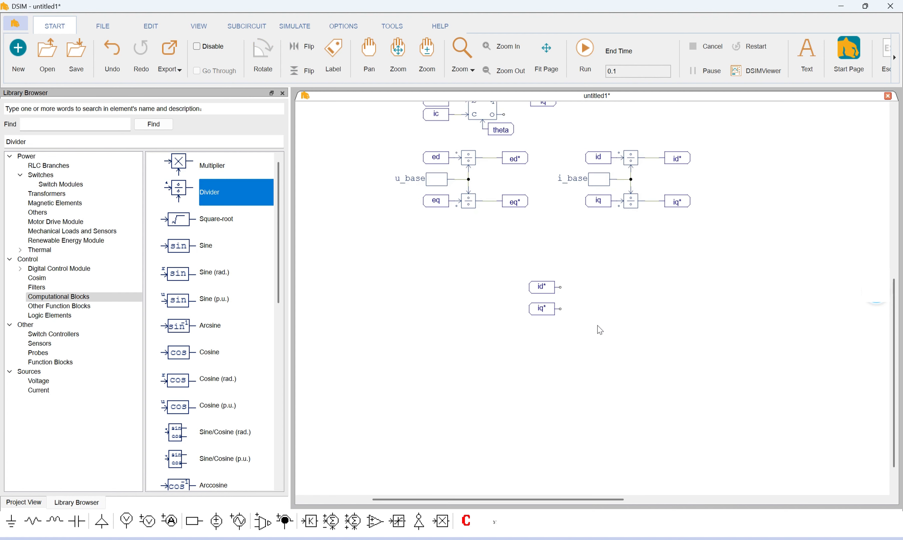
pyautogui.click(27, 259)
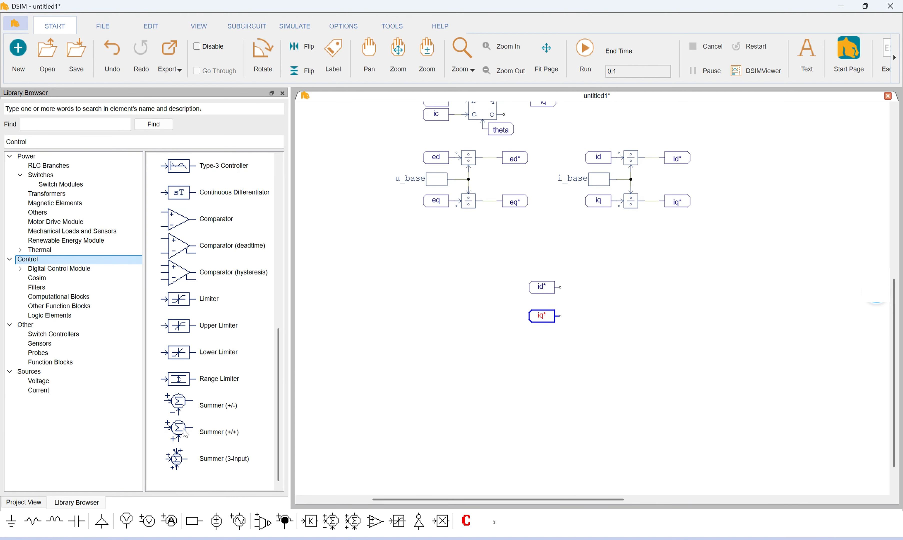
pyautogui.moveTo(180, 404); pyautogui.dragTo(600, 267)
pyautogui.click(602, 261)
pyautogui.click(603, 333)
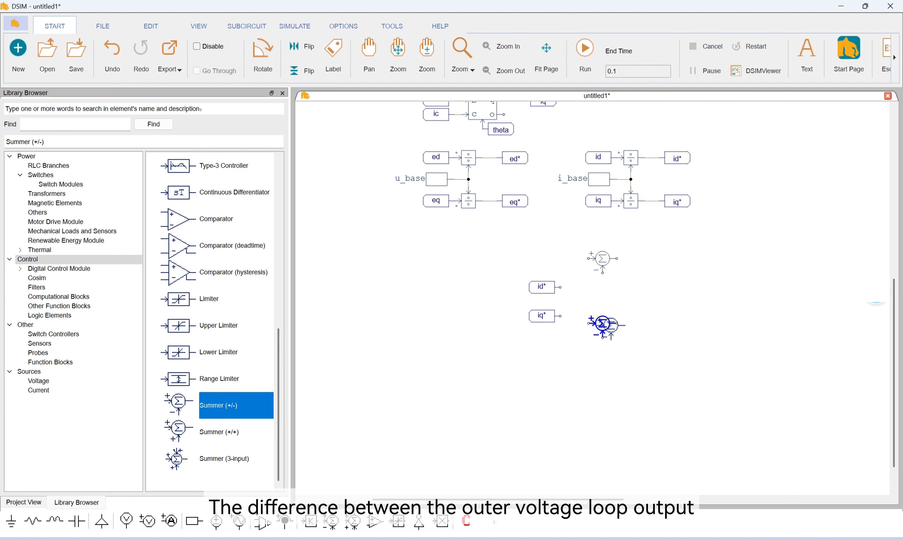
pyautogui.press('Escape')
pyautogui.click(604, 334)
pyautogui.click(303, 71)
pyautogui.click(621, 263)
# Wire id* and iq* to the summers' negative inputs and draw long leftward wires from both positive inputs
pyautogui.moveTo(560, 287)
pyautogui.mouseDown()
pyautogui.moveTo(595, 287)
pyautogui.moveTo(603, 273)
pyautogui.mouseUp()
pyautogui.moveTo(560, 316); pyautogui.dragTo(602, 323)
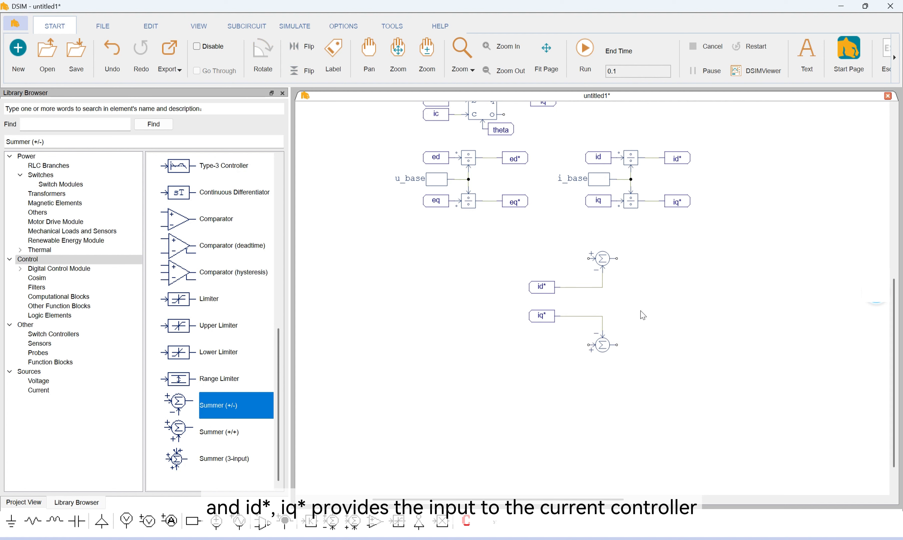
pyautogui.moveTo(589, 259)
pyautogui.mouseDown()
pyautogui.moveTo(495, 260)
pyautogui.moveTo(504, 259)
pyautogui.mouseUp()
pyautogui.moveTo(588, 345); pyautogui.dragTo(503, 345)
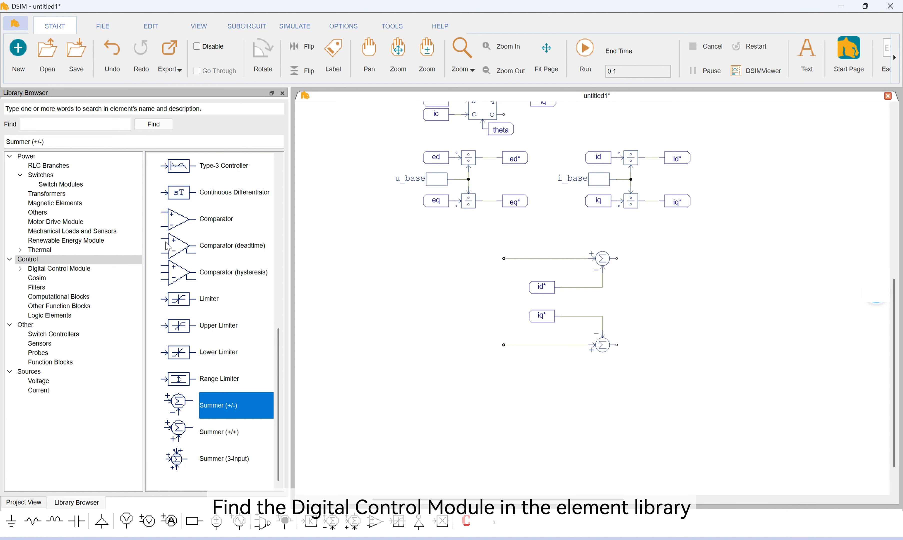
# Place two Discrete PI controllers to the right of the summers and wire each to its summer's output
pyautogui.click(106, 269)
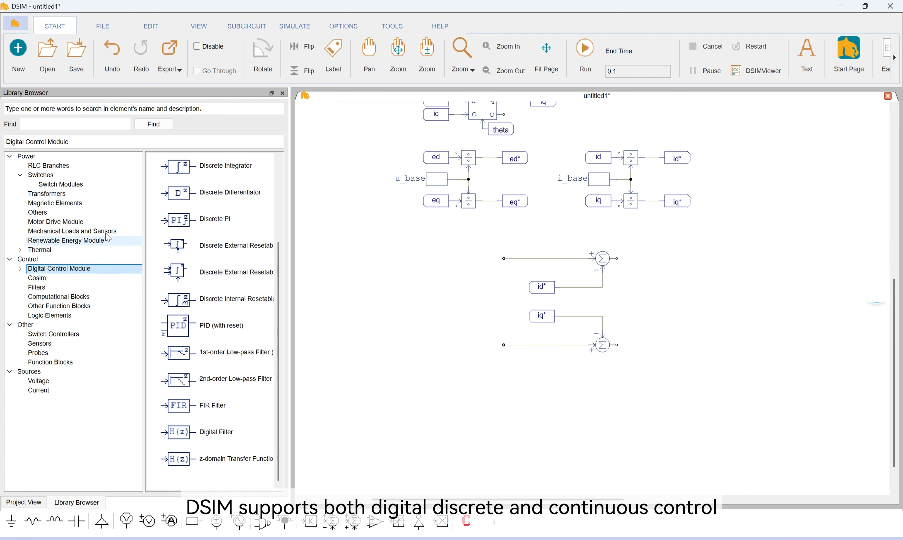
pyautogui.click(188, 225)
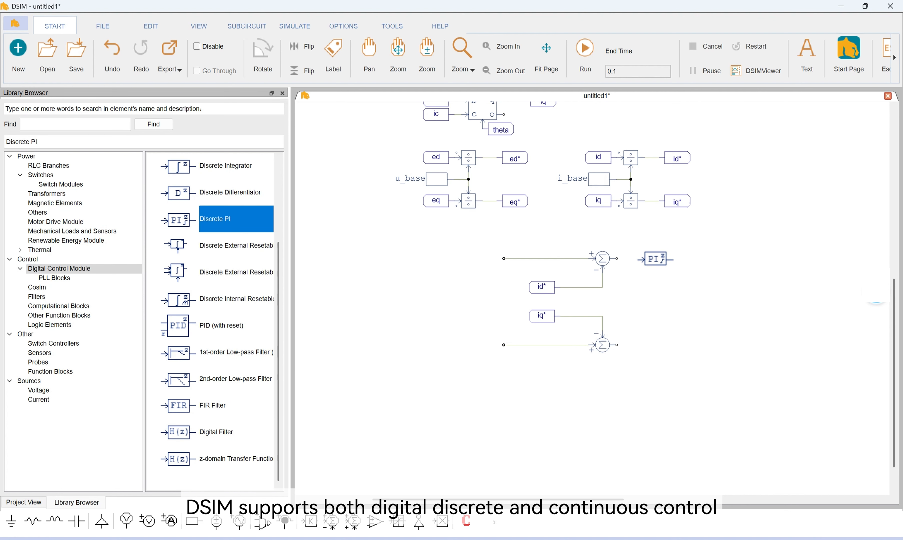
pyautogui.click(655, 258)
pyautogui.click(655, 345)
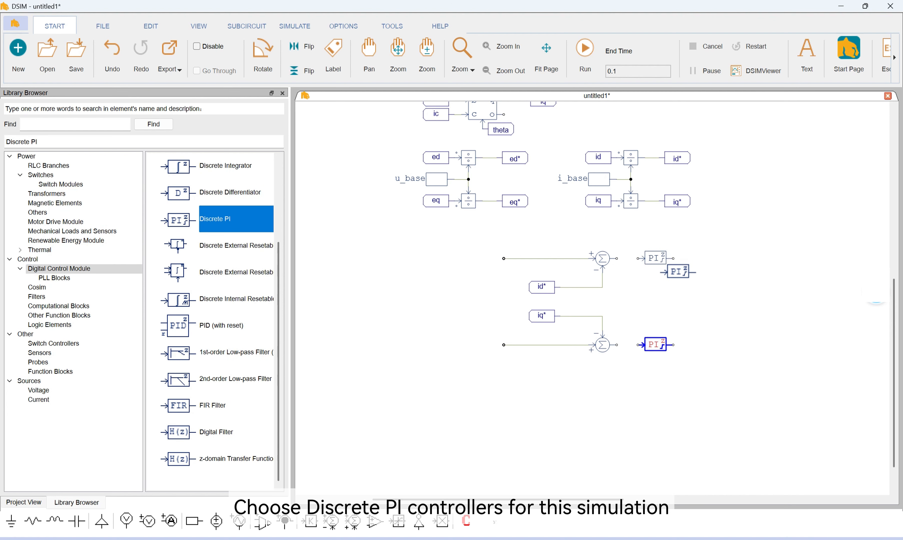
pyautogui.press('Escape')
pyautogui.moveTo(616, 259); pyautogui.dragTo(640, 259)
pyautogui.moveTo(617, 344); pyautogui.dragTo(639, 347)
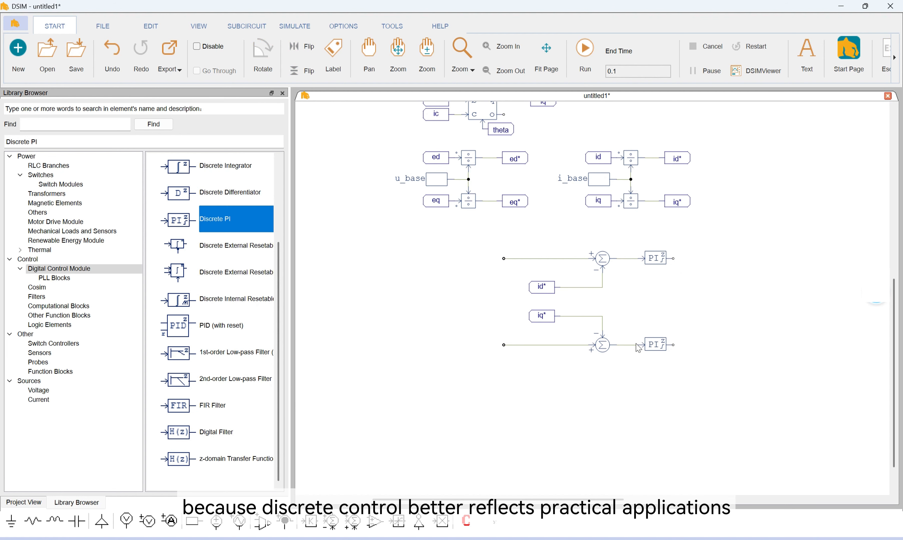
# Set the upper Discrete PI controller's gain to Kpi and its time constant to Tii
pyautogui.doubleClick(652, 263)
pyautogui.click(137, 176)
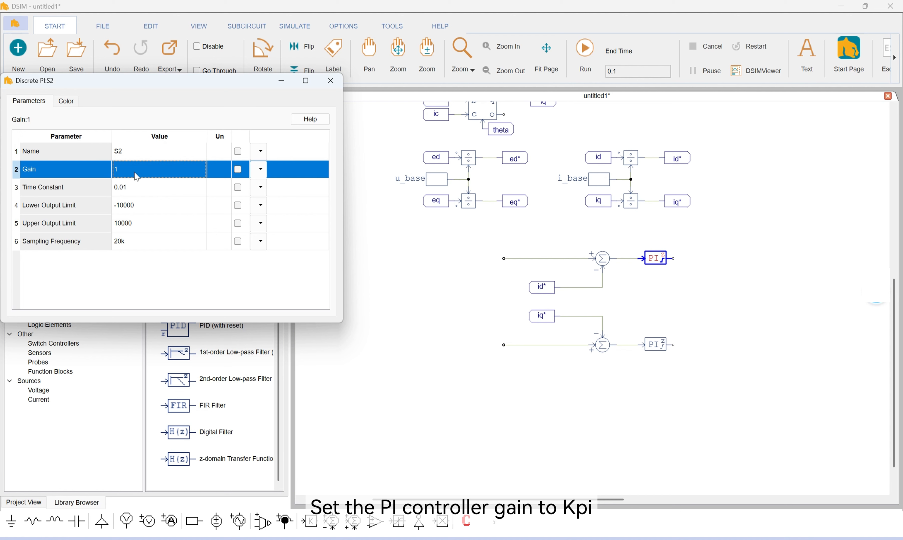
pyautogui.write('Kpi')
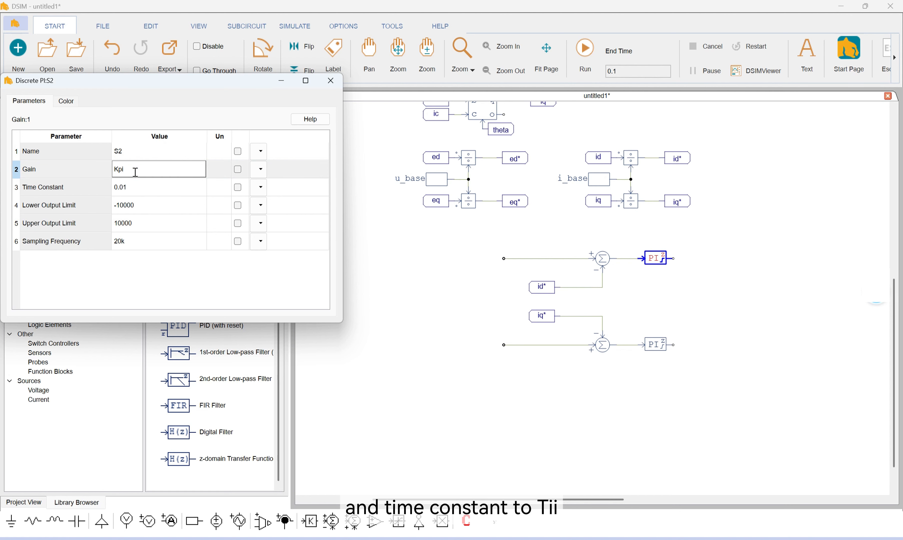
pyautogui.click(142, 188)
pyautogui.write('Ti')
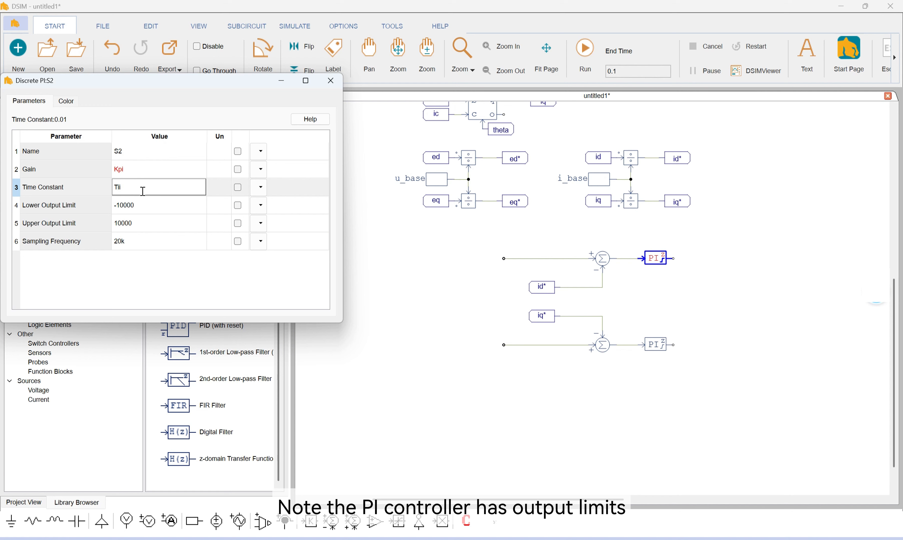
# Set the upper PI controller's lower output limit to -10 and its upper output limit to 10
pyautogui.click(145, 207)
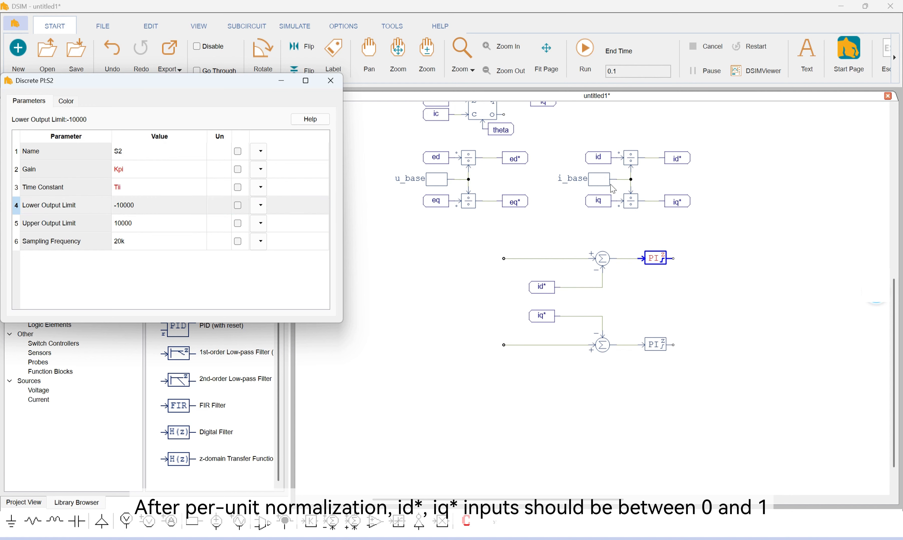
pyautogui.doubleClick(127, 204)
pyautogui.click(153, 206)
pyautogui.press('BackSpace')
pyautogui.press('BackSpace')
pyautogui.press('BackSpace')
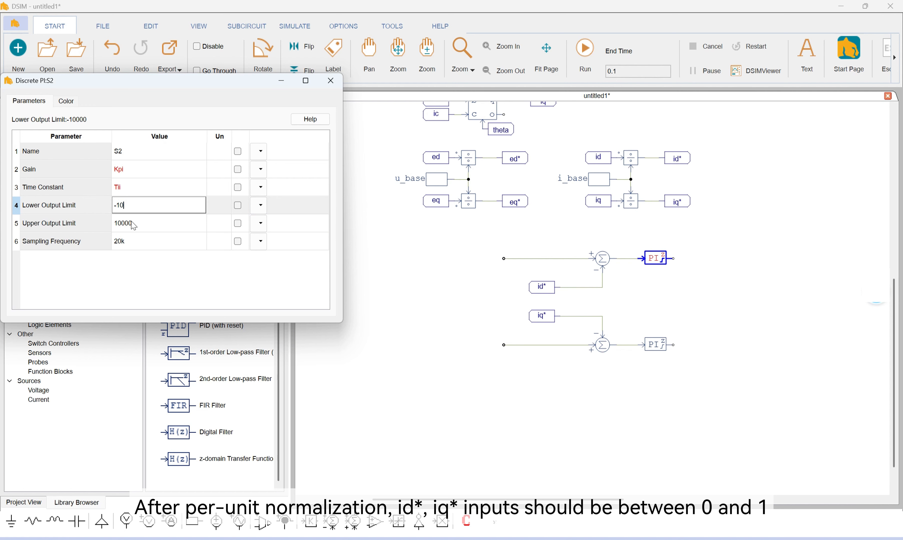
pyautogui.doubleClick(134, 226)
pyautogui.moveTo(122, 224); pyautogui.dragTo(114, 249)
pyautogui.press('BackSpace')
# Set the upper PI controller's sampling frequency to 10k and close its parameters
pyautogui.doubleClick(122, 244)
pyautogui.write('1')
pyautogui.click(147, 267)
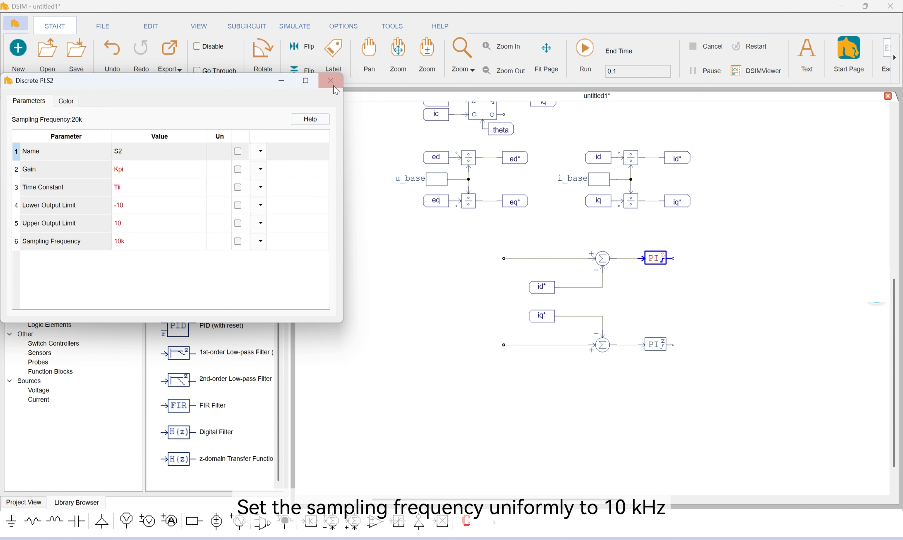
pyautogui.click(330, 81)
pyautogui.click(656, 345)
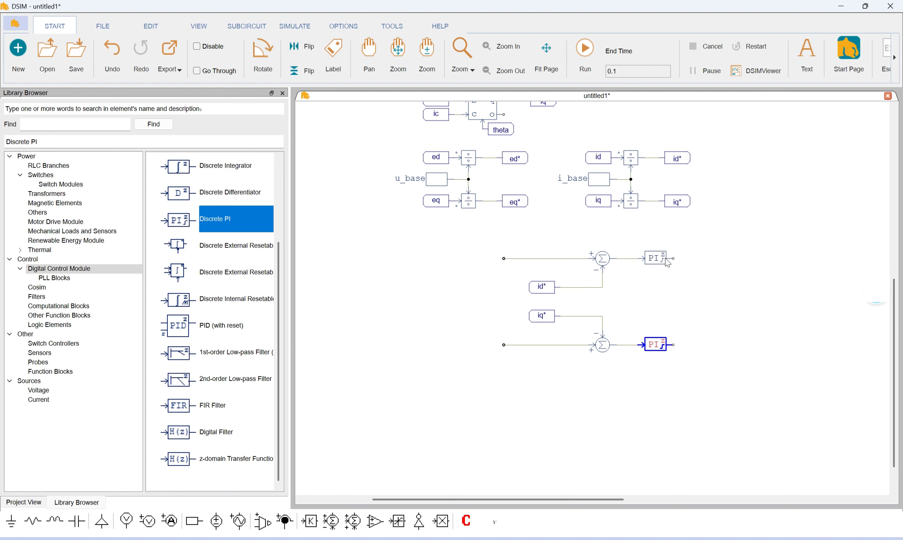
# Place a ud label to the right of the upper PI controller and a uq label to the right of the lower one
pyautogui.click(333, 55)
pyautogui.write('ud')
pyautogui.press('Return')
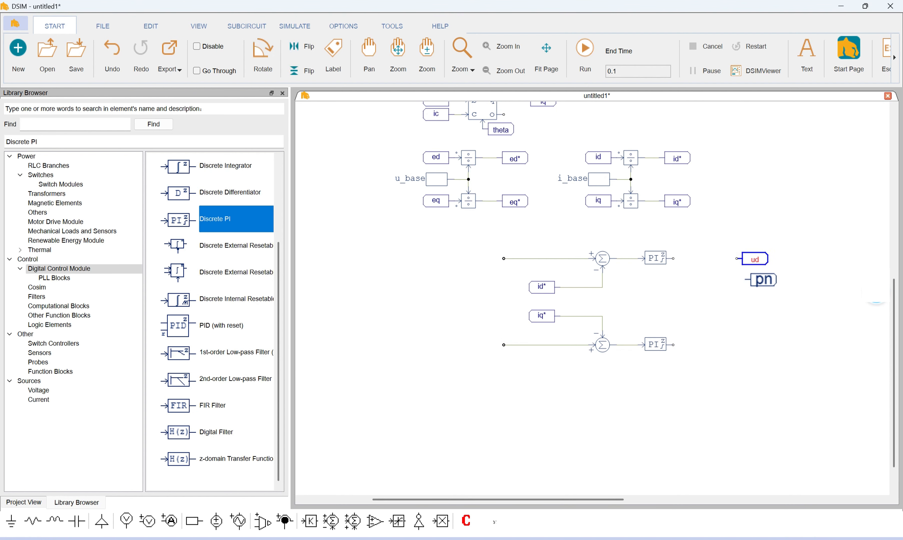
pyautogui.click(755, 344)
pyautogui.write('uq')
pyautogui.press('Return')
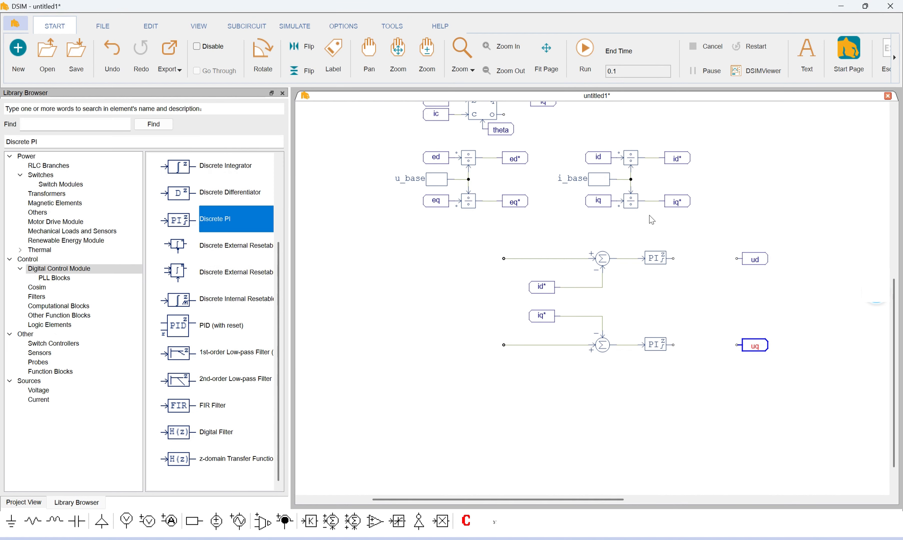
pyautogui.moveTo(674, 258); pyautogui.dragTo(737, 260)
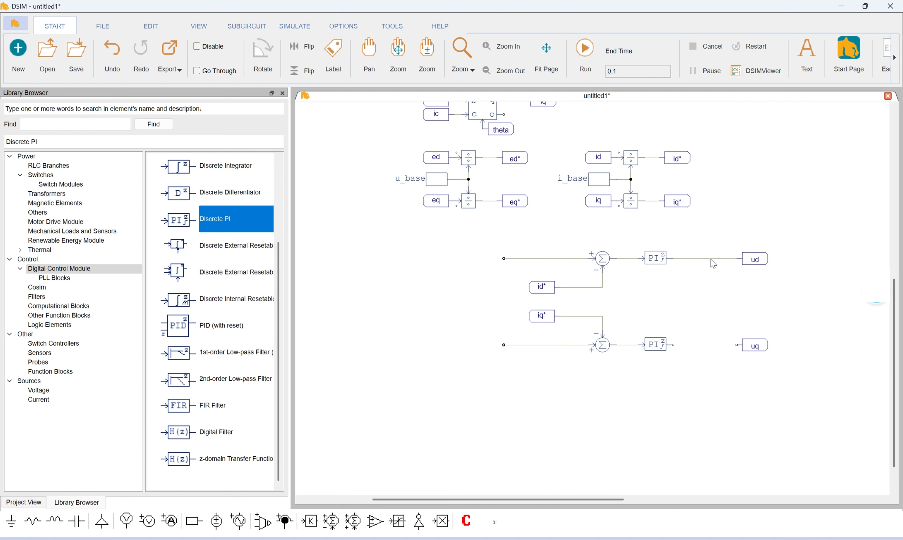
pyautogui.click(708, 259)
pyautogui.press('Delete')
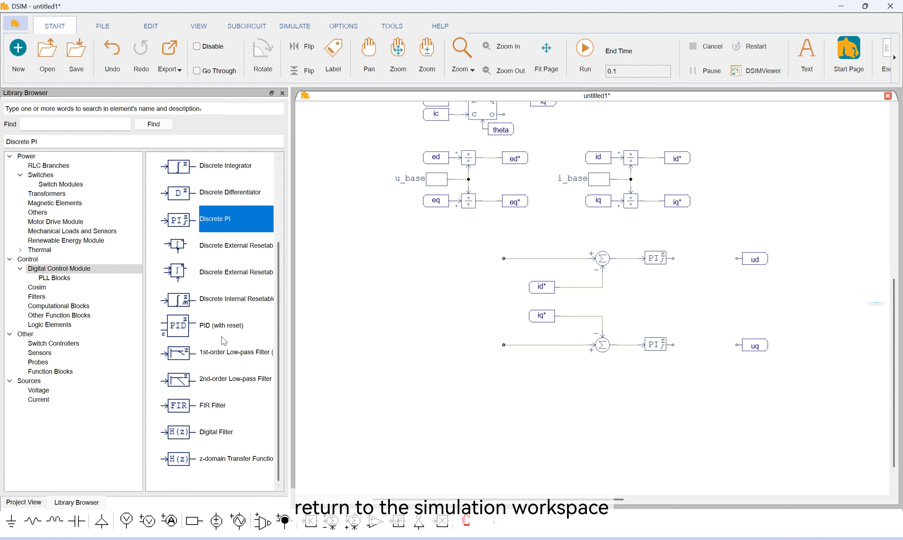
# Place a Summer (3-input) block between each PI controller and its ud or uq label
pyautogui.click(26, 334)
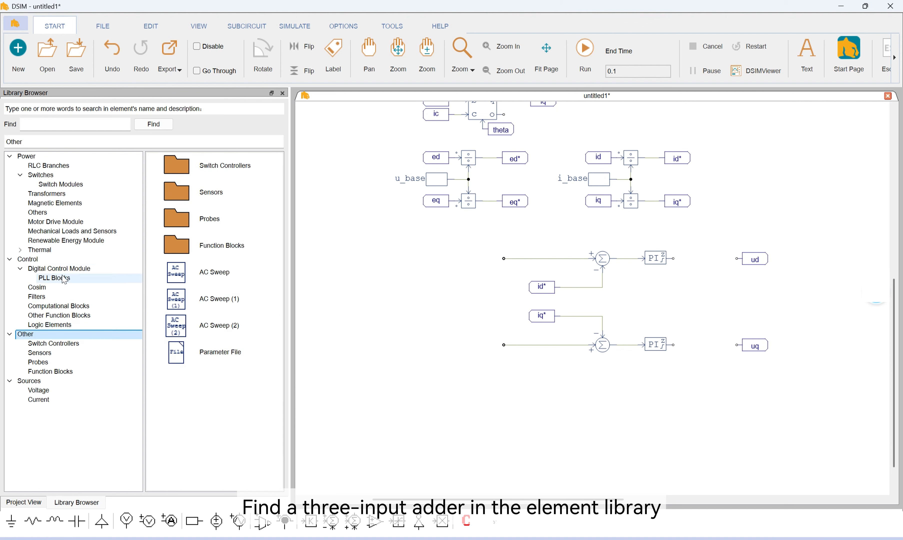
pyautogui.click(31, 259)
pyautogui.scroll(-10, 231, 331)
pyautogui.click(199, 454)
pyautogui.click(708, 259)
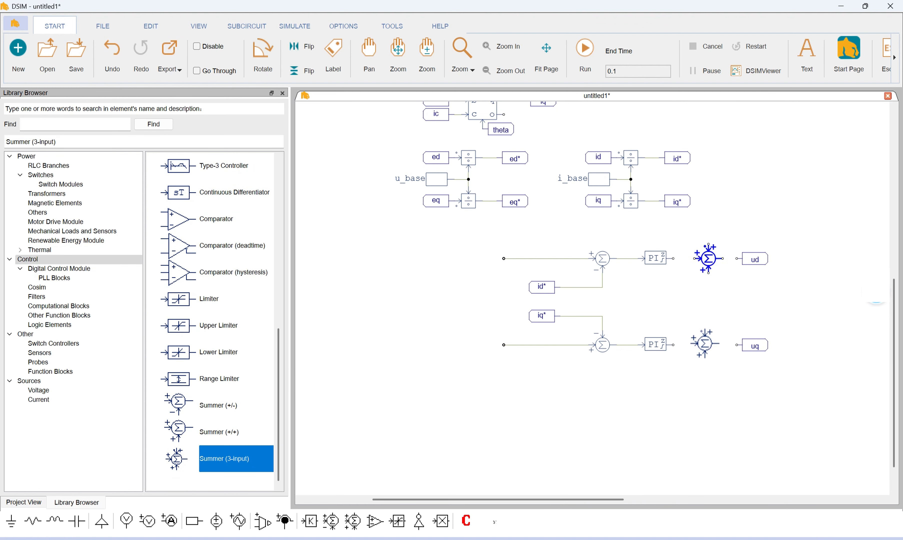
pyautogui.click(709, 345)
pyautogui.press('Escape')
# Place a copy of the ed* label above the upper three-input summer, rotated to face right
pyautogui.click(516, 158)
pyautogui.hotkey('ctrl', 'c')
pyautogui.hotkey('ctrl', 'v')
pyautogui.hotkey('ctrl', 'r')
pyautogui.hotkey('ctrl', 'r')
pyautogui.click(686, 230)
# Place a copy of the eq* label below the lower three-input summer, rotated to face right
pyautogui.click(516, 202)
pyautogui.hotkey('ctrl', 'c')
pyautogui.hotkey('ctrl', 'v')
pyautogui.hotkey('ctrl', 'r')
pyautogui.hotkey('ctrl', 'r')
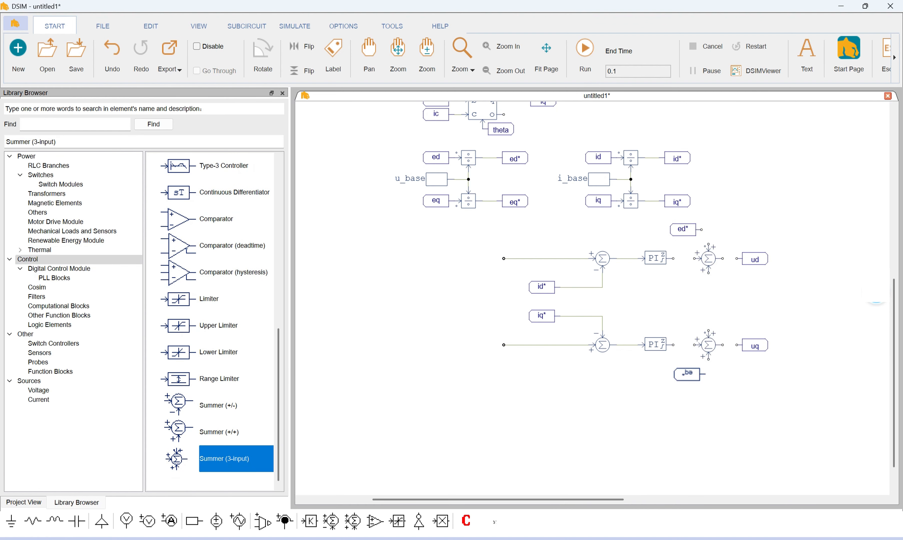
pyautogui.click(691, 374)
# Wire ed* and eq* into their three-input summers and connect both PI outputs through the summers to ud and uq
pyautogui.moveTo(701, 230); pyautogui.dragTo(709, 244)
pyautogui.moveTo(690, 374); pyautogui.dragTo(683, 374)
pyautogui.moveTo(702, 373); pyautogui.dragTo(694, 345)
pyautogui.moveTo(673, 259); pyautogui.dragTo(737, 259)
pyautogui.moveTo(723, 345); pyautogui.dragTo(737, 345)
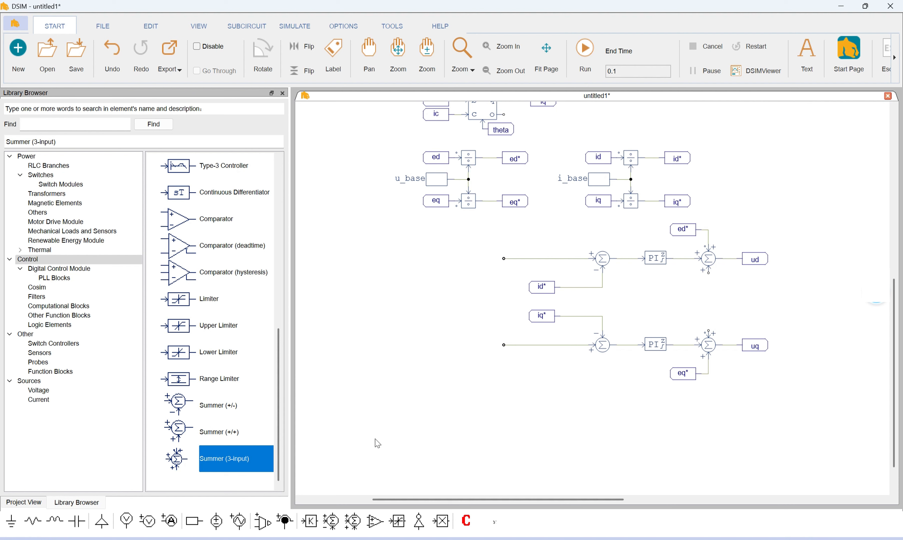
# Place two proportional gain blocks stacked between the PI controllers, in line with the id* and iq* labels
pyautogui.click(310, 520)
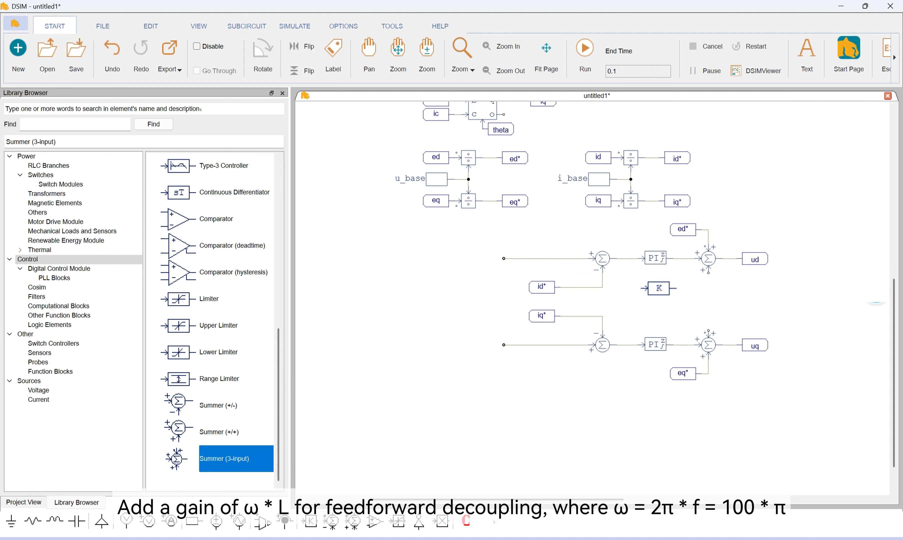
pyautogui.click(662, 288)
pyautogui.press('Escape')
pyautogui.moveTo(662, 288); pyautogui.dragTo(656, 287)
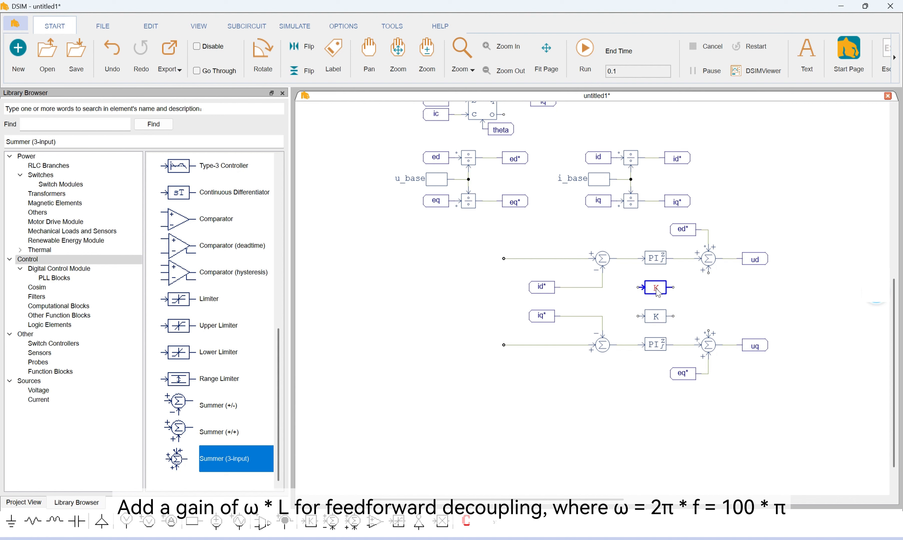
# Set the upper proportional block's gain to 100*pi*L and display the value on the schematic
pyautogui.doubleClick(655, 287)
pyautogui.click(238, 169)
pyautogui.doubleClick(150, 173)
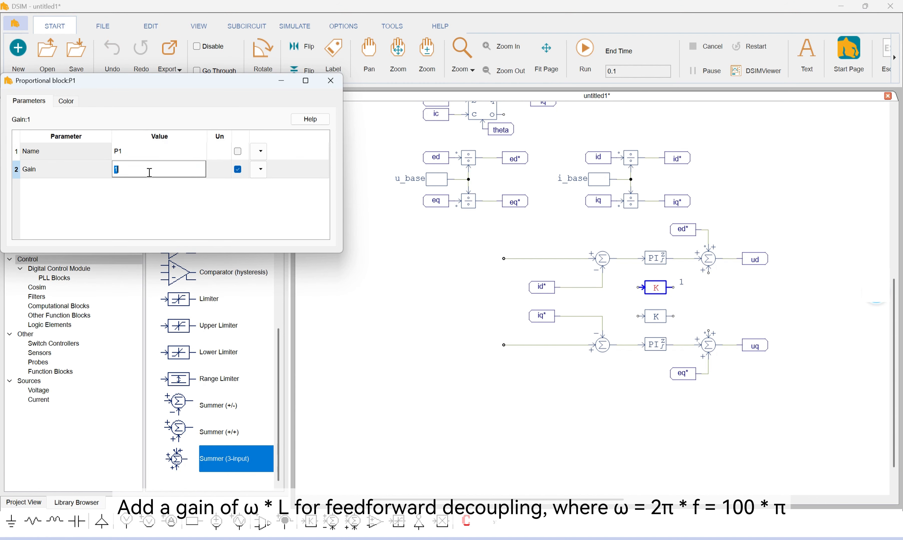
pyautogui.write('100')
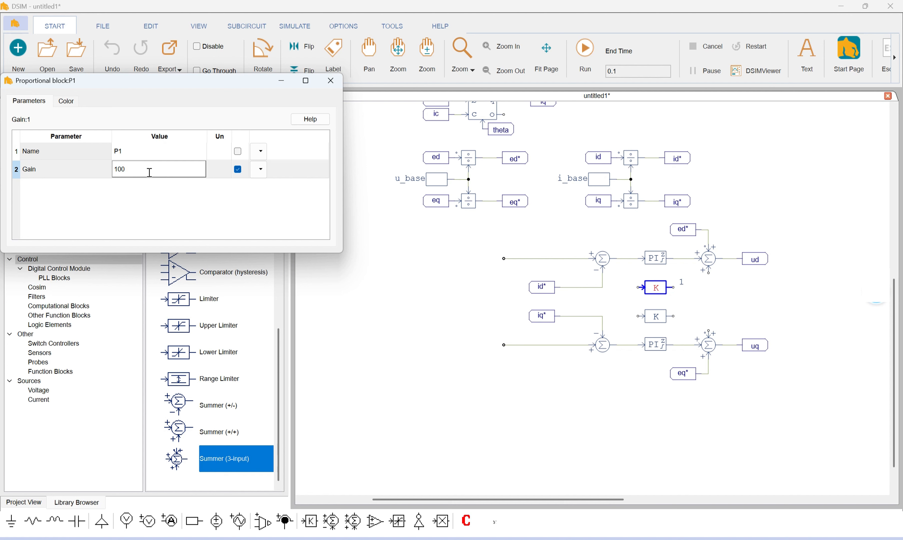
pyautogui.write('*pi*L')
pyautogui.click(330, 80)
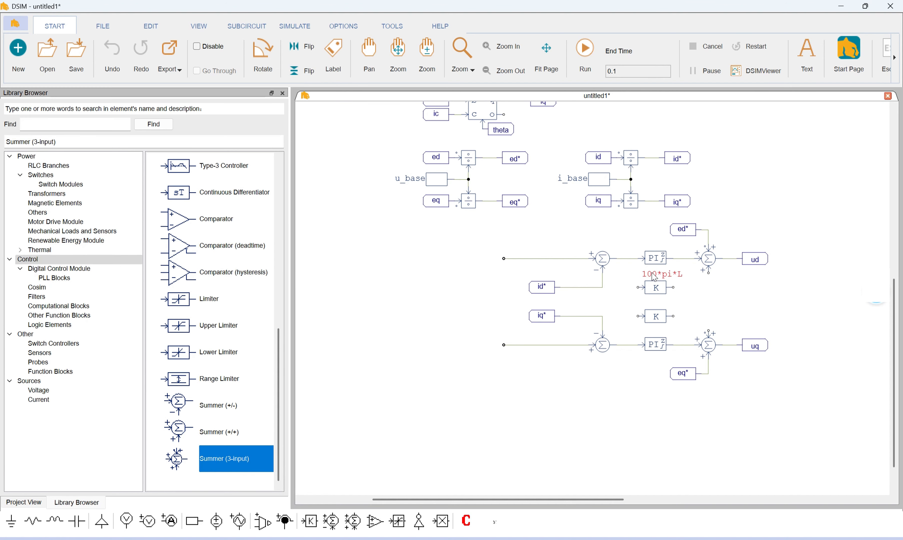
# Set the lower proportional block's gain to -100*pi*L and display the value on the schematic
pyautogui.doubleClick(656, 316)
pyautogui.doubleClick(121, 170)
pyautogui.write('100*pi*L')
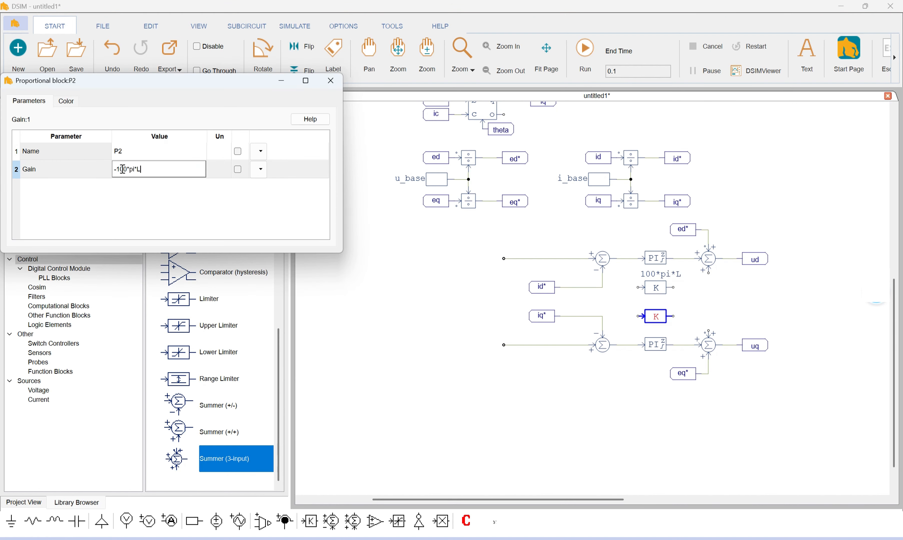
pyautogui.click(330, 80)
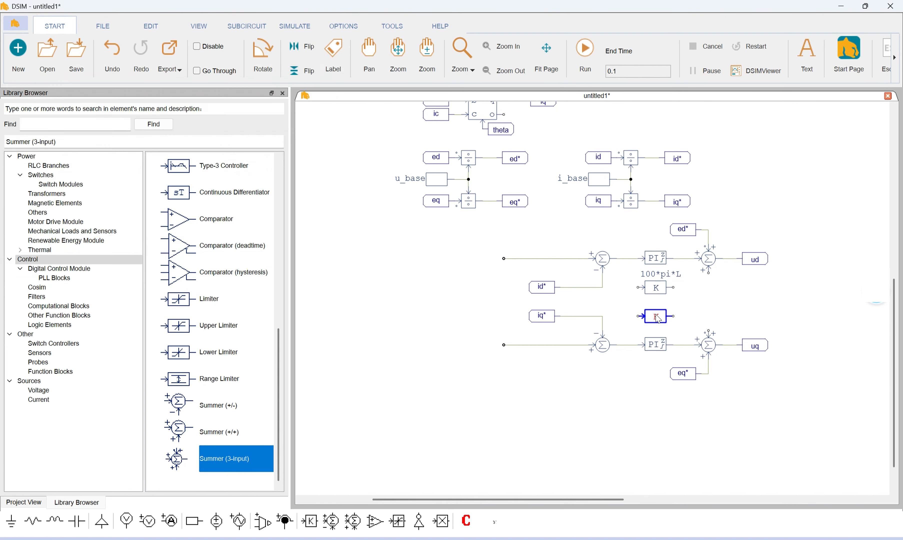
pyautogui.doubleClick(656, 316)
pyautogui.click(238, 169)
pyautogui.click(330, 80)
# Move the -100*pi*L text below its block and cross-wire id* and iq* through the gains to the opposite axes' three-input summers
pyautogui.moveTo(770, 272); pyautogui.dragTo(691, 271)
pyautogui.moveTo(627, 304); pyautogui.dragTo(567, 324)
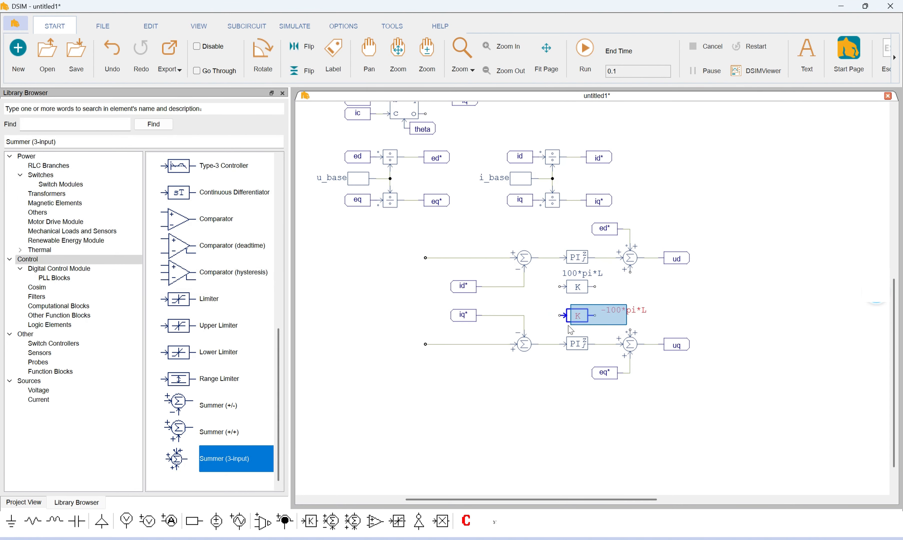
pyautogui.click(637, 298)
pyautogui.moveTo(627, 311); pyautogui.dragTo(581, 330)
pyautogui.moveTo(524, 316); pyautogui.dragTo(630, 271)
pyautogui.moveTo(522, 286); pyautogui.dragTo(630, 332)
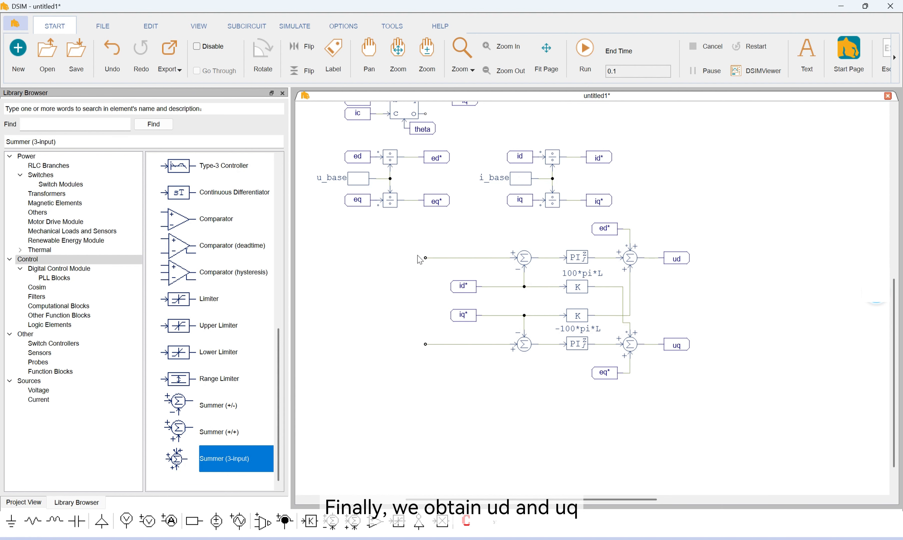
# Copy the inner loop's two-input summers, PI controllers and their wires, and place the copy so its PI outputs feed the inner loop's inputs
pyautogui.moveTo(404, 278); pyautogui.dragTo(522, 281)
pyautogui.click(638, 262)
pyautogui.keyDown('ctrl'); pyautogui.click(690, 262); pyautogui.keyUp('ctrl')
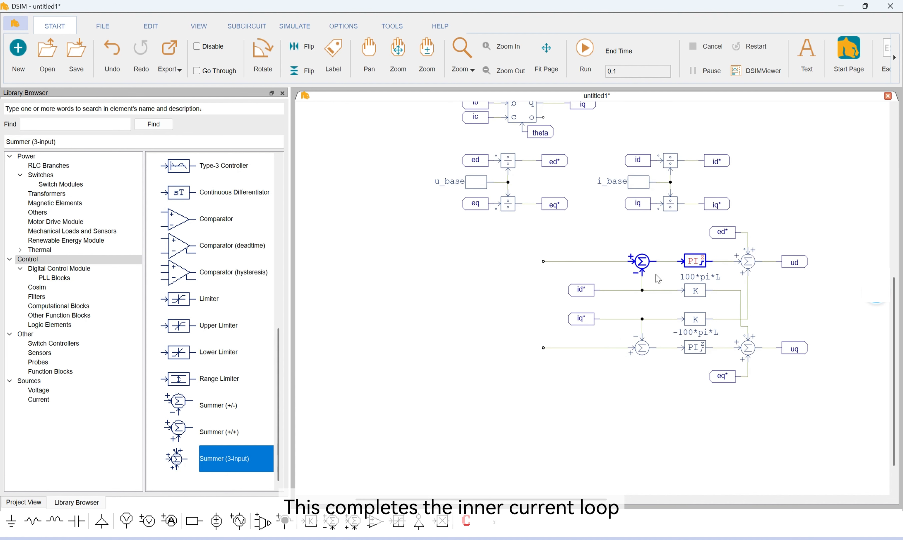
pyautogui.keyDown('ctrl'); pyautogui.click(618, 261); pyautogui.keyUp('ctrl')
pyautogui.keyDown('ctrl'); pyautogui.click(642, 262); pyautogui.keyUp('ctrl')
pyautogui.keyDown('ctrl'); pyautogui.click(666, 262); pyautogui.keyUp('ctrl')
pyautogui.keyDown('ctrl'); pyautogui.click(693, 262); pyautogui.keyUp('ctrl')
pyautogui.keyDown('ctrl'); pyautogui.click(643, 273); pyautogui.keyUp('ctrl')
pyautogui.keyDown('ctrl'); pyautogui.click(643, 273); pyautogui.keyUp('ctrl')
pyautogui.keyDown('ctrl'); pyautogui.click(626, 290); pyautogui.keyUp('ctrl')
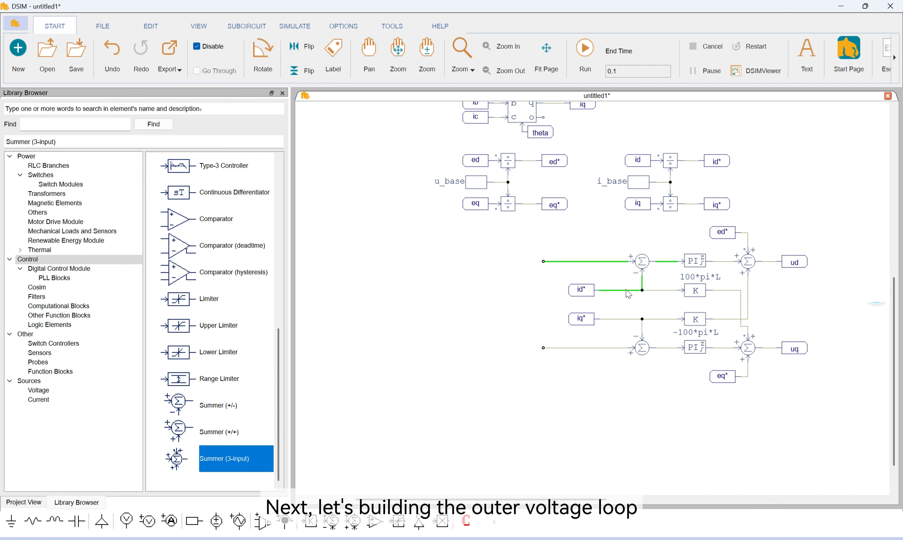
pyautogui.keyDown('ctrl'); pyautogui.click(644, 259); pyautogui.keyUp('ctrl')
pyautogui.keyDown('ctrl'); pyautogui.click(696, 261); pyautogui.keyUp('ctrl')
pyautogui.keyDown('ctrl'); pyautogui.click(619, 319); pyautogui.keyUp('ctrl')
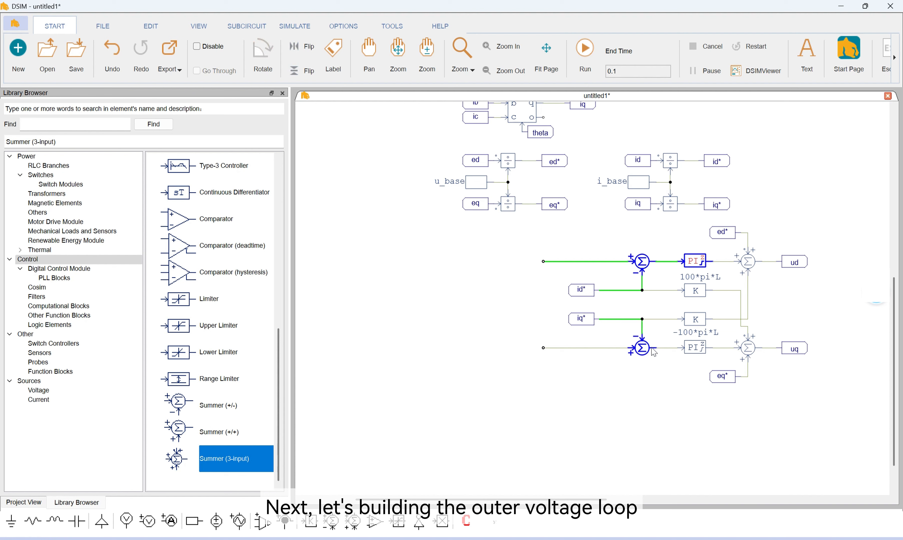
pyautogui.keyDown('ctrl'); pyautogui.click(671, 348); pyautogui.keyUp('ctrl')
pyautogui.keyDown('ctrl'); pyautogui.click(614, 348); pyautogui.keyUp('ctrl')
pyautogui.keyDown('ctrl'); pyautogui.click(642, 348); pyautogui.keyUp('ctrl')
pyautogui.keyDown('ctrl'); pyautogui.click(696, 347); pyautogui.keyUp('ctrl')
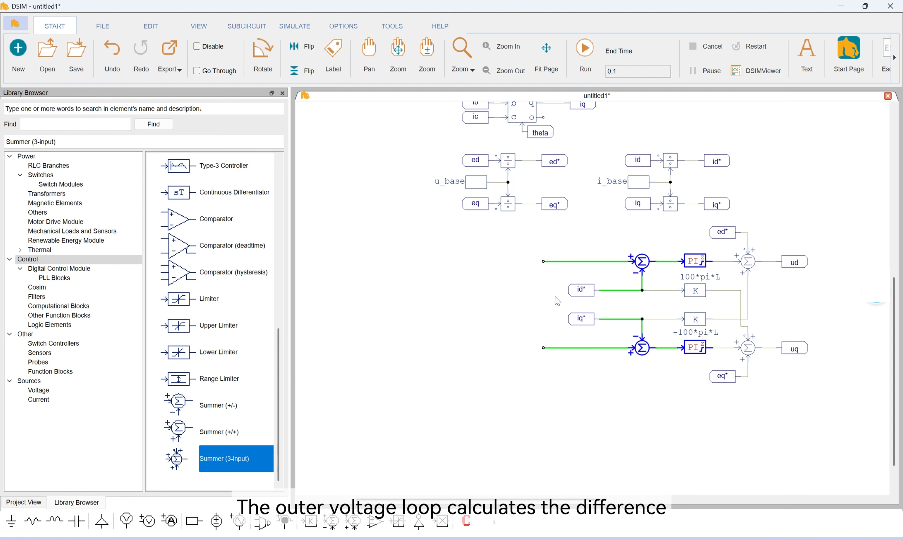
pyautogui.hotkey('ctrl', 'c')
pyautogui.hotkey('ctrl', 'v')
pyautogui.click(494, 318)
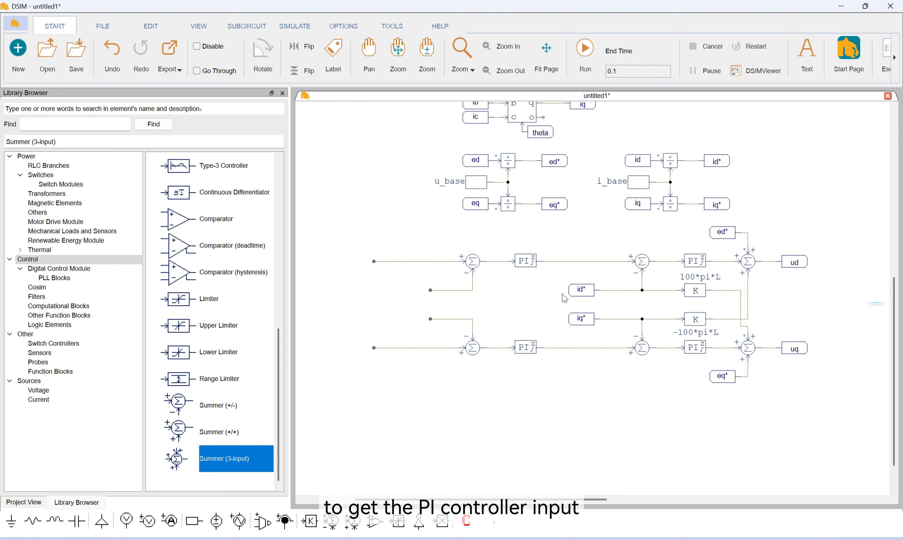
# Place a copy of the ed* label, rotated to face right, on the upper outer-loop summer's negative input wire
pyautogui.click(563, 164)
pyautogui.hotkey('ctrl', 'c')
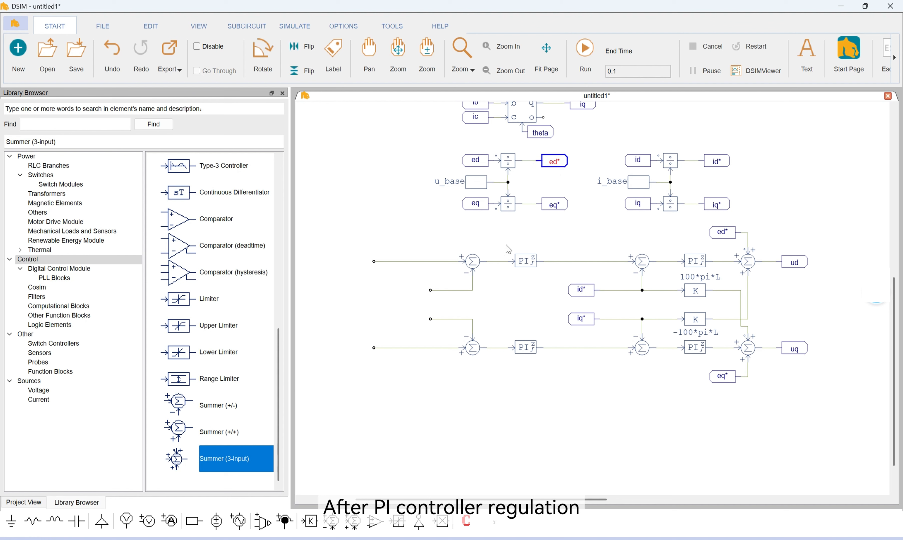
pyautogui.hotkey('ctrl', 'v')
pyautogui.rightClick(418, 295)
pyautogui.rightClick(414, 294)
pyautogui.click(414, 290)
# Place a copy of the eq* label, rotated to face right, on the lower outer-loop summer's negative input wire
pyautogui.click(554, 204)
pyautogui.hotkey('ctrl', 'c')
pyautogui.hotkey('ctrl', 'v')
pyautogui.rightClick(417, 322)
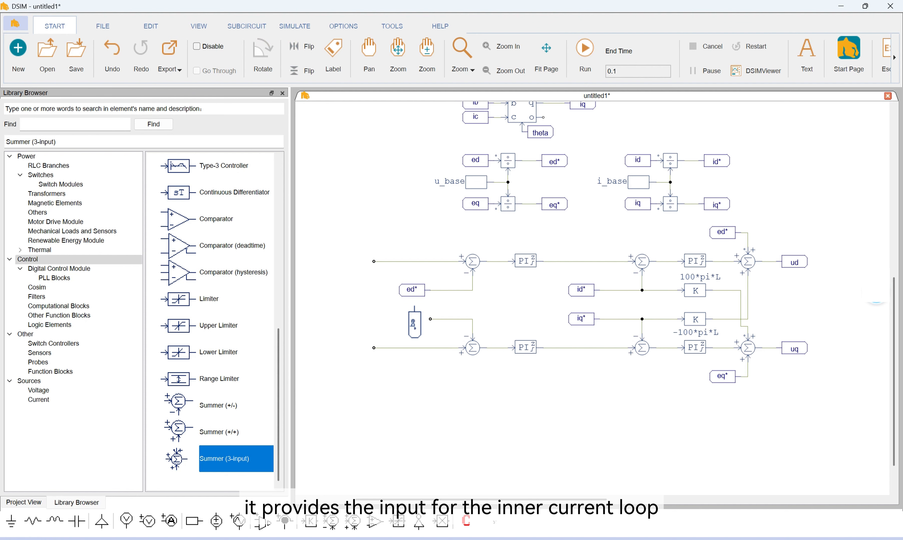
pyautogui.rightClick(416, 321)
pyautogui.click(416, 320)
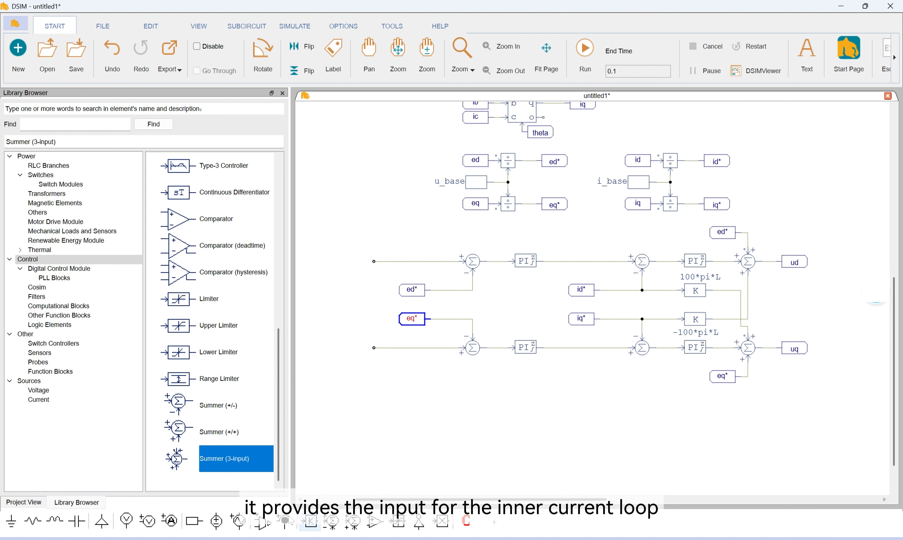
# Place a constant block on the open positive input wire of each outer-loop summer
pyautogui.click(196, 527)
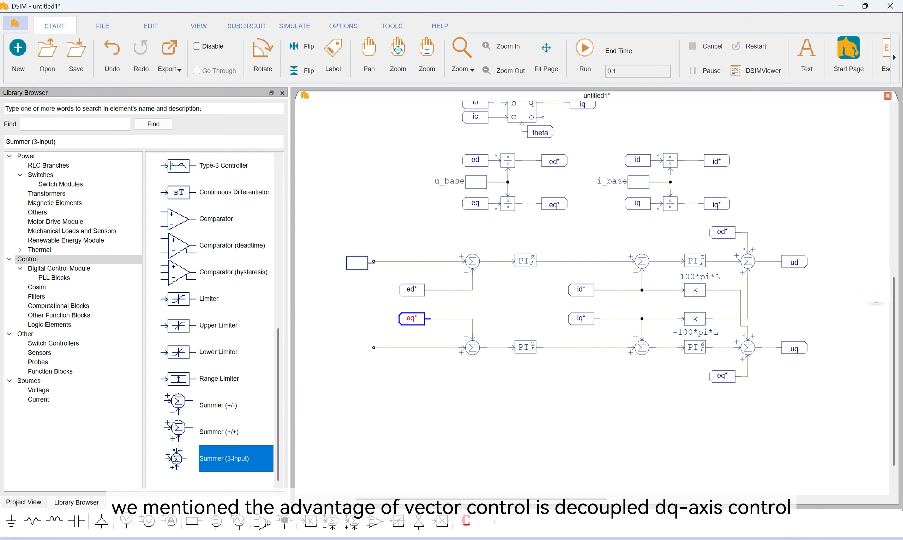
pyautogui.click(358, 261)
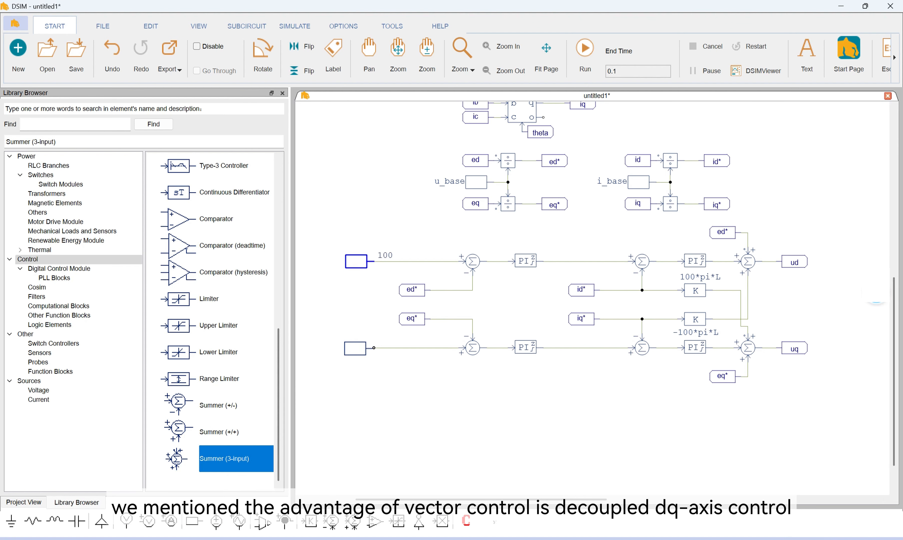
pyautogui.click(357, 348)
pyautogui.press('Escape')
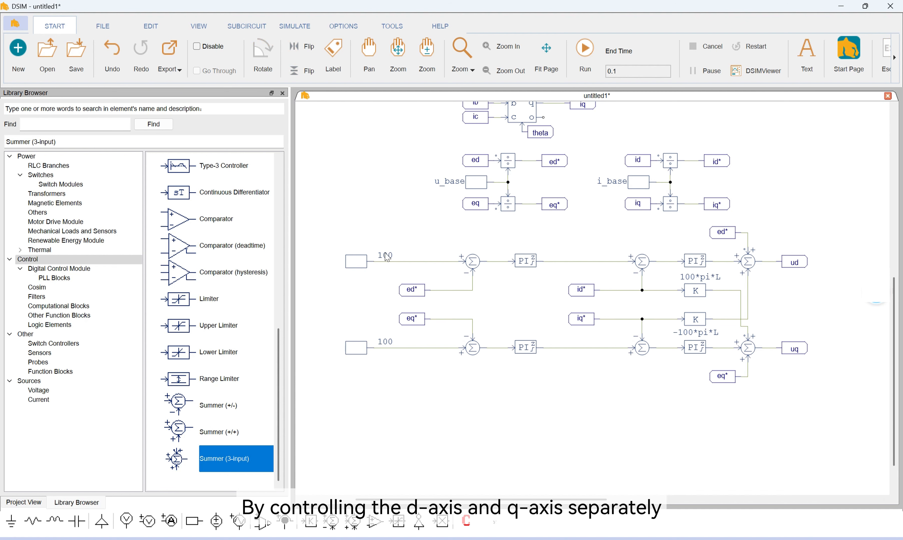
# Set the constant feeding the upper outer-loop summer to 1 as the d-axis voltage reference
pyautogui.doubleClick(357, 264)
pyautogui.click(157, 175)
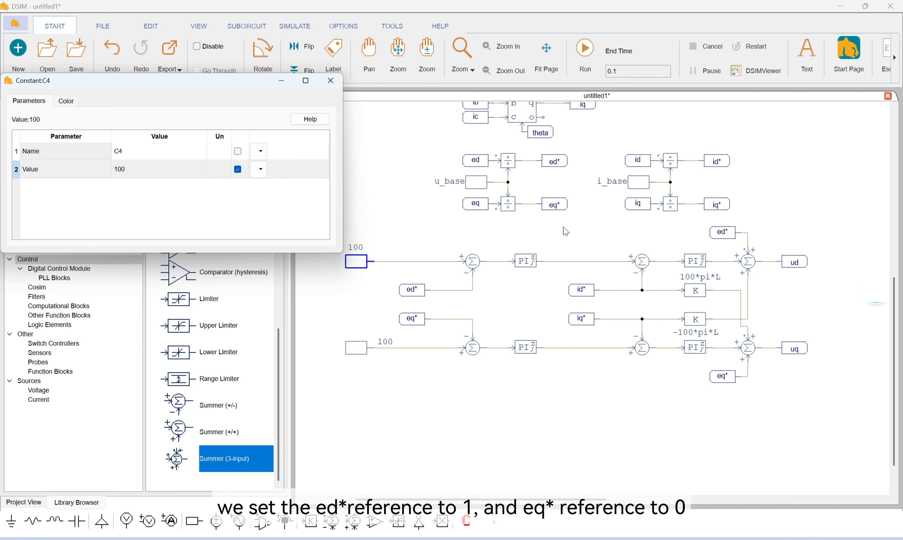
pyautogui.doubleClick(146, 169)
pyautogui.write('1')
pyautogui.click(331, 80)
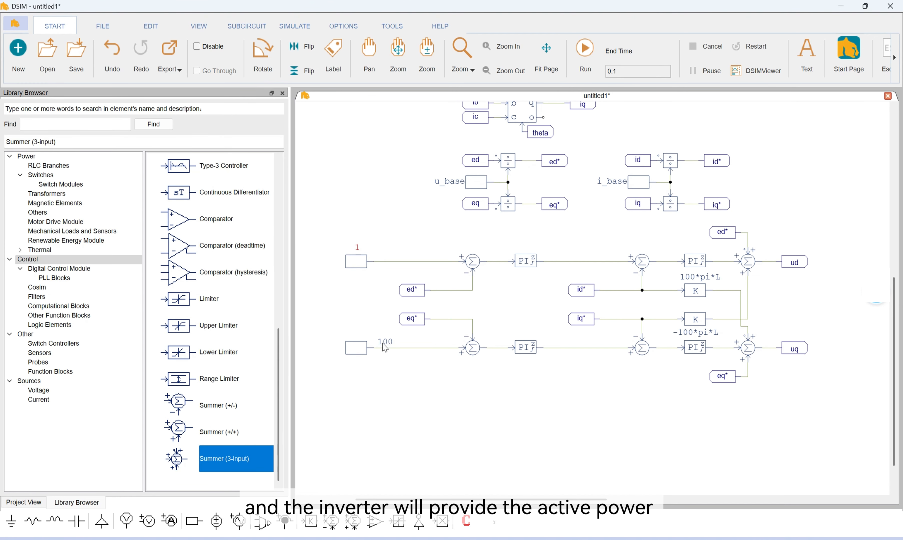
# Move the lower reference constant's value text above its block and set the constant to 0
pyautogui.moveTo(384, 341); pyautogui.dragTo(358, 341)
pyautogui.doubleClick(357, 347)
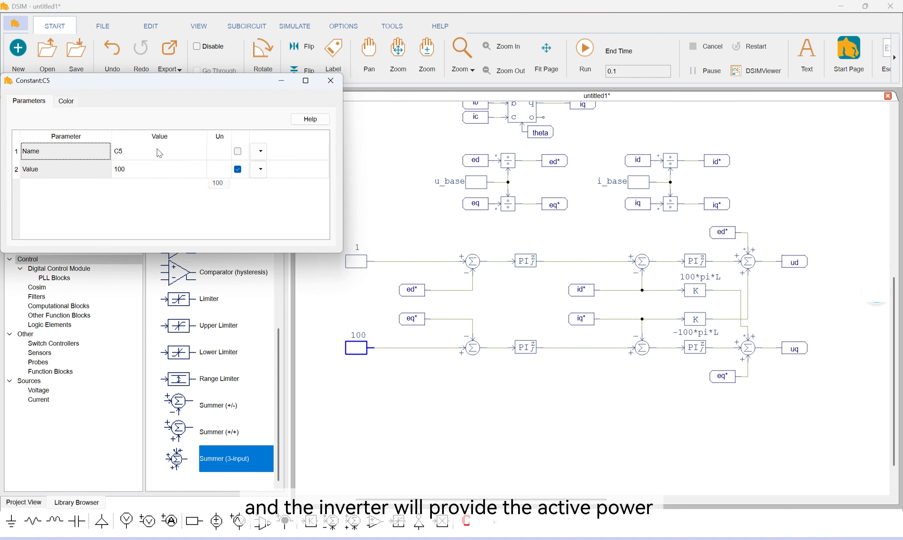
pyautogui.doubleClick(146, 170)
pyautogui.write('0')
pyautogui.press('Return')
# Set the upper outer-loop PI controller's gain to Kpu and its time constant to Tiu
pyautogui.doubleClick(526, 260)
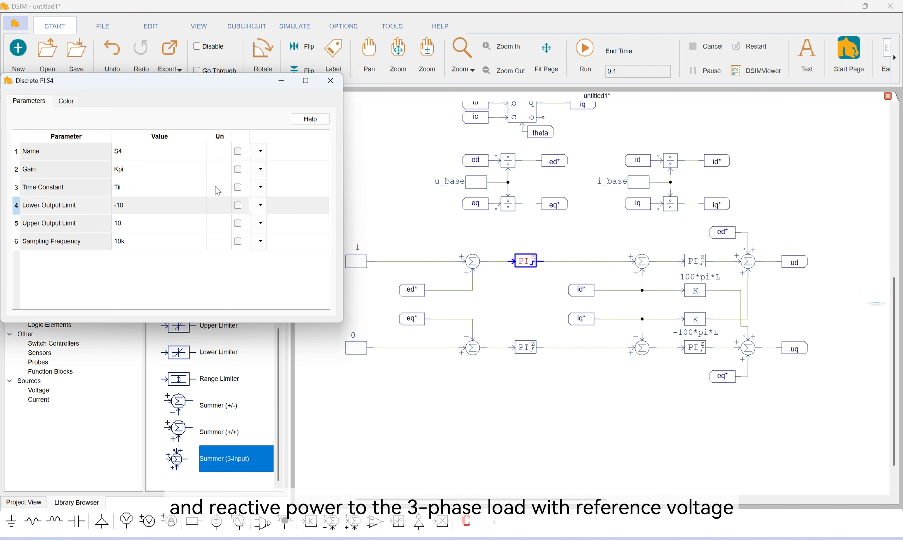
pyautogui.doubleClick(146, 169)
pyautogui.press('BackSpace')
pyautogui.write('u')
pyautogui.doubleClick(131, 186)
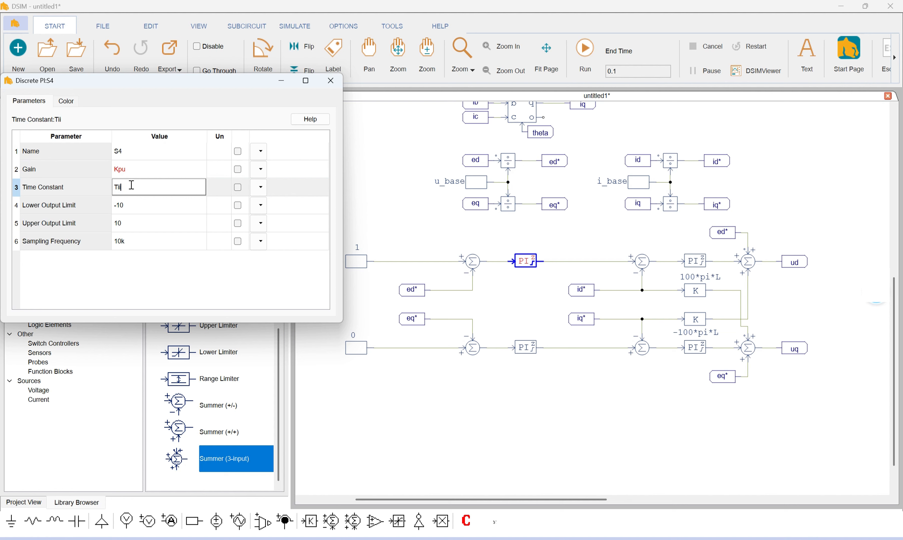
pyautogui.write('u')
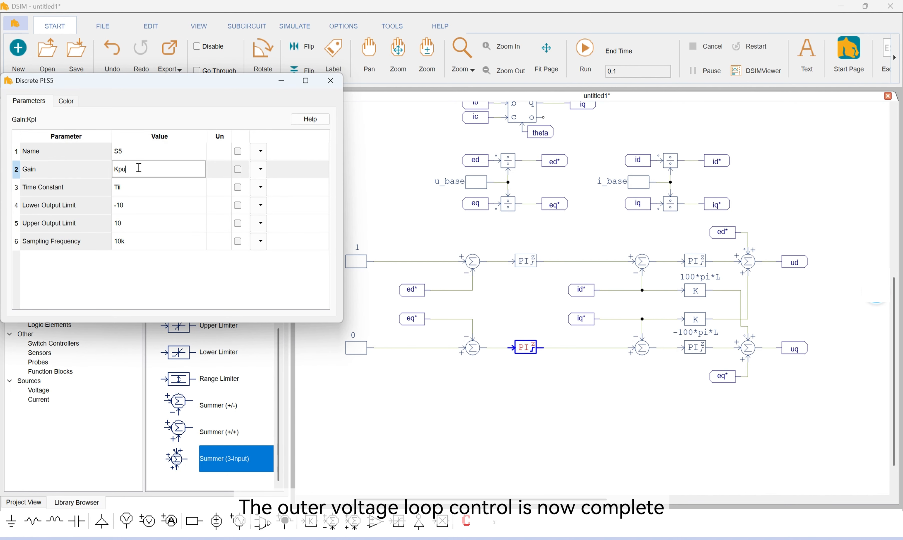
# Give the lower outer-loop PI controller the gain Kpu and the time constant Tiu
pyautogui.doubleClick(152, 189)
pyautogui.write('Ti')
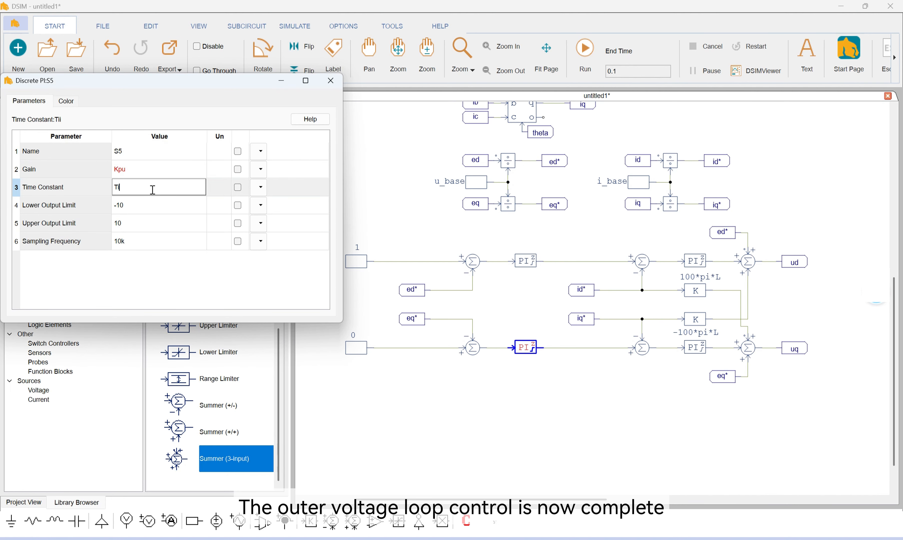
pyautogui.write('q')
pyautogui.click(331, 81)
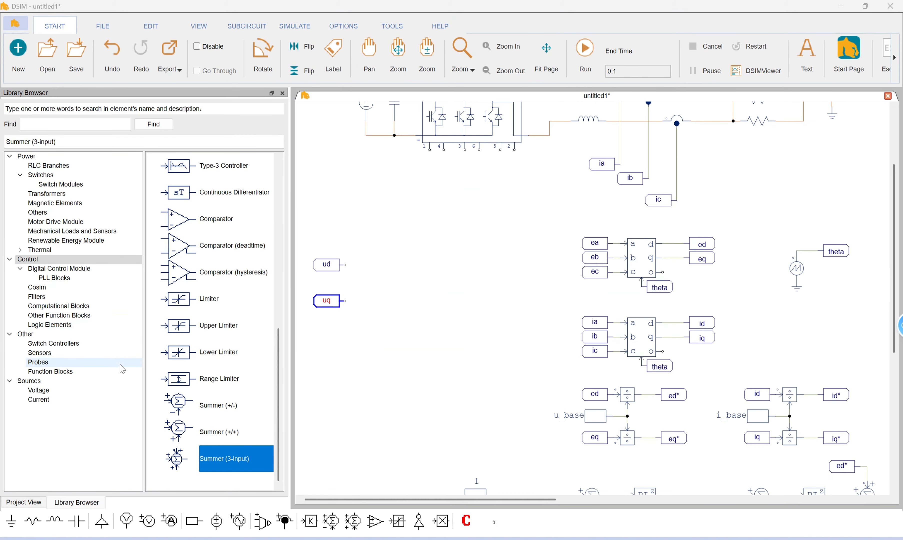
# Place a Space Vector PWM (2-level)(z-domain) block beside the ud and uq labels
pyautogui.click(111, 343)
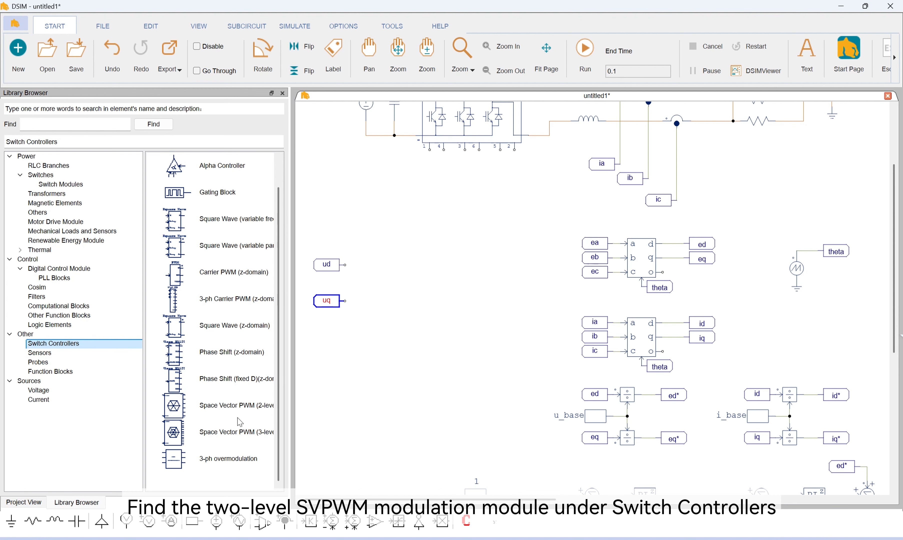
pyautogui.click(211, 399)
pyautogui.moveTo(212, 399); pyautogui.dragTo(416, 281)
pyautogui.click(420, 279)
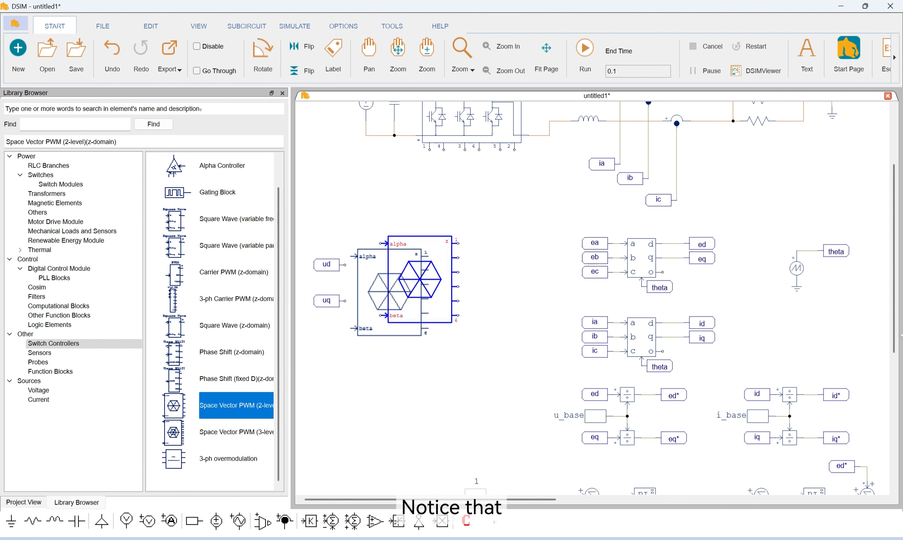
pyautogui.press('Escape')
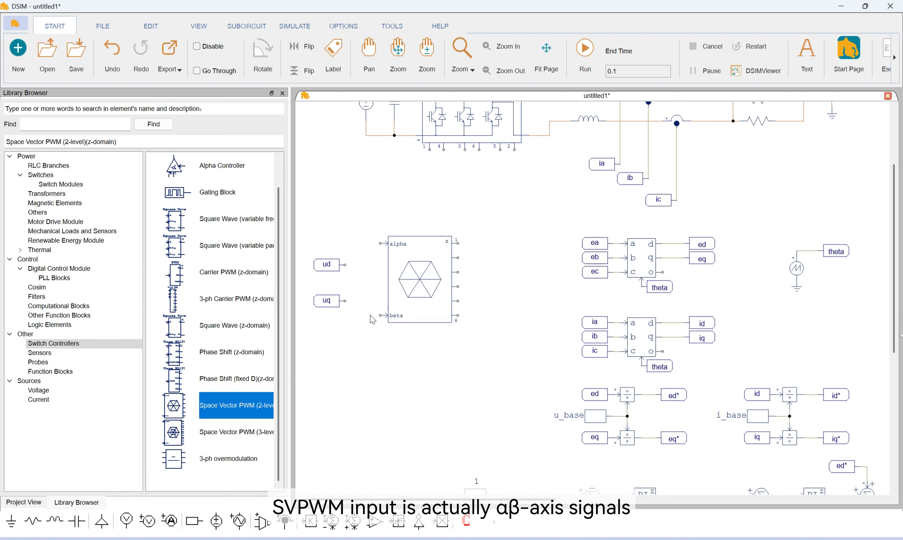
# Place an Inverse Park Transformation (dq-alpha/beta) block between the ud/uq labels and the space vector PWM block
pyautogui.click(110, 315)
pyautogui.click(80, 371)
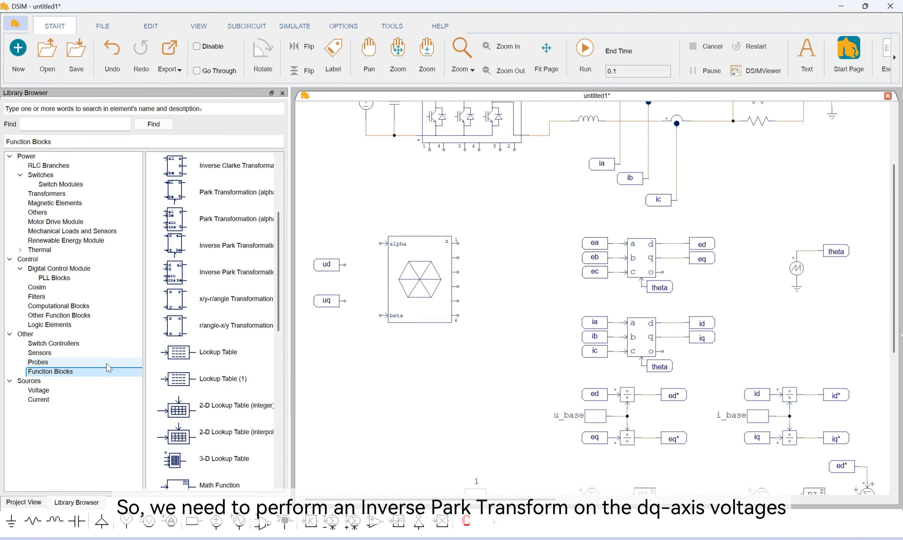
pyautogui.scroll(3, 240, 347)
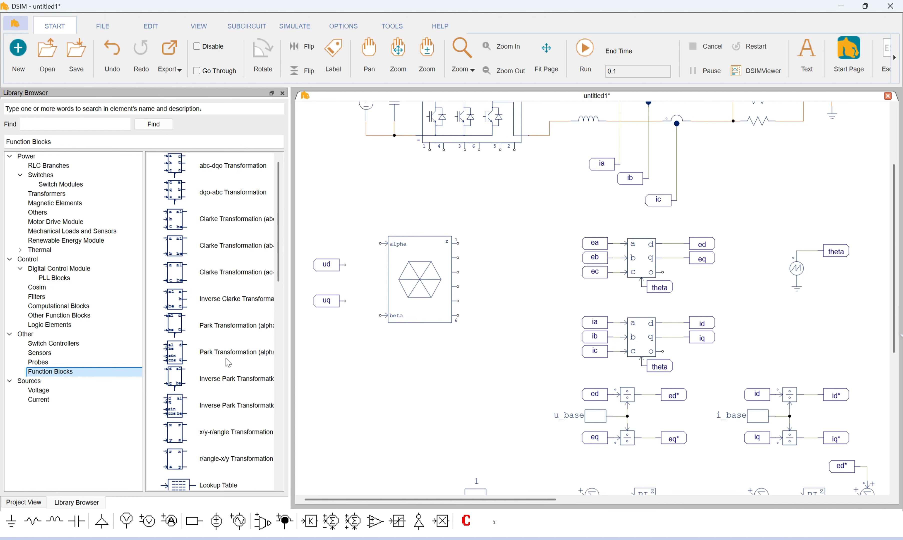
pyautogui.click(233, 377)
pyautogui.click(366, 280)
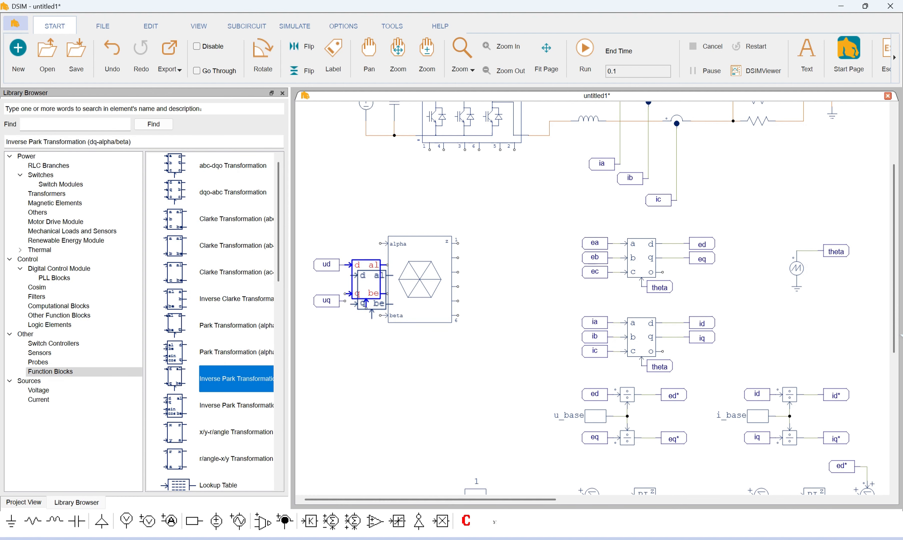
pyautogui.press('Escape')
# Space out the PWM block, attach uq to the q input, and wire the inverse Park outputs to alpha and beta
pyautogui.moveTo(419, 279); pyautogui.dragTo(434, 279)
pyautogui.moveTo(326, 301); pyautogui.dragTo(327, 293)
pyautogui.moveTo(387, 265); pyautogui.dragTo(394, 243)
pyautogui.moveTo(389, 297); pyautogui.dragTo(399, 315)
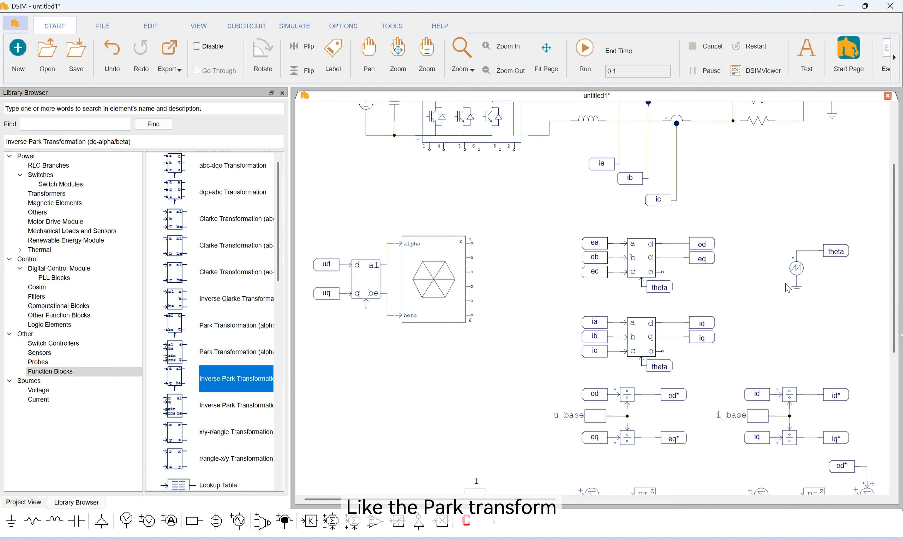
# Place a copy of the theta label, rotated vertically, on the inverse Park block's angle input
pyautogui.click(839, 260)
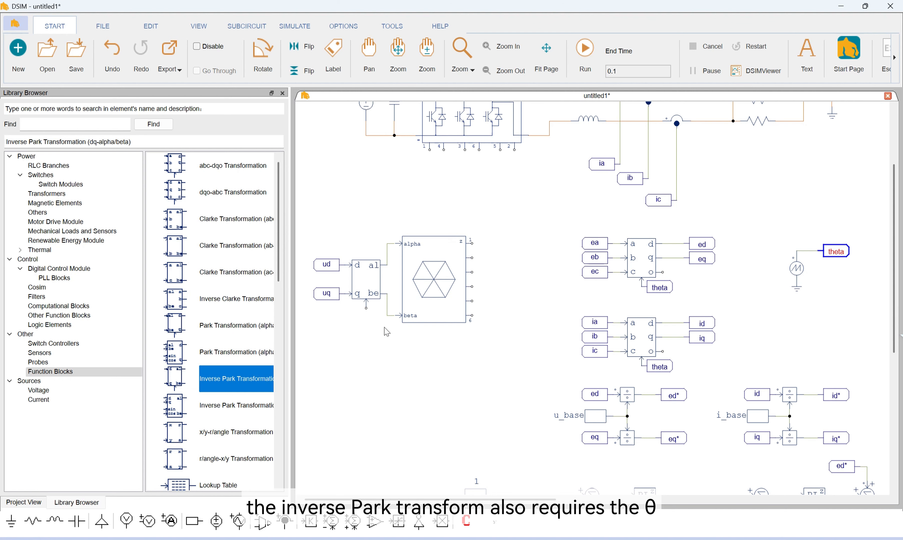
pyautogui.hotkey('ctrl', 'v')
pyautogui.rightClick(363, 325)
pyautogui.click(365, 325)
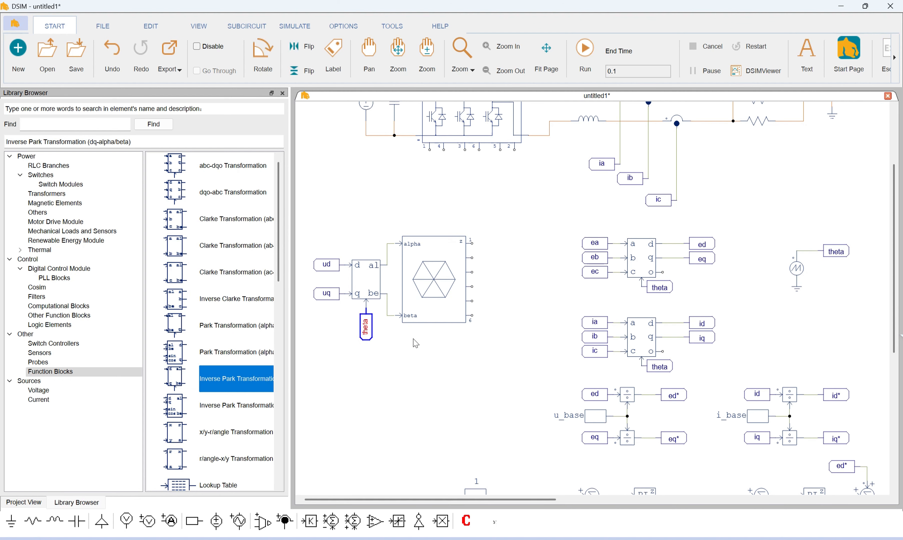
# Shift the whole group of ud/uq labels, inverse Park block and space vector PWM block slightly left below the inverter bridge
pyautogui.click(414, 343)
pyautogui.scroll(3, 394, 286)
pyautogui.moveTo(307, 290); pyautogui.dragTo(485, 412)
pyautogui.moveTo(426, 361); pyautogui.dragTo(412, 360)
# Wire the six space vector PWM outputs to the correspondingly numbered gate inputs of the three-phase inverter bridge
pyautogui.press('w')
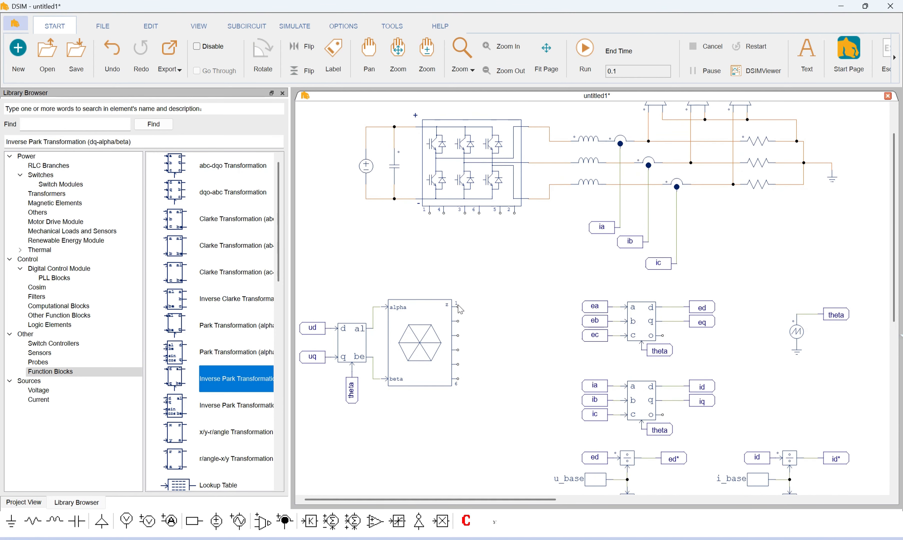
pyautogui.moveTo(458, 306); pyautogui.dragTo(429, 214)
pyautogui.moveTo(458, 321)
pyautogui.mouseDown()
pyautogui.moveTo(465, 331)
pyautogui.moveTo(482, 311)
pyautogui.moveTo(444, 213)
pyautogui.mouseUp()
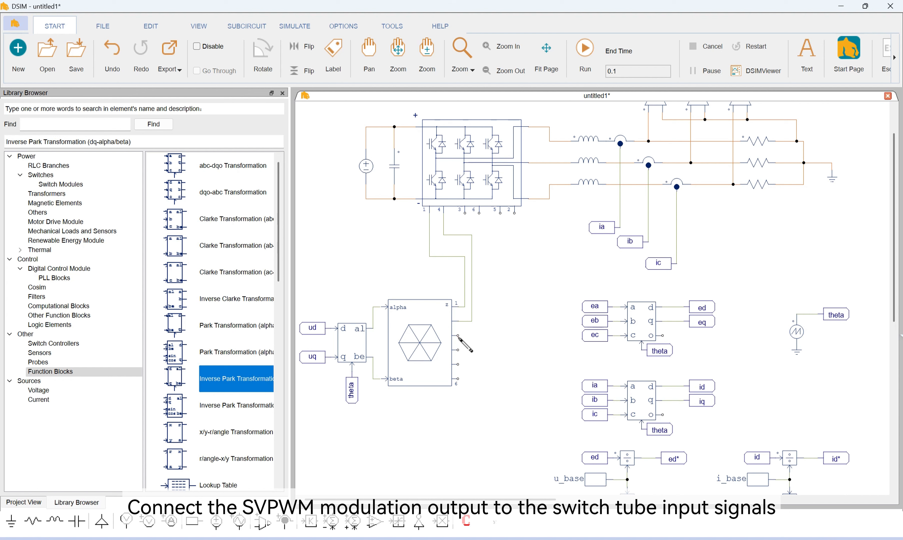
pyautogui.moveTo(458, 336)
pyautogui.mouseDown()
pyautogui.moveTo(485, 334)
pyautogui.moveTo(464, 213)
pyautogui.moveTo(479, 213)
pyautogui.mouseUp()
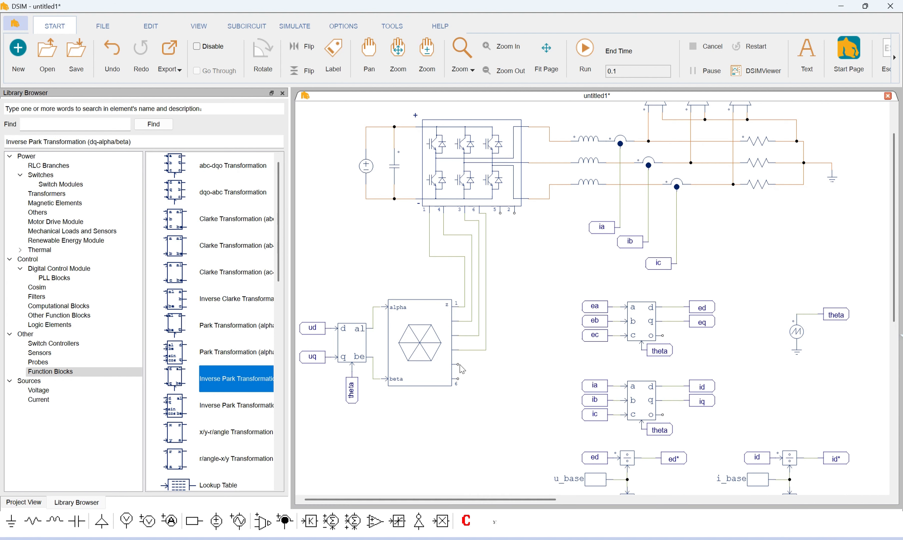
pyautogui.moveTo(457, 364)
pyautogui.mouseDown()
pyautogui.moveTo(499, 213)
pyautogui.moveTo(524, 219)
pyautogui.moveTo(514, 213)
pyautogui.mouseUp()
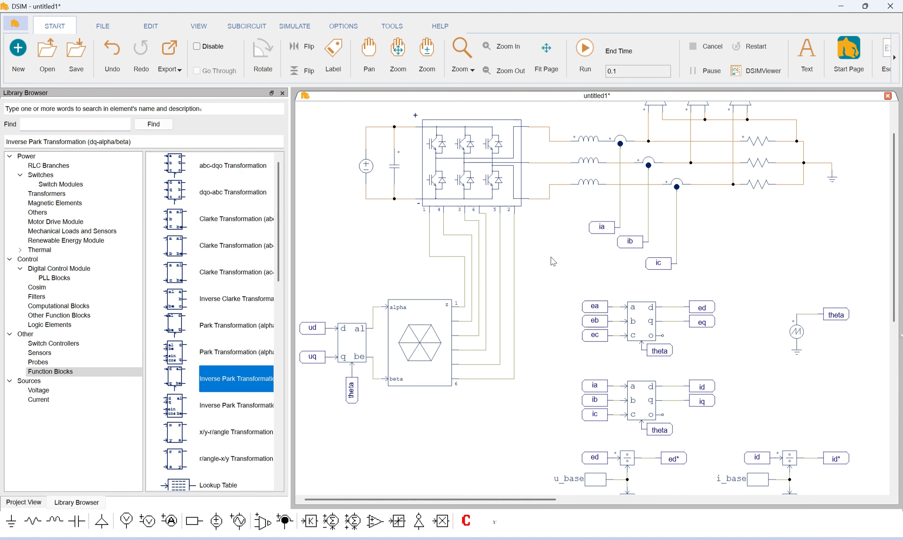
# Check that the space vector PWM block's sampling frequency is 10k
pyautogui.doubleClick(419, 344)
pyautogui.click(126, 193)
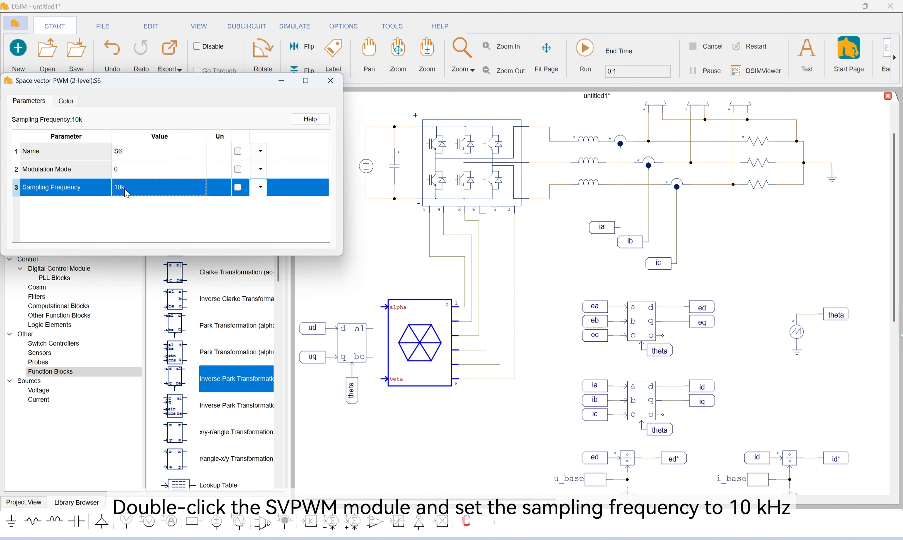
pyautogui.click(331, 81)
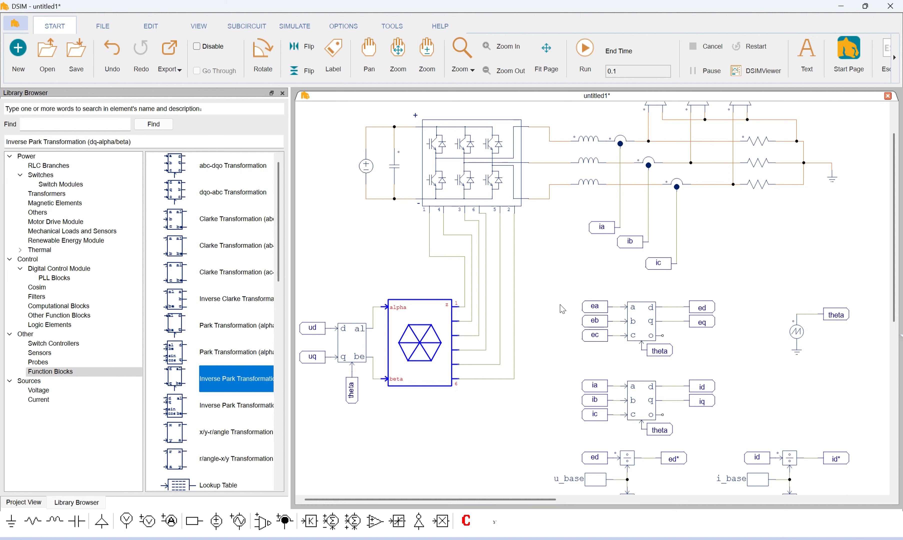
# Review the symbolic gain and time constant parameters of the upper outer-loop and inner-loop PI controllers
pyautogui.moveTo(550, 271); pyautogui.dragTo(464, 194)
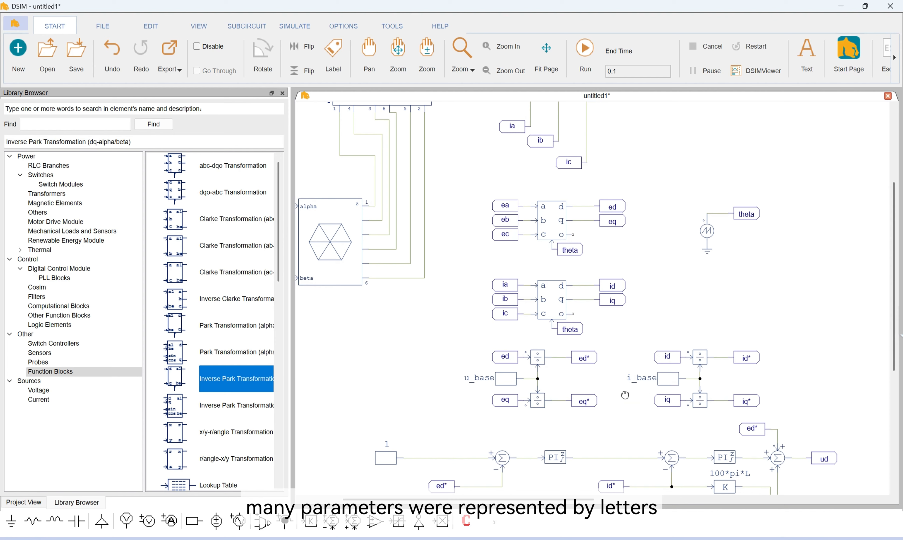
pyautogui.scroll(-3, 624, 395)
pyautogui.doubleClick(557, 394)
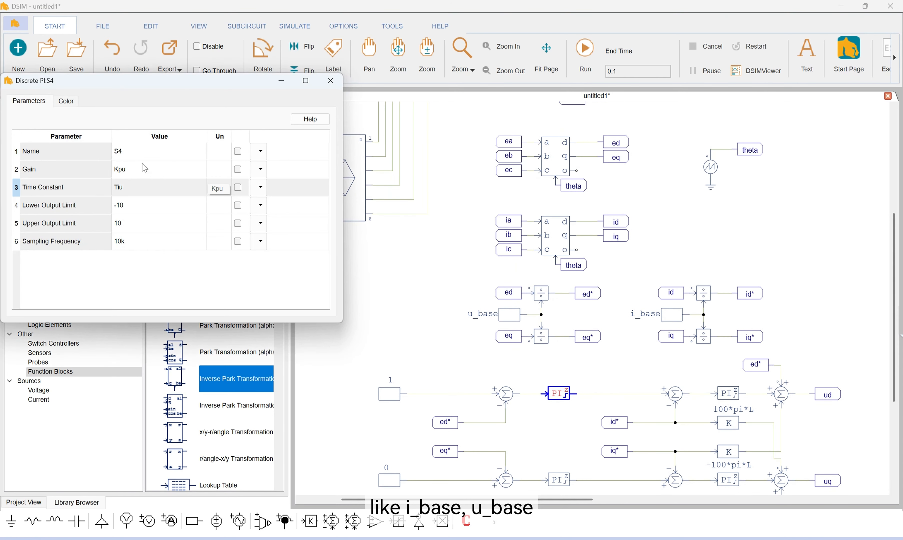
pyautogui.click(332, 81)
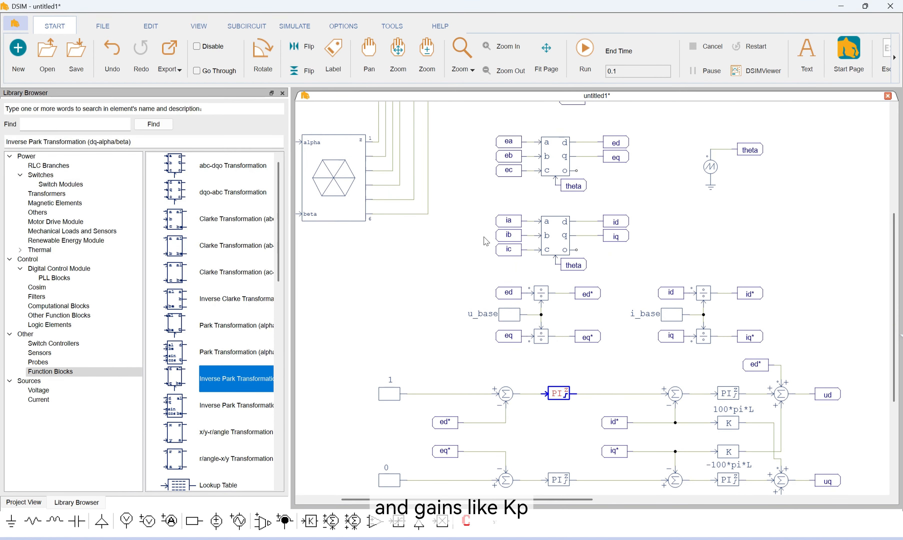
pyautogui.doubleClick(729, 393)
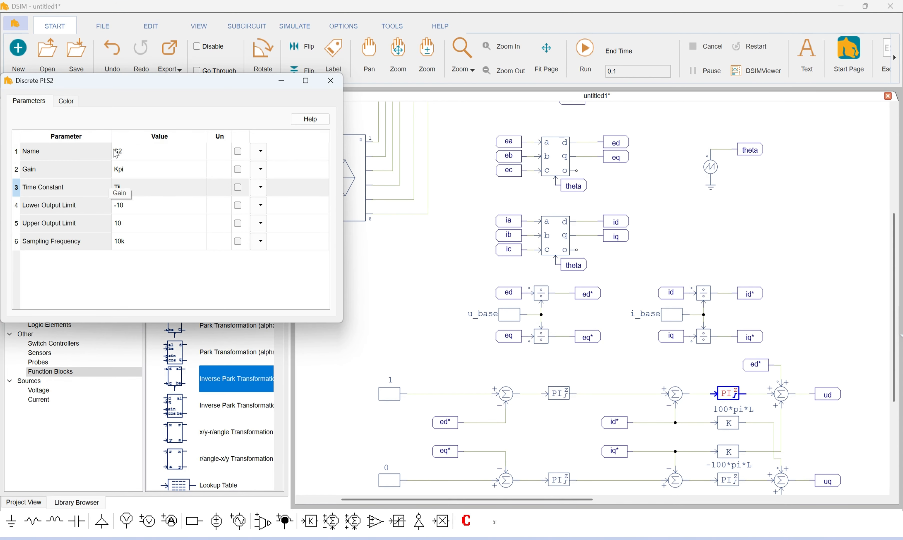
pyautogui.click(330, 80)
# Set the DC voltage source's amplitude to the variable Udc
pyautogui.click(462, 140)
pyautogui.moveTo(463, 140); pyautogui.dragTo(551, 357)
pyautogui.doubleClick(360, 215)
pyautogui.click(150, 170)
pyautogui.write('U')
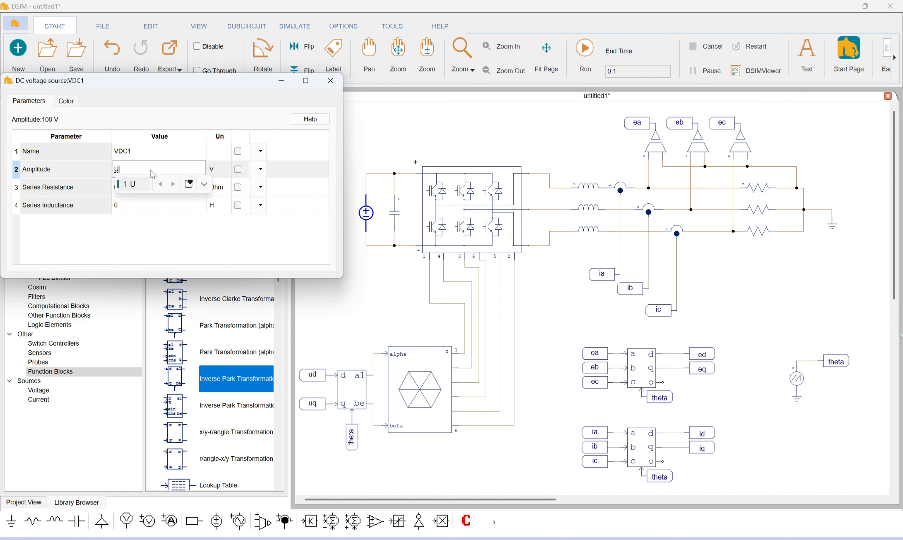
pyautogui.write('dc')
pyautogui.press('Return')
pyautogui.click(331, 80)
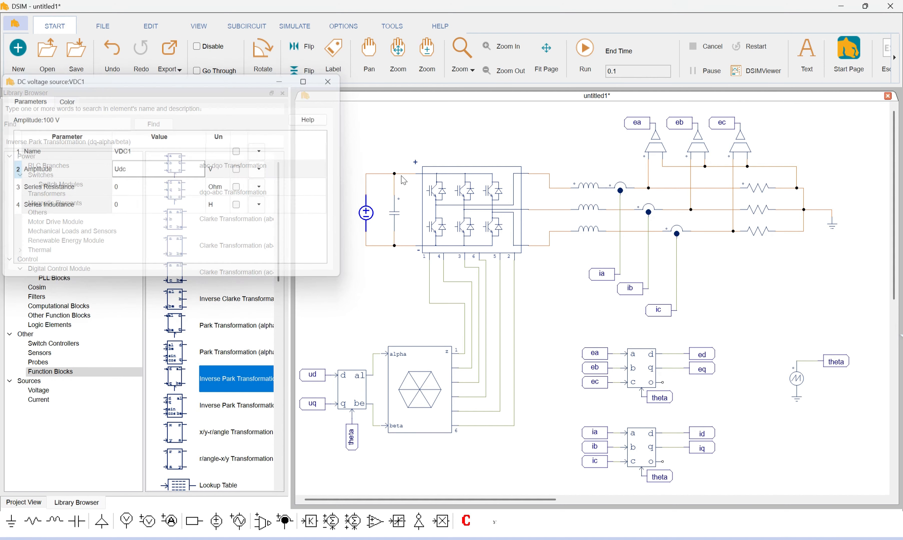
# Set the DC-link capacitor's capacitance to the variable C
pyautogui.doubleClick(395, 213)
pyautogui.click(139, 170)
pyautogui.write('C')
pyautogui.press('Return')
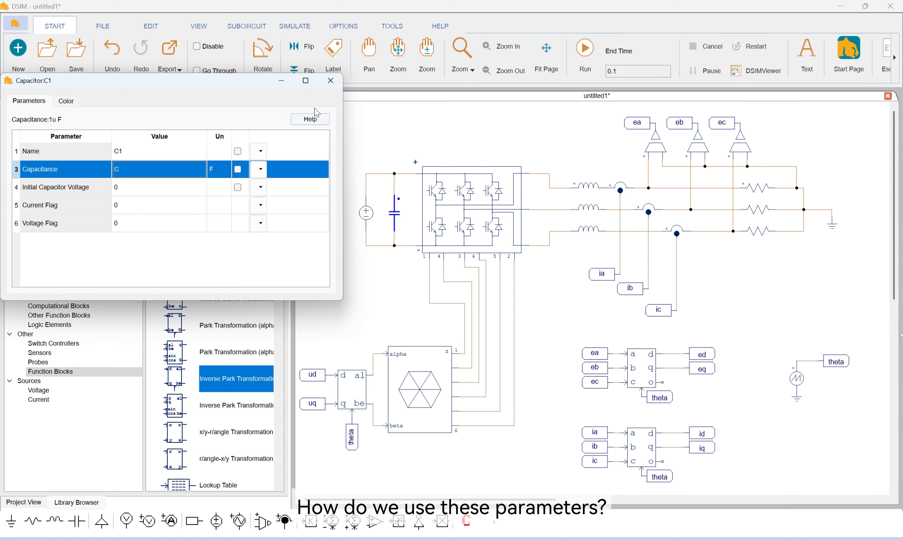
pyautogui.click(330, 80)
# Set the three-phase inductor branch's inductance to the variable L
pyautogui.doubleClick(597, 207)
pyautogui.click(130, 171)
pyautogui.write('L')
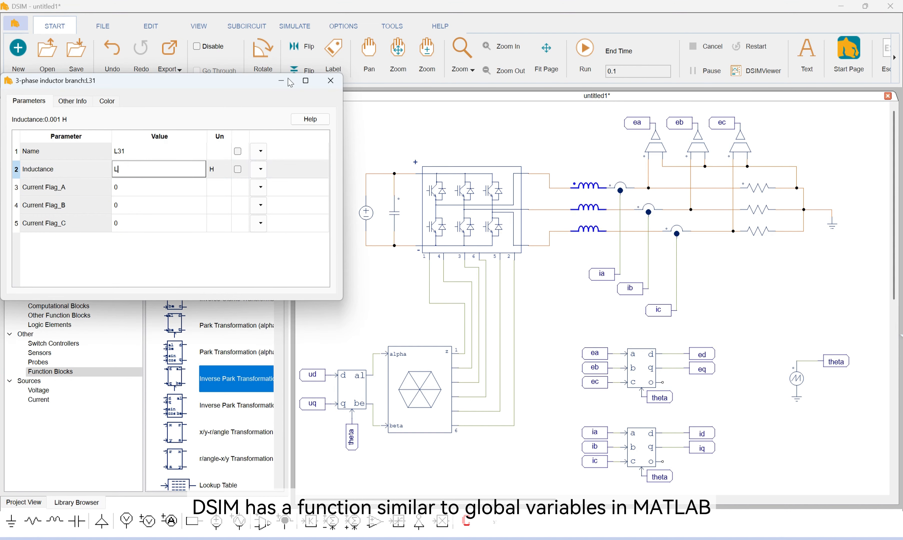
pyautogui.press('Return')
pyautogui.click(331, 81)
# Set the three-phase load resistor branch's resistance to the variable R
pyautogui.doubleClick(758, 210)
pyautogui.click(161, 169)
pyautogui.write('R')
pyautogui.press('Return')
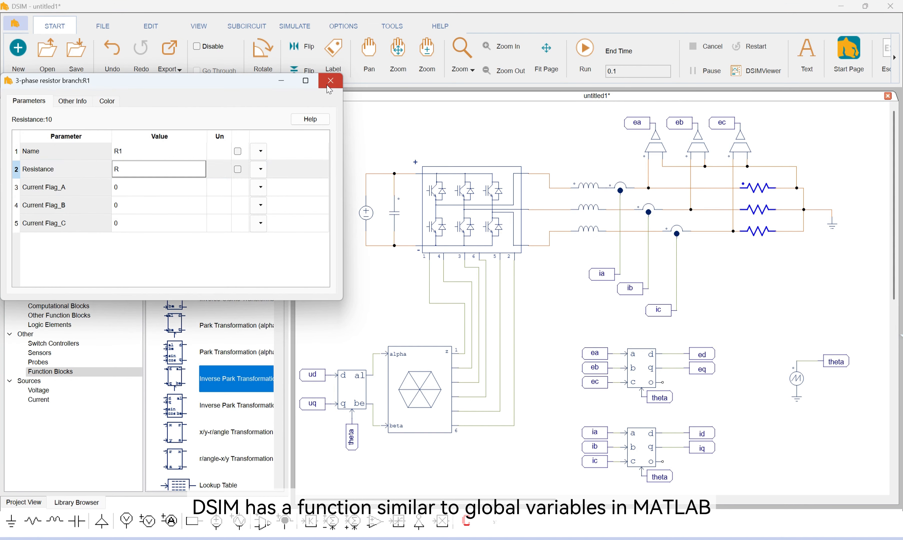
pyautogui.click(330, 81)
# Place a Parameter File element above the inverter bridge and open it for editing
pyautogui.click(55, 336)
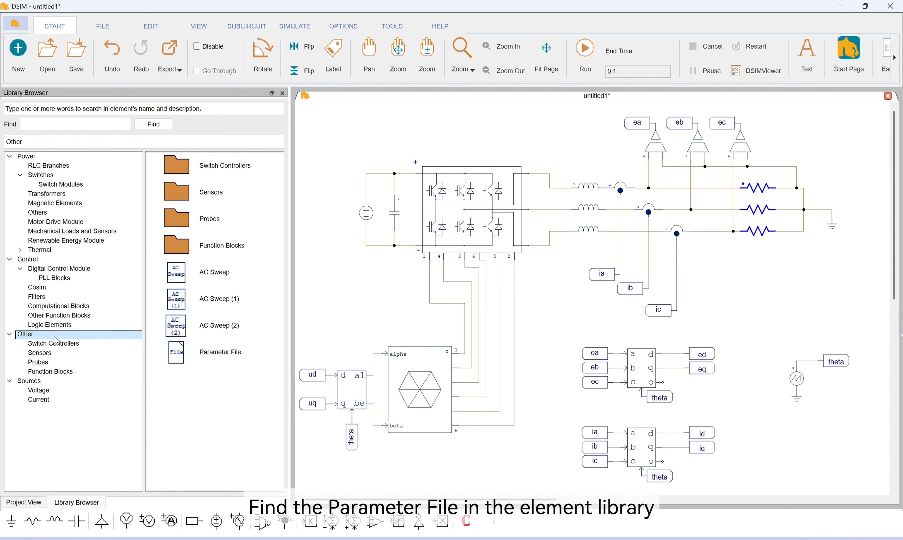
pyautogui.moveTo(182, 354); pyautogui.dragTo(454, 133)
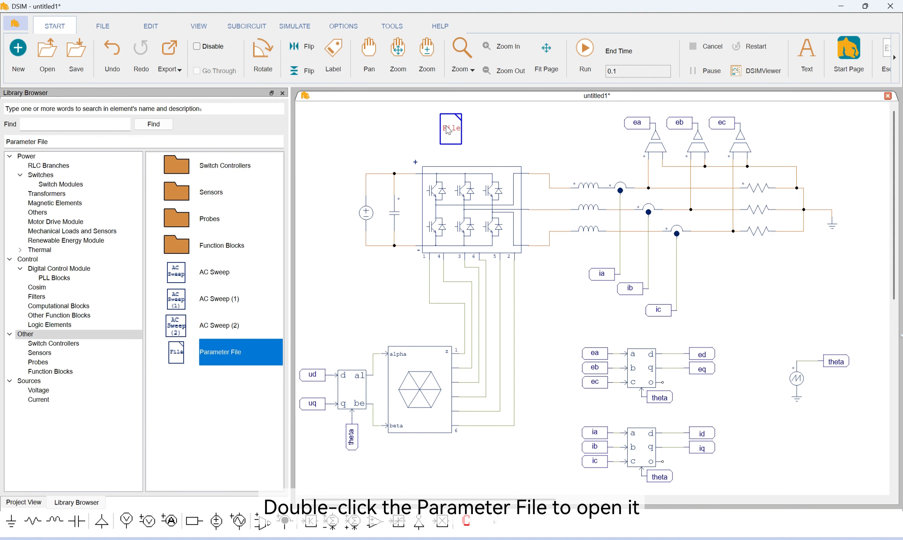
pyautogui.doubleClick(448, 131)
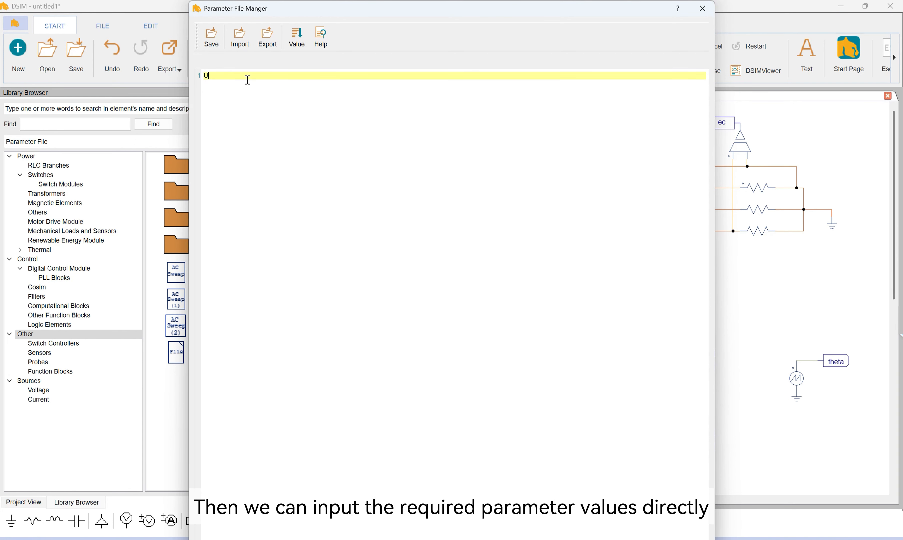
# Define Udc=1000, C=2.2e-4 and L=3.3e-3 as the first three lines of the parameter file
pyautogui.write('Udc=1000;')
pyautogui.press('Return')
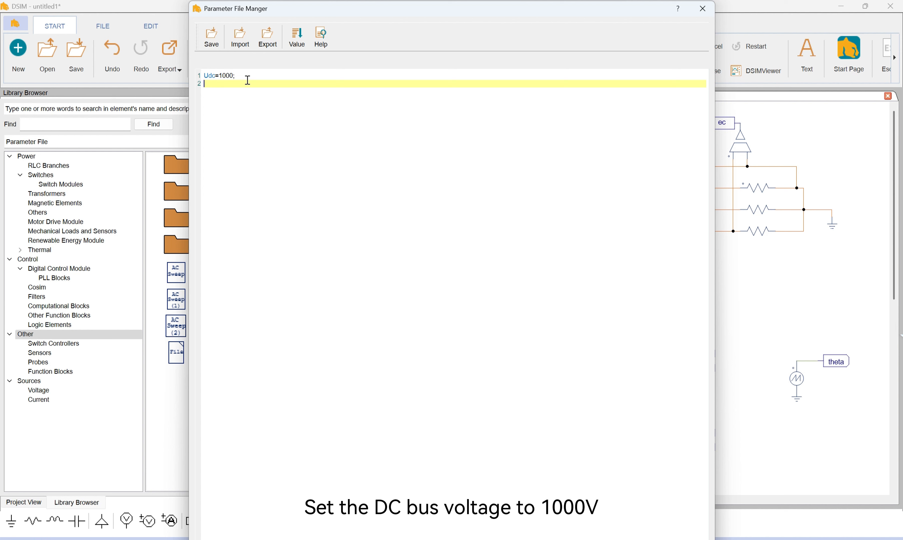
pyautogui.write('C=2.2e')
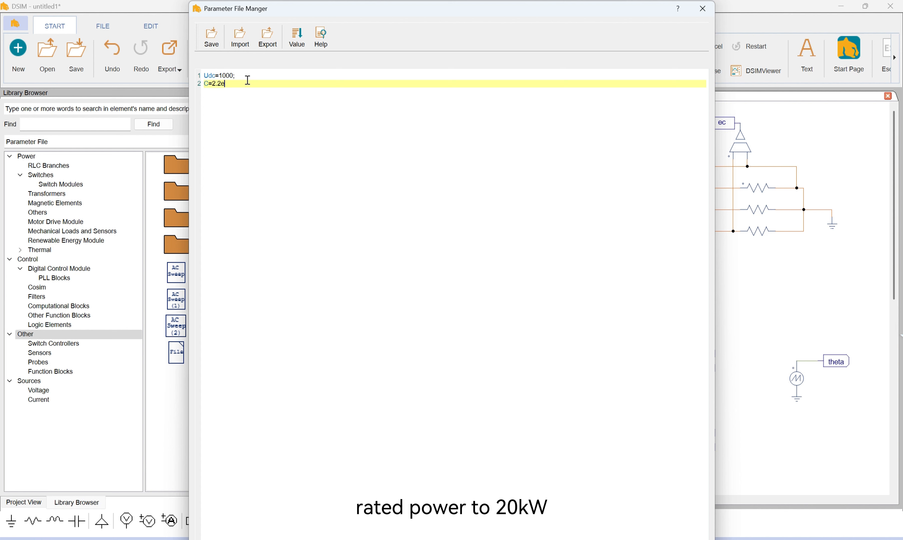
pyautogui.write('-4;')
pyautogui.press('Return')
pyautogui.write('L=')
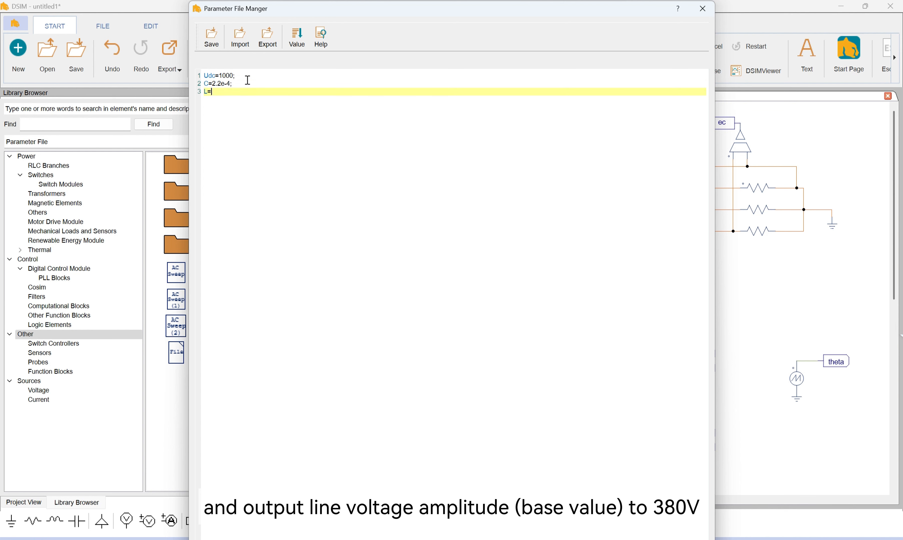
pyautogui.write('3.3e-3;')
pyautogui.press('Return')
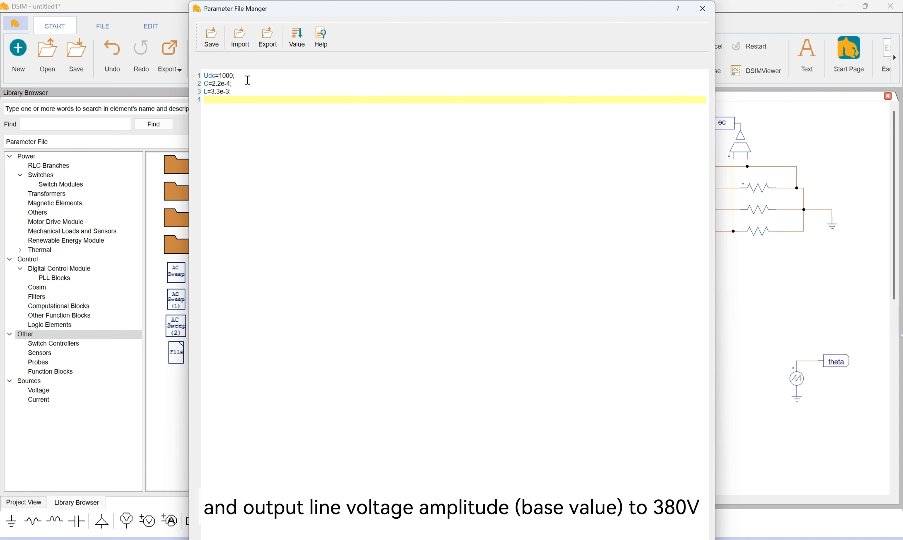
# Define the load resistance as R=14.5/2 and the rated power as S=20e3 in the parameter file
pyautogui.write('R=')
pyautogui.write('145.')
pyautogui.write('/2')
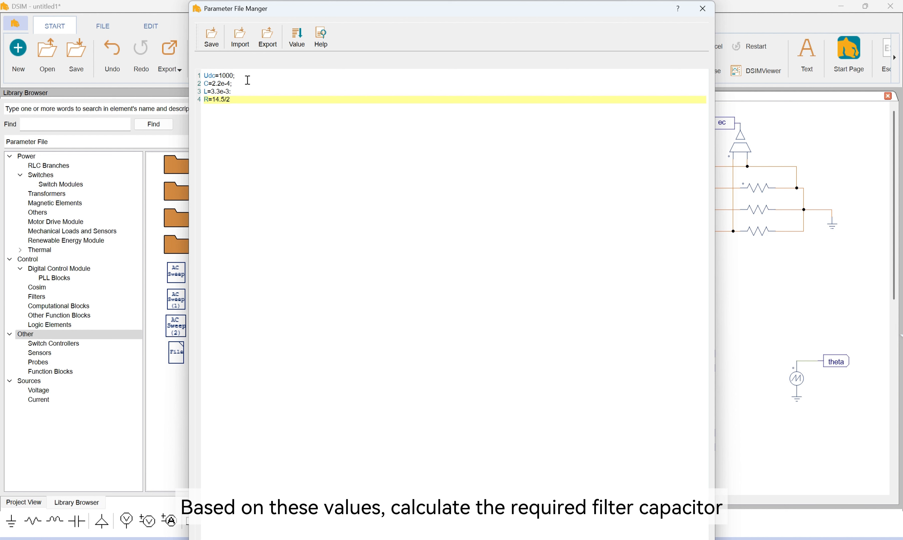
pyautogui.write(';')
pyautogui.press('Return')
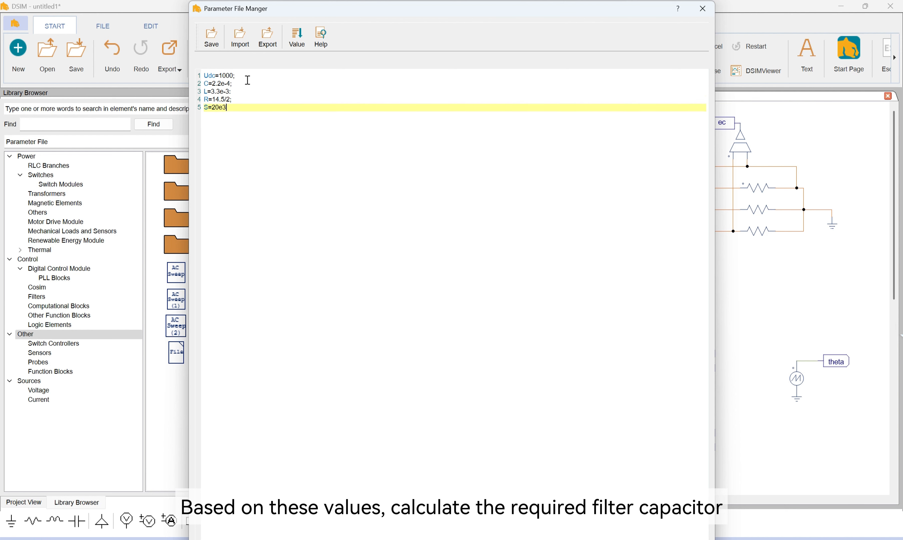
pyautogui.write('S=20e3;')
pyautogui.press('Return')
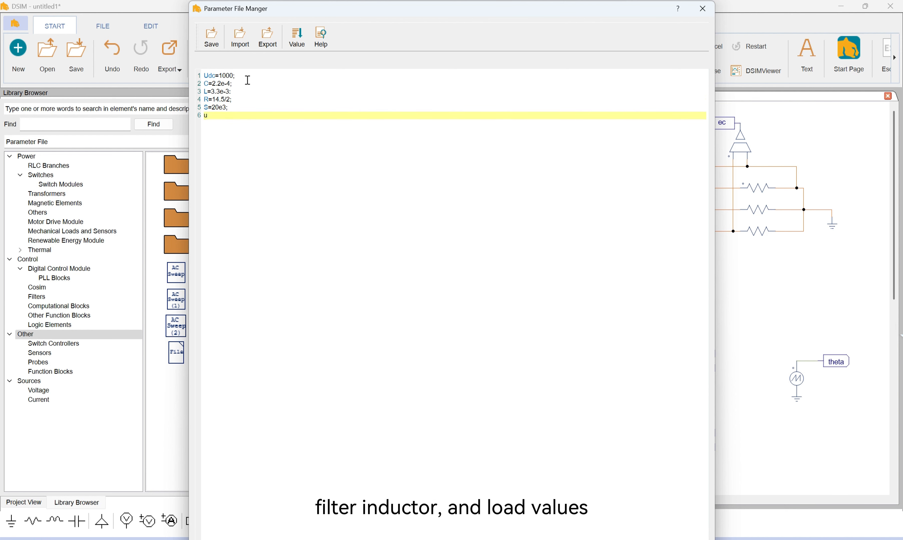
# Define the base values u_base=380 and i_base=S/sqrt(3)/u_base, followed by a blank line
pyautogui.write('u_base=380;')
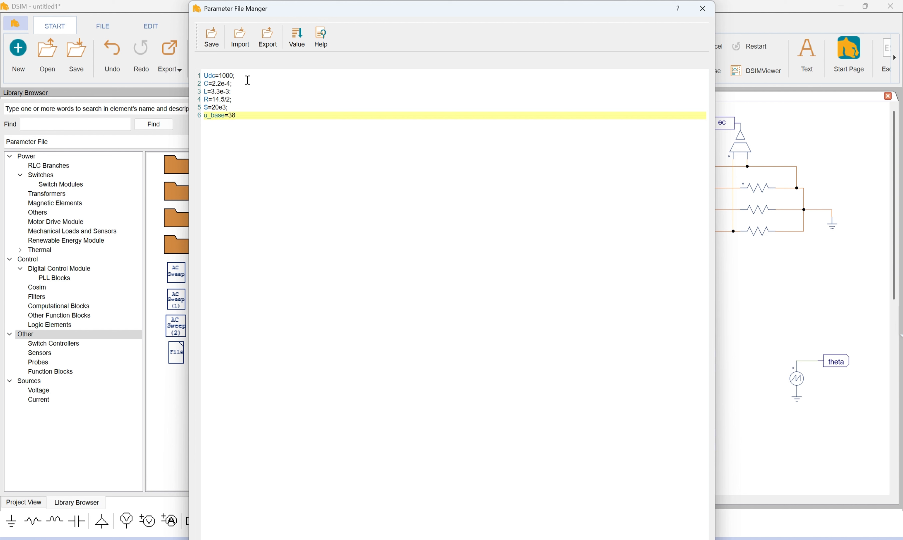
pyautogui.press('Return')
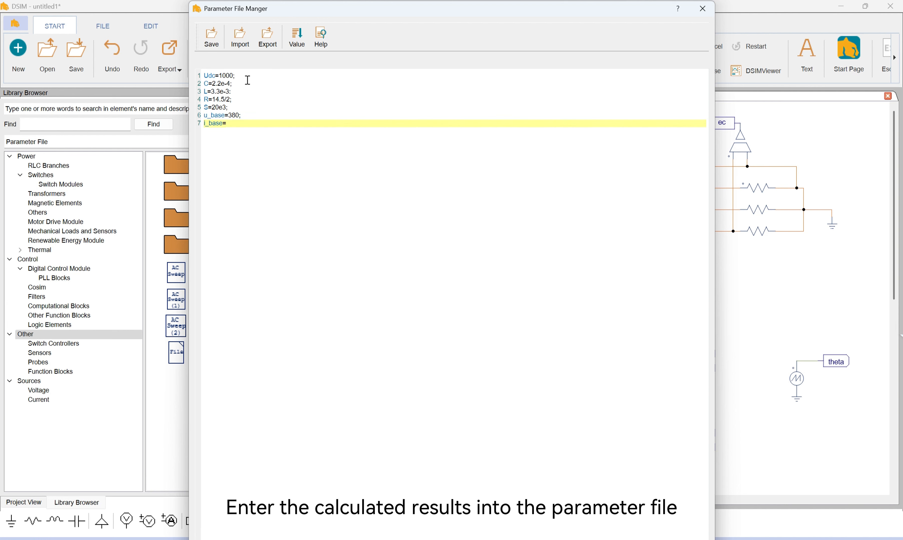
pyautogui.write('i_base=S/sqrt')
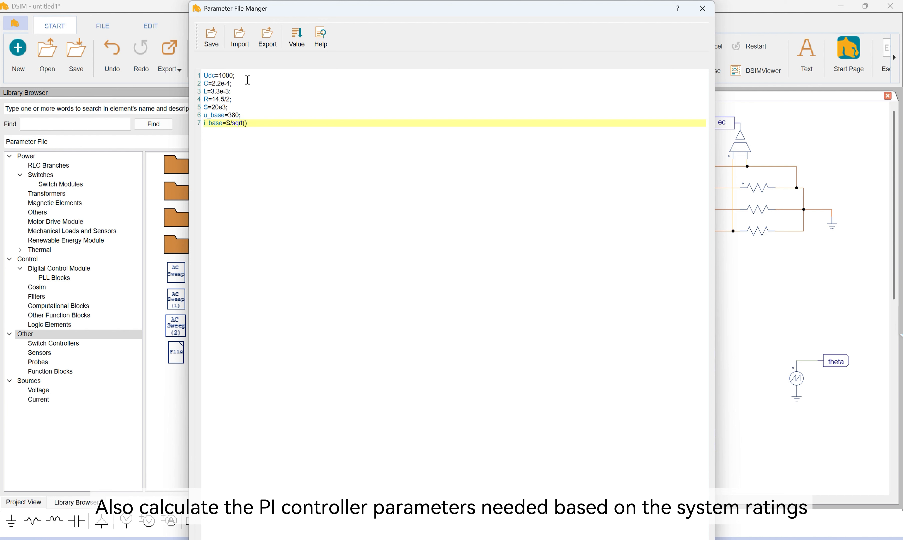
pyautogui.write('(3)/u_base;')
pyautogui.press('Return')
pyautogui.press('Return')
# Define the current-loop PI parameters Kpi=1 and Tii=0.001 in the parameter file
pyautogui.write('Kpi=1')
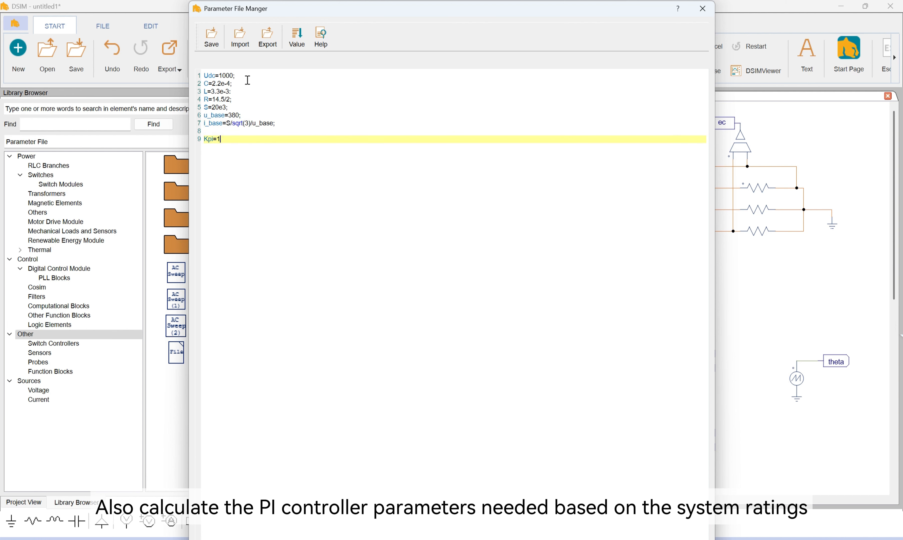
pyautogui.write(';')
pyautogui.press('Return')
pyautogui.write('Tii=0.001')
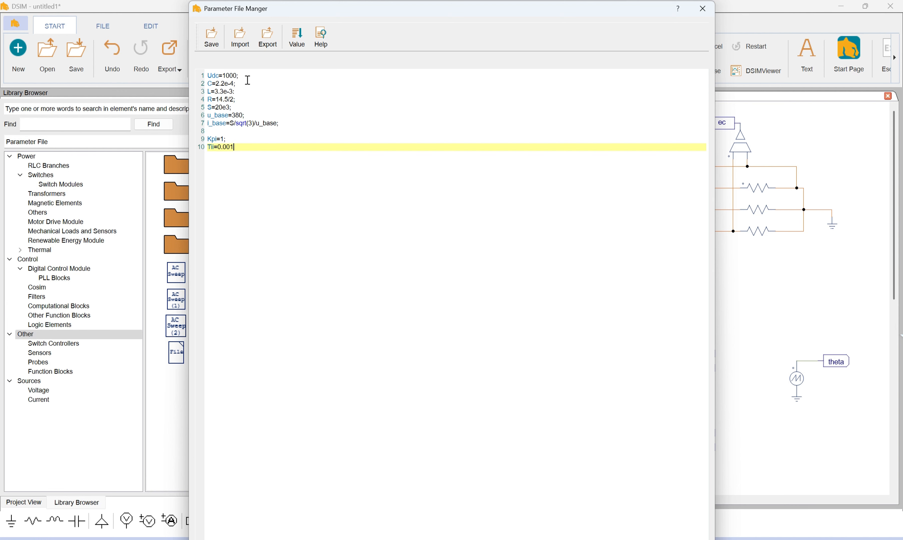
pyautogui.write(';')
pyautogui.press('Return')
# Define the voltage-loop PI parameters Kpu=0.8 and Tiu=0.05, and close the parameter file
pyautogui.write('Kpu=0.8;')
pyautogui.press('Return')
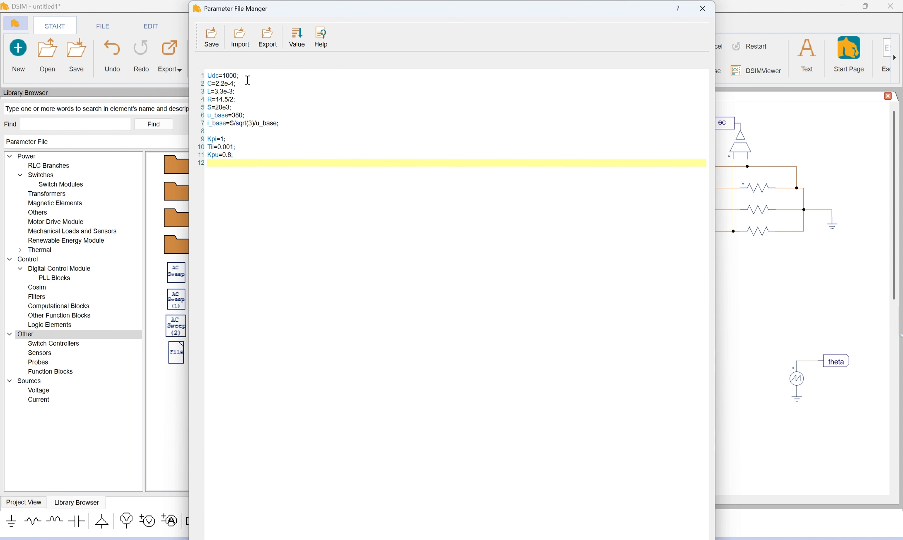
pyautogui.write('Tiu=0.05;')
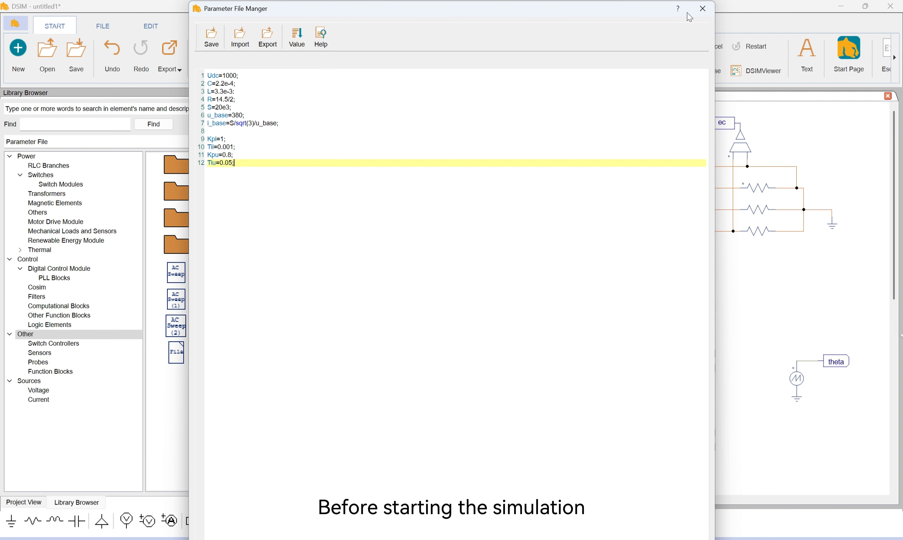
pyautogui.click(702, 9)
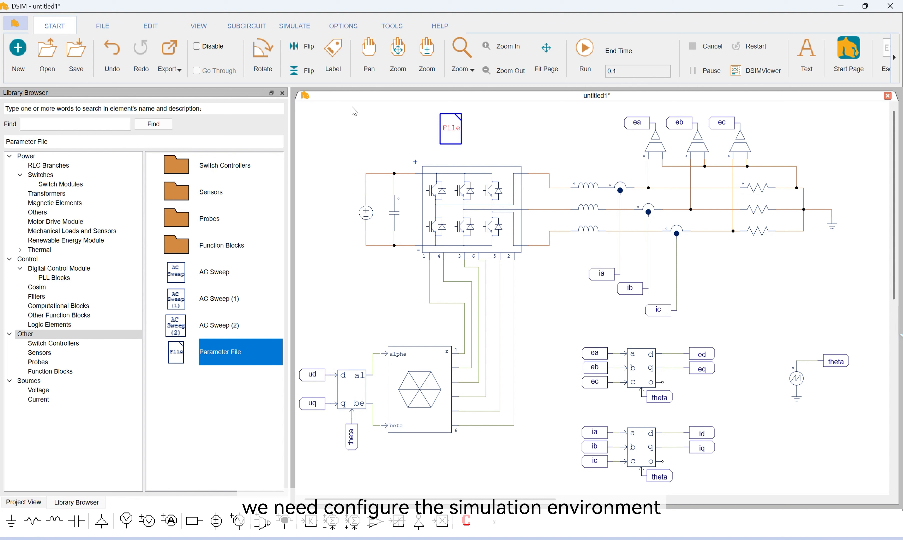
# Place a Simulation Control block beside the parameter file and select the DSED solver in its settings
pyautogui.click(294, 27)
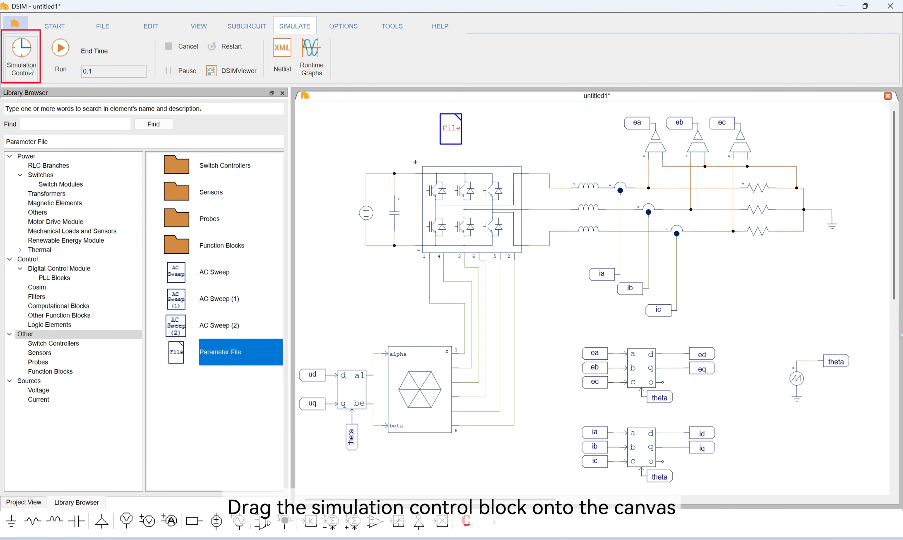
pyautogui.moveTo(16, 39); pyautogui.dragTo(514, 135)
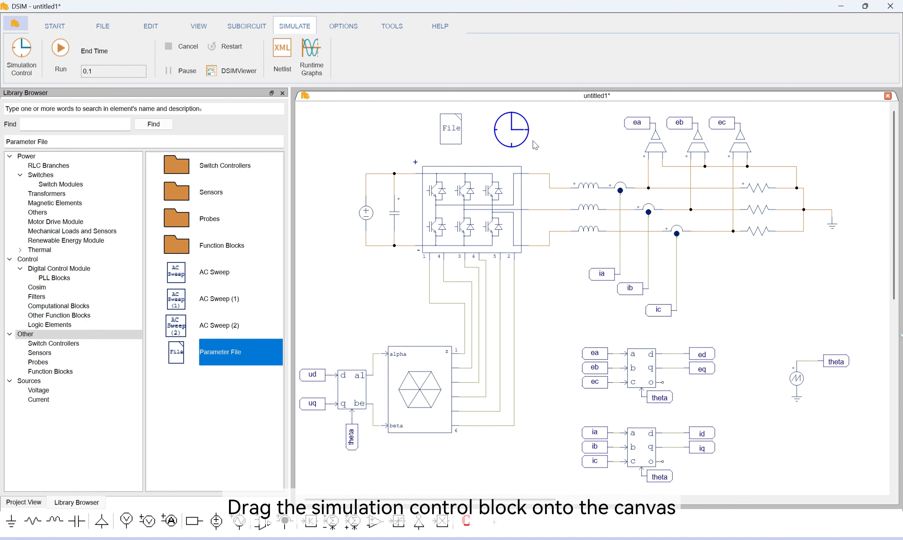
pyautogui.doubleClick(507, 133)
pyautogui.click(151, 169)
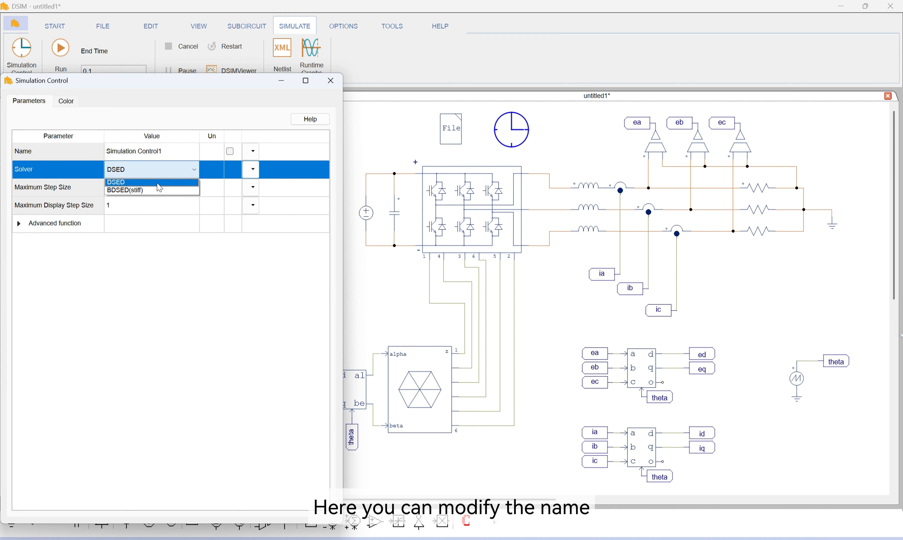
pyautogui.click(122, 176)
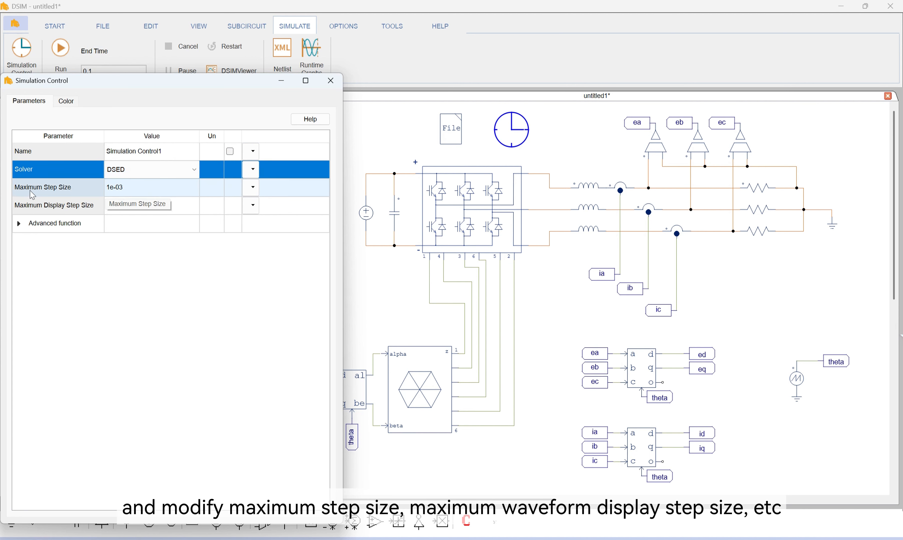
pyautogui.click(19, 223)
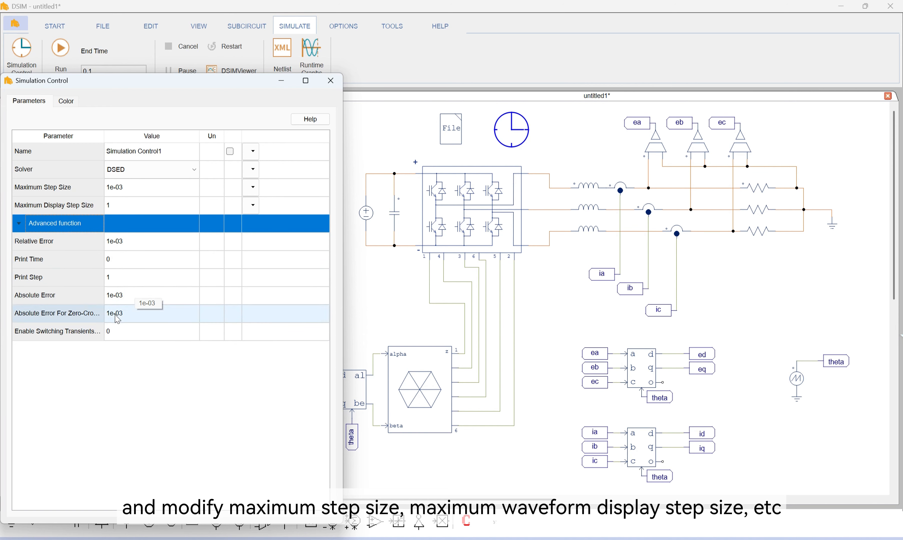
pyautogui.click(330, 81)
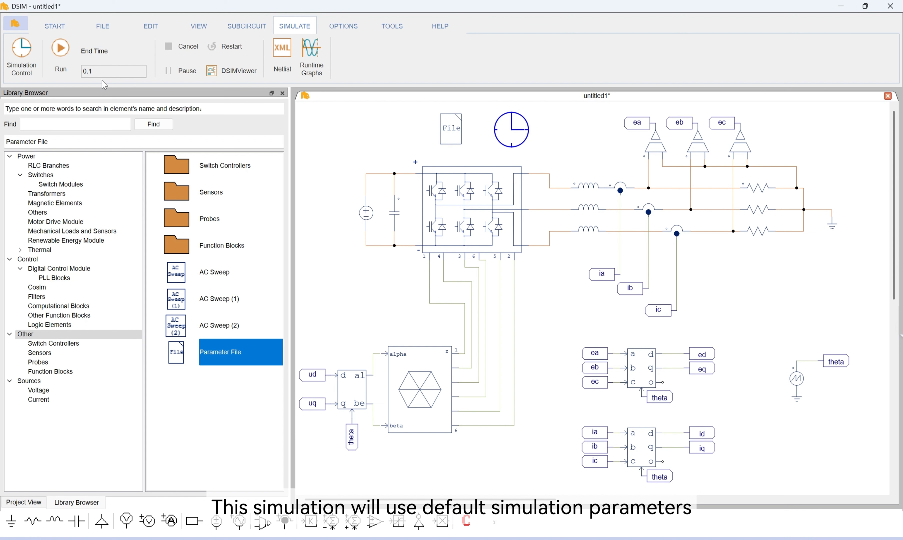
# Set the simulation end time to 1
pyautogui.moveTo(108, 73); pyautogui.dragTo(74, 74)
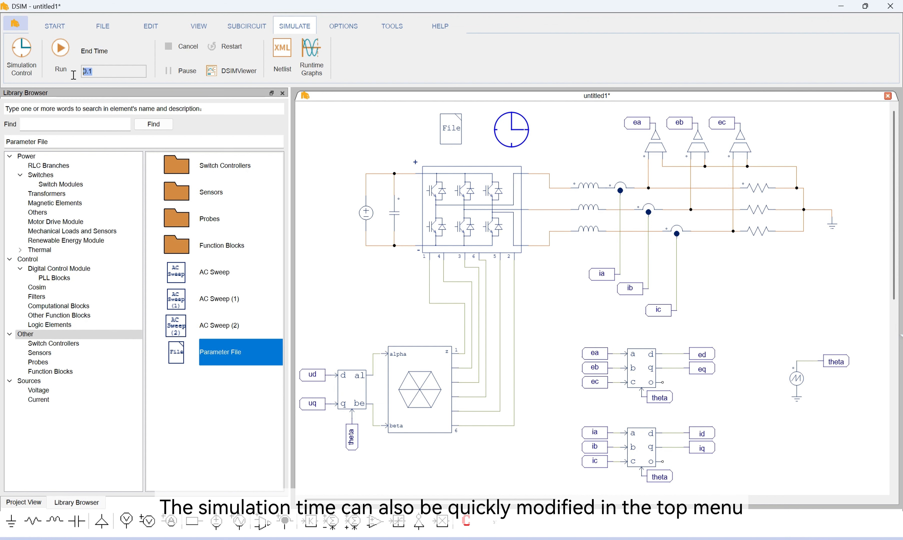
pyautogui.write('1')
pyautogui.click(555, 155)
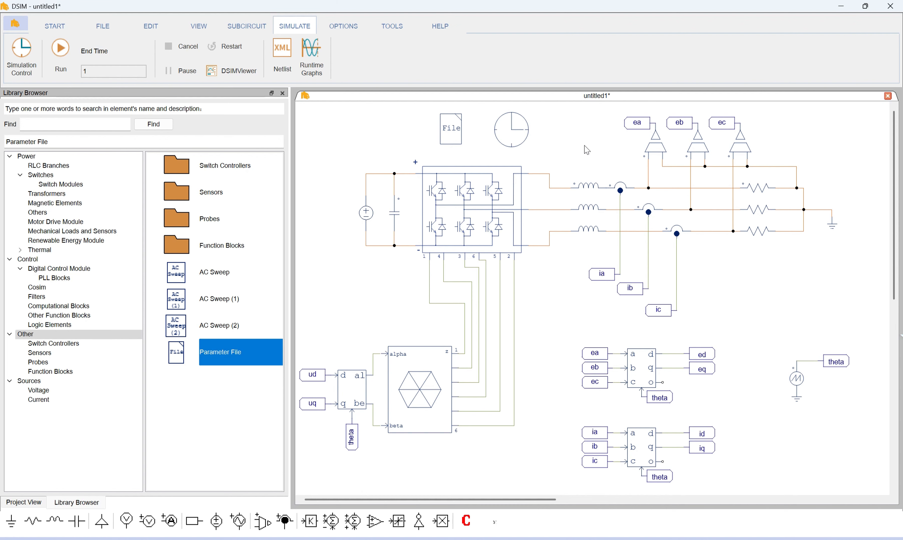
# Attach voltage probes to the ea and ia signals, rotating the ia probe to sit beside its label
pyautogui.moveTo(586, 147); pyautogui.dragTo(473, 160)
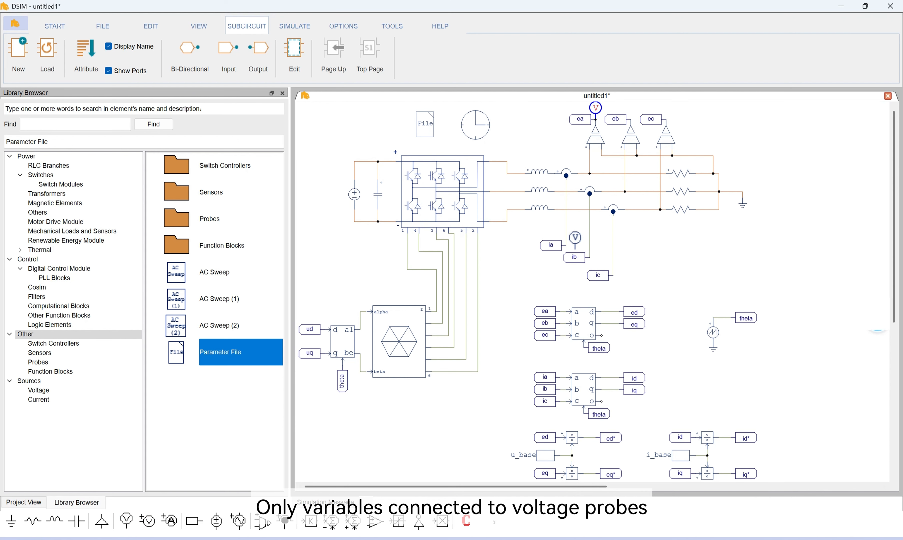
pyautogui.rightClick(568, 235)
pyautogui.click(577, 246)
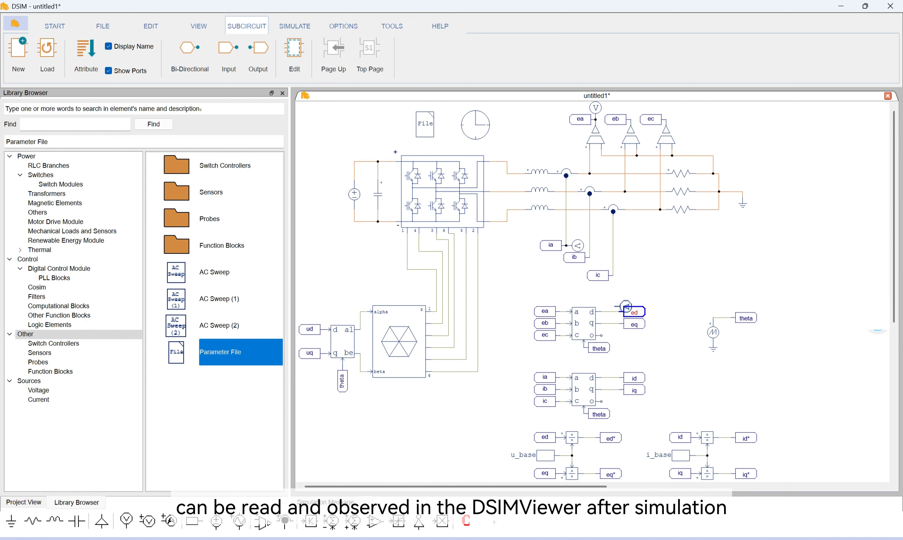
# Attach voltage probes to the ed*, eq*, id* and iq* outputs of the per-unit divider blocks
pyautogui.scroll(-2, 605, 372)
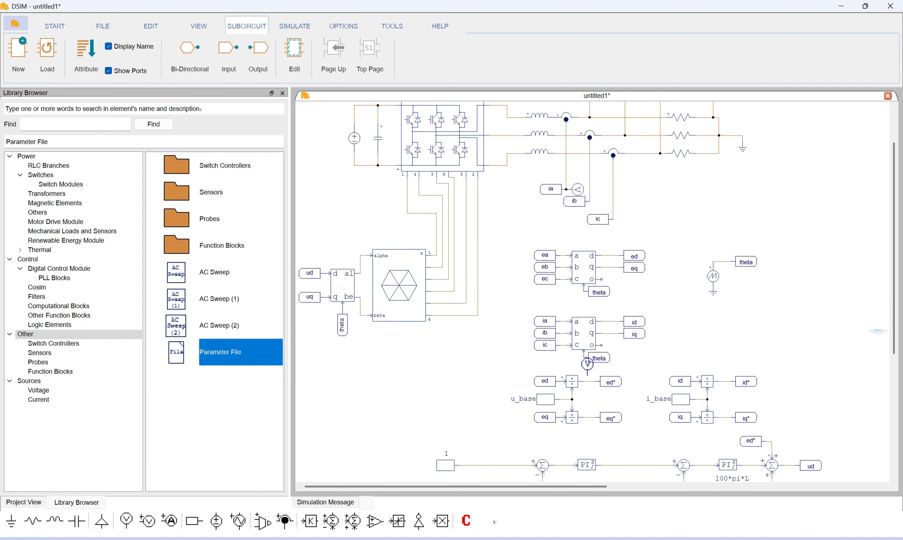
pyautogui.click(589, 369)
pyautogui.click(589, 406)
pyautogui.click(725, 369)
pyautogui.click(725, 405)
# Place six voltage probes around the control loops, near both references, both outer PI outputs, and the ud and uq outputs
pyautogui.scroll(-3, 535, 372)
pyautogui.click(478, 278)
pyautogui.click(478, 386)
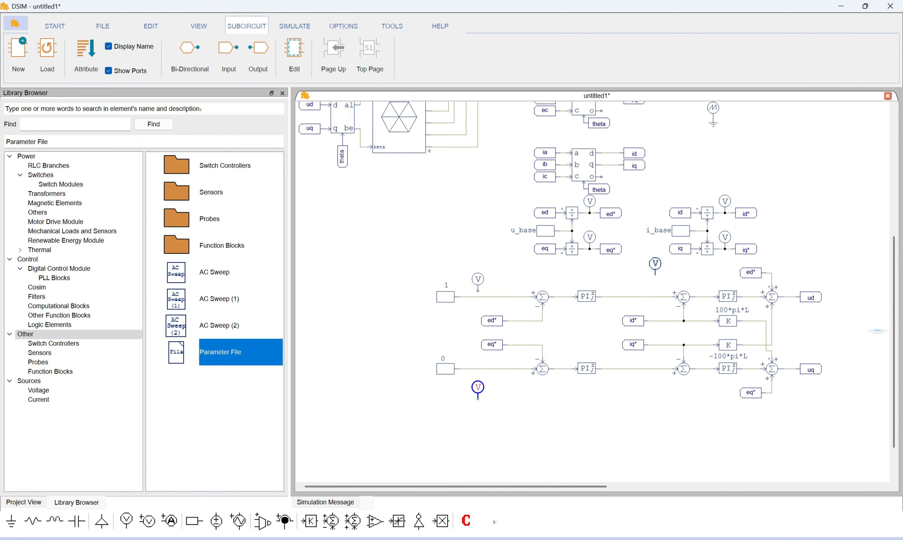
pyautogui.click(613, 279)
pyautogui.click(619, 381)
pyautogui.click(790, 281)
pyautogui.click(795, 381)
pyautogui.press('Escape')
# Move the three d-axis voltage probes down onto the reference, outer PI output and ud wires
pyautogui.moveTo(478, 279); pyautogui.dragTo(478, 285)
pyautogui.moveTo(613, 279); pyautogui.dragTo(613, 286)
pyautogui.moveTo(791, 279); pyautogui.dragTo(791, 285)
# Flip the three voltage probes below the q-axis control loop vertically so their terminals point up
pyautogui.click(478, 388)
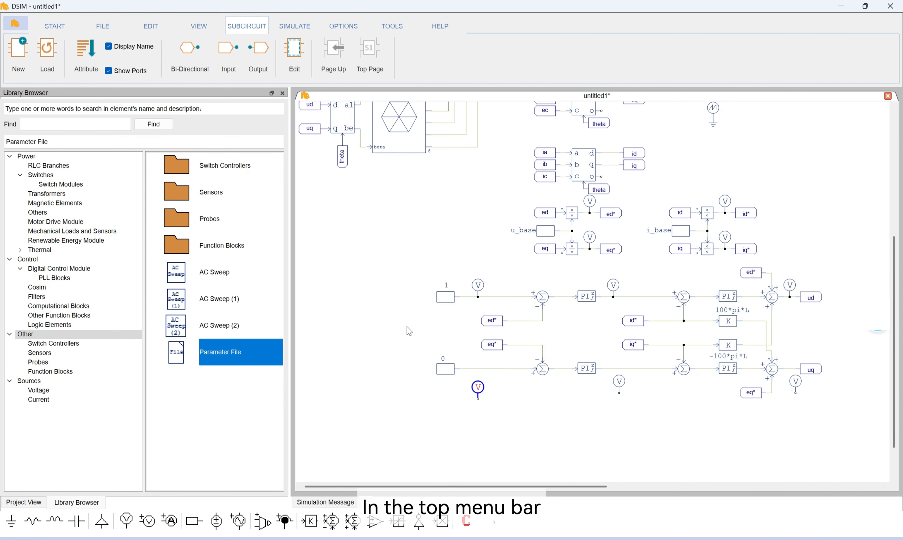
pyautogui.click(146, 27)
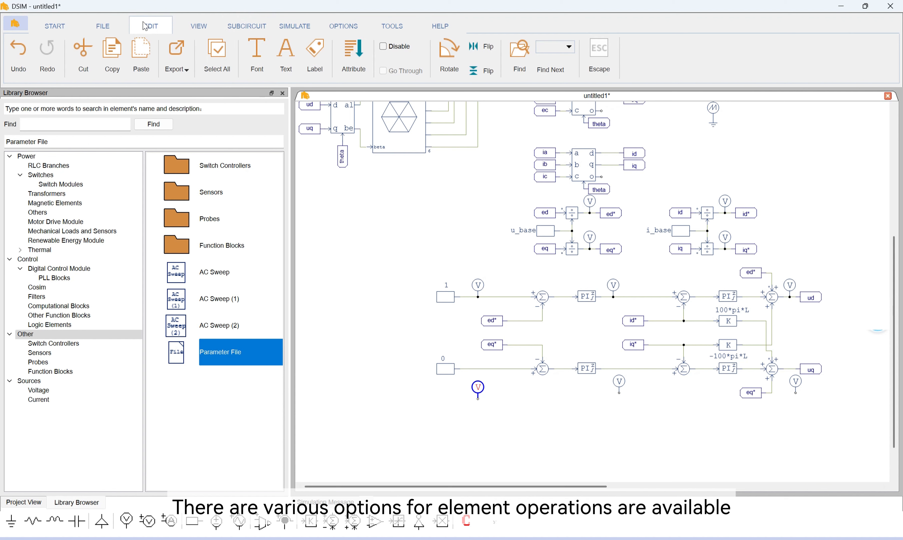
pyautogui.click(55, 26)
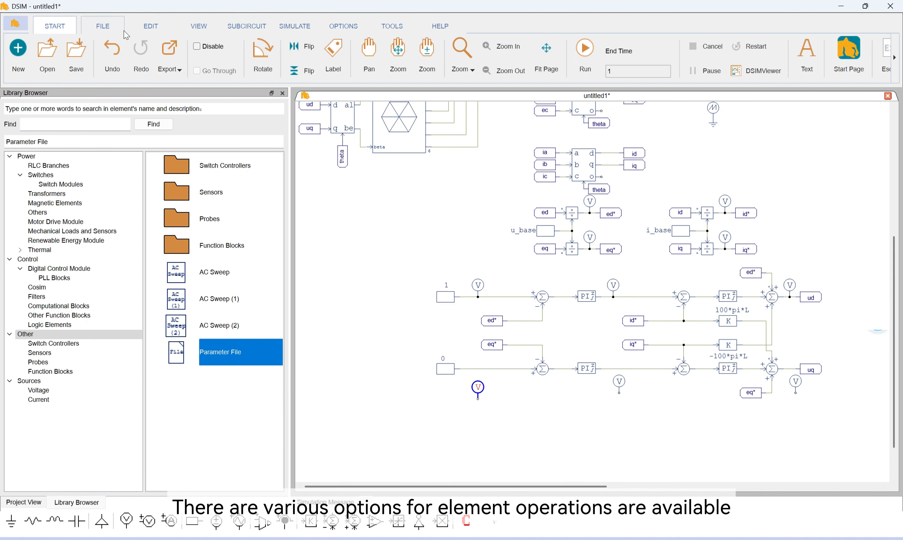
pyautogui.click(304, 70)
pyautogui.click(623, 385)
pyautogui.keyDown('ctrl'); pyautogui.click(800, 386); pyautogui.keyUp('ctrl')
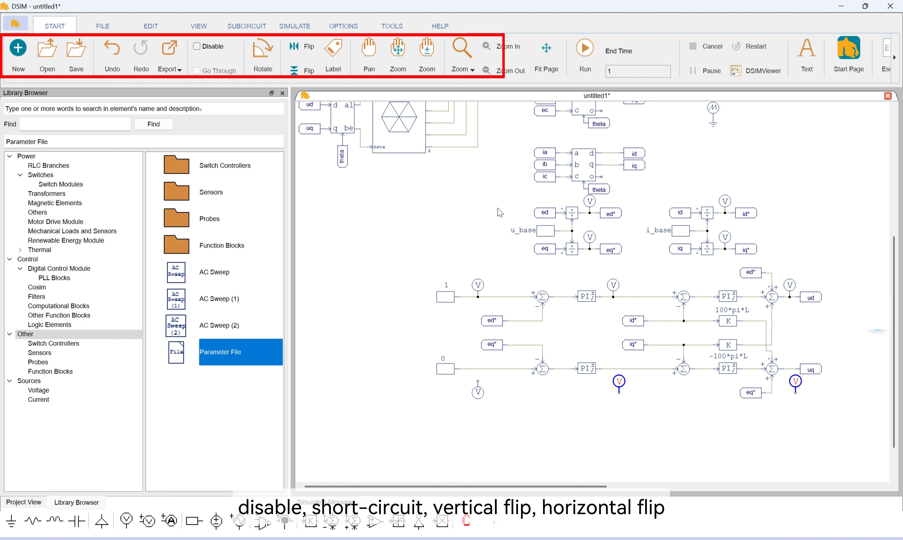
pyautogui.click(304, 70)
pyautogui.click(499, 427)
# Move the three flipped voltage probes up onto the q-axis reference, outer PI output and uq wires
pyautogui.moveTo(480, 400); pyautogui.dragTo(482, 389)
pyautogui.moveTo(624, 393); pyautogui.dragTo(624, 386)
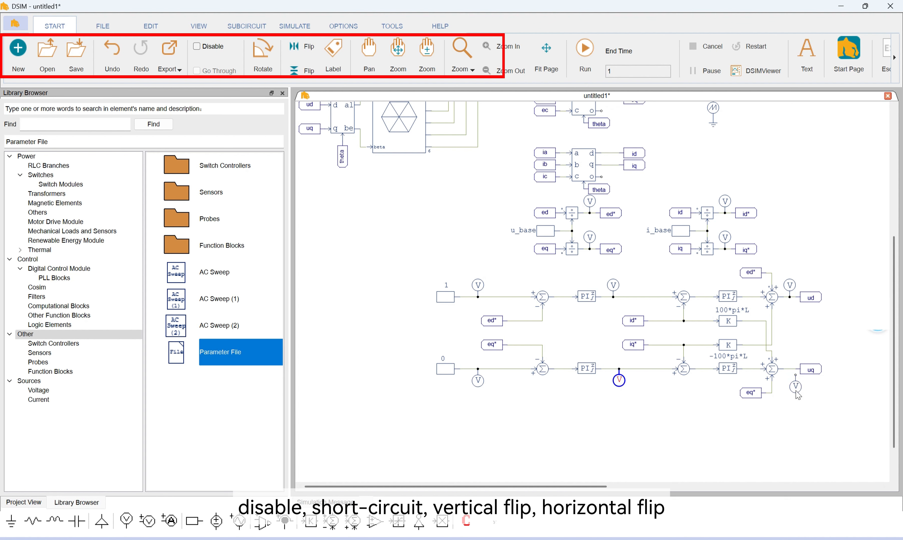
pyautogui.moveTo(798, 394); pyautogui.dragTo(794, 385)
pyautogui.click(811, 408)
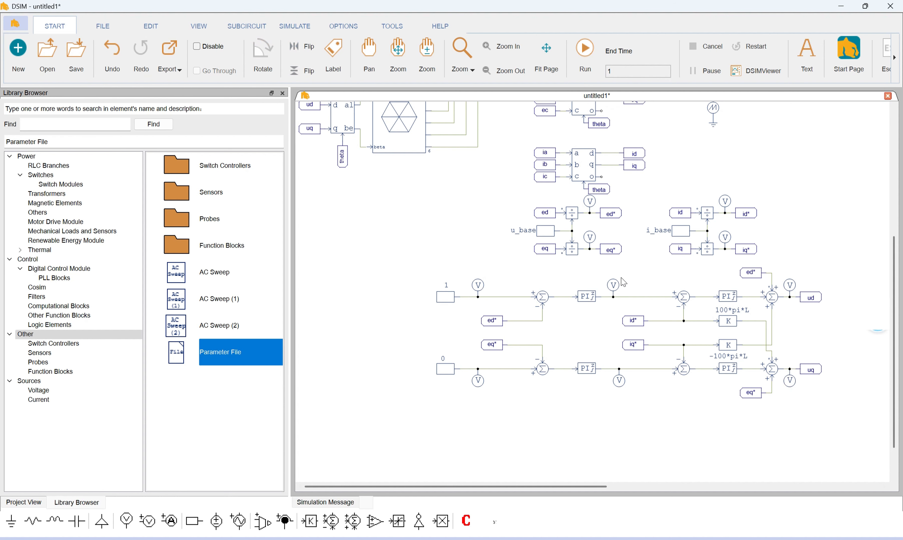
# Name the voltage probe on the ea label ea and the probe on the ia label ia
pyautogui.scroll(5, 624, 282)
pyautogui.doubleClick(595, 108)
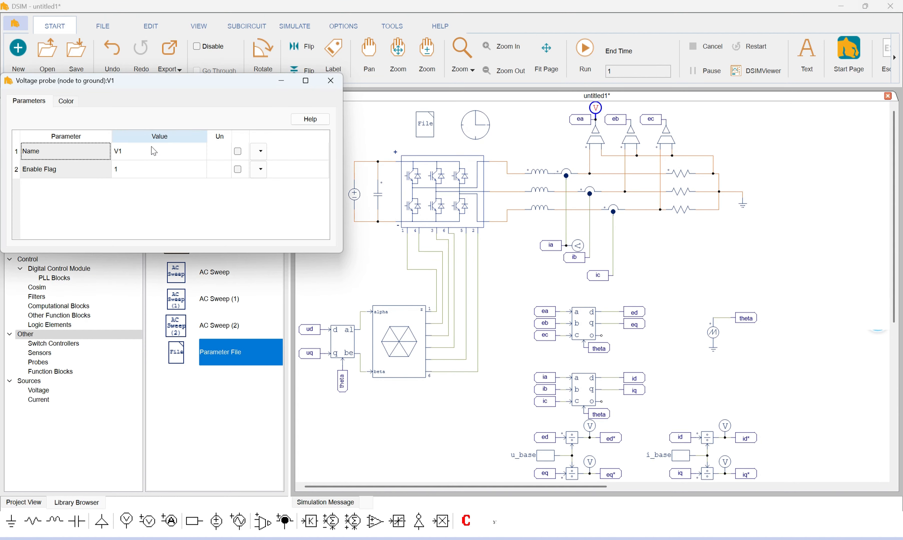
pyautogui.click(148, 154)
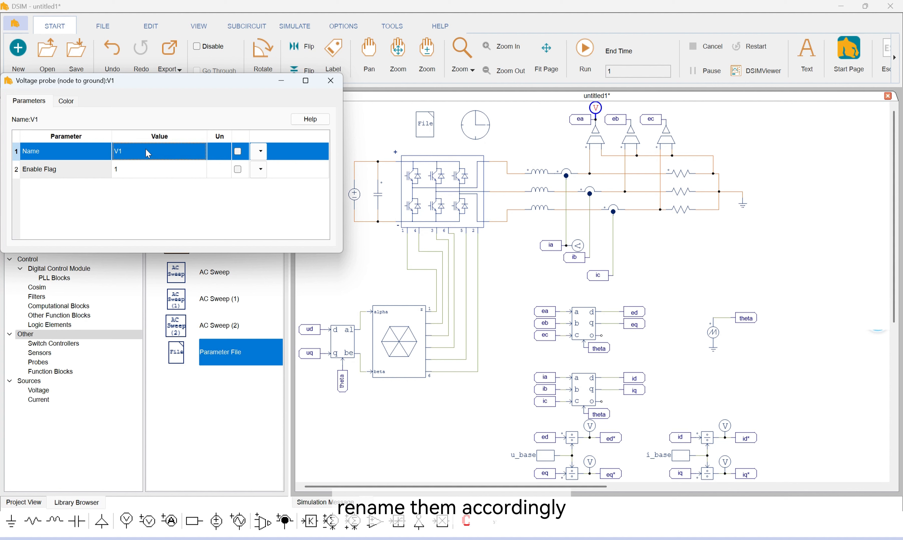
pyautogui.write('ea')
pyautogui.click(331, 80)
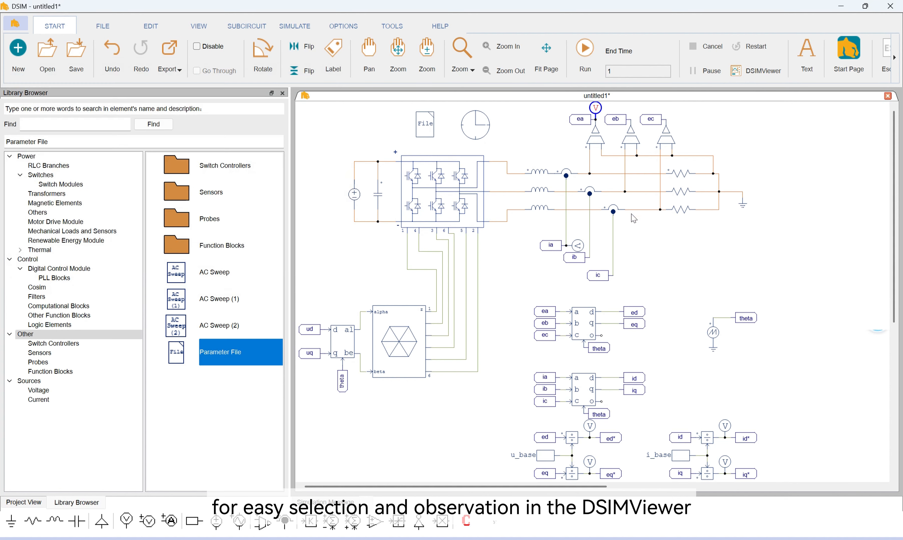
pyautogui.doubleClick(579, 248)
pyautogui.click(181, 152)
pyautogui.write('ia')
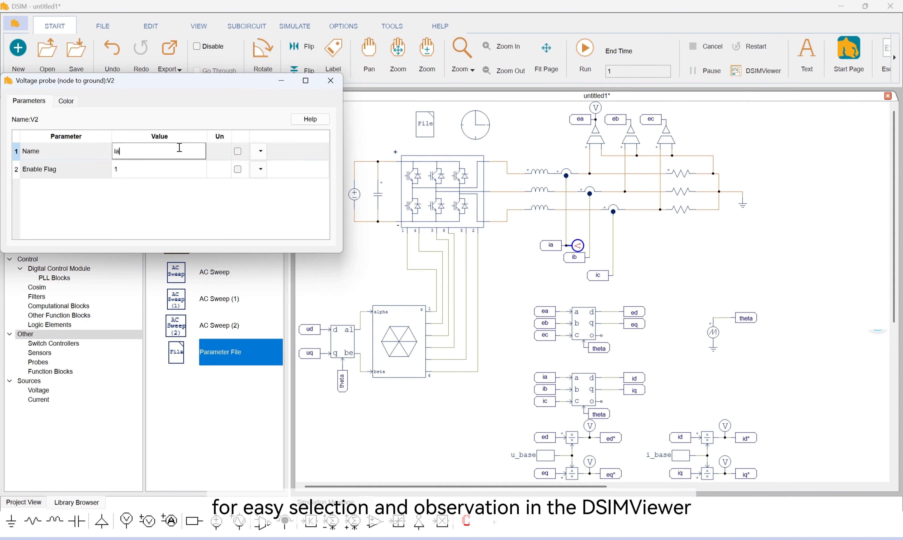
pyautogui.click(331, 80)
# Name the two voltage probes on the u_base divider outputs ed* and eq*
pyautogui.scroll(-3, 510, 264)
pyautogui.doubleClick(589, 258)
pyautogui.click(159, 158)
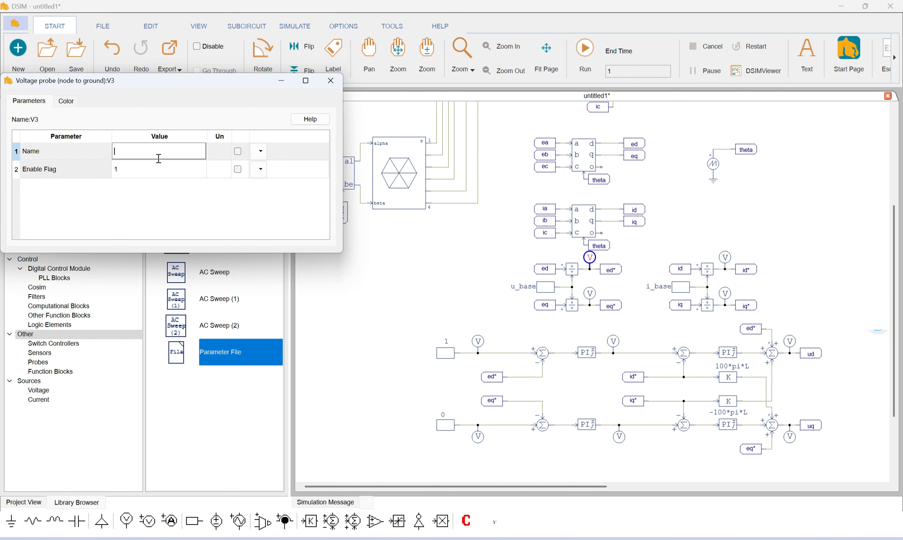
pyautogui.click(330, 80)
pyautogui.doubleClick(589, 294)
pyautogui.click(146, 148)
pyautogui.write('ed*')
pyautogui.click(331, 81)
# Name the two voltage probes on the i_base divider outputs id* and iq*, reusing the copied name text
pyautogui.doubleClick(725, 258)
pyautogui.click(142, 153)
pyautogui.write('ed*')
pyautogui.hotkey('ctrl', 'a')
pyautogui.hotkey('ctrl', 'c')
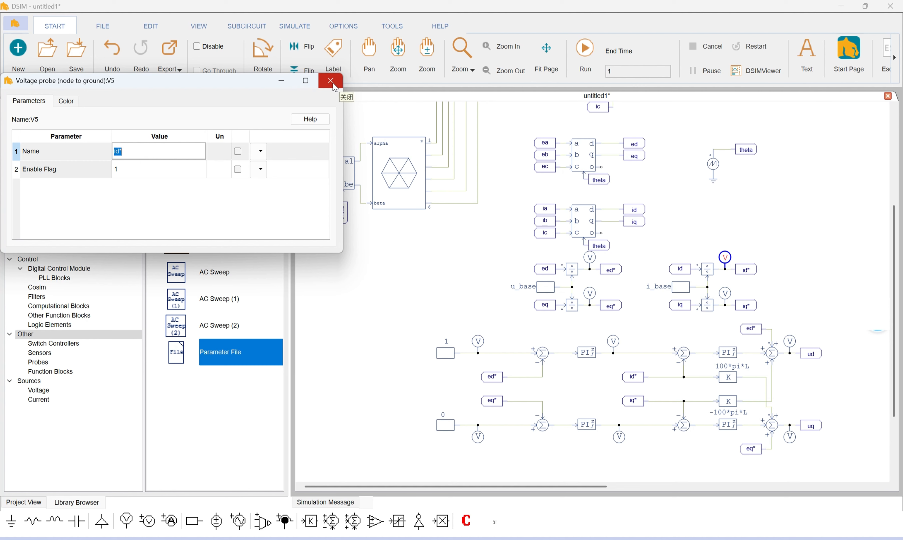
pyautogui.click(332, 82)
pyautogui.doubleClick(725, 293)
pyautogui.click(151, 156)
pyautogui.hotkey('ctrl', 'v')
pyautogui.doubleClick(118, 151)
pyautogui.click(331, 81)
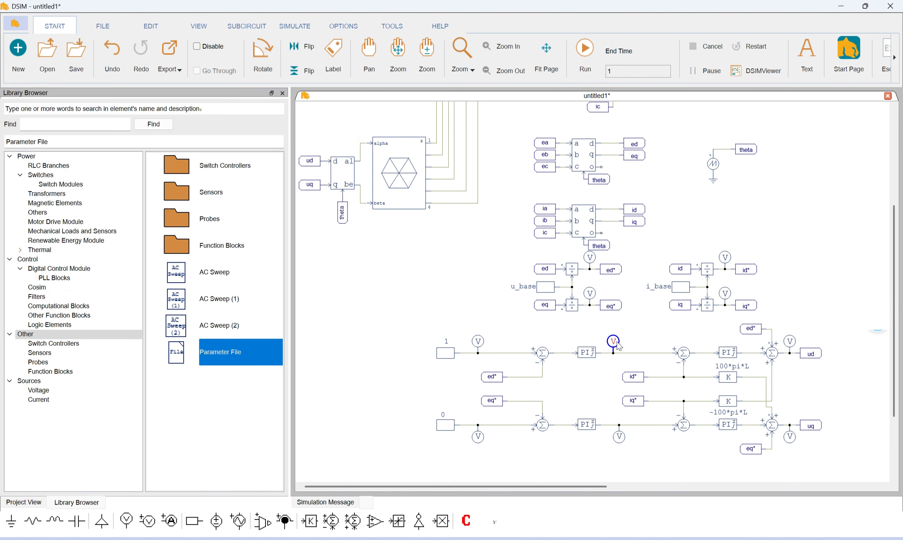
# Name the probes on the d-axis and q-axis outer PI outputs id*_ref and iq*_ref
pyautogui.doubleClick(613, 342)
pyautogui.click(132, 151)
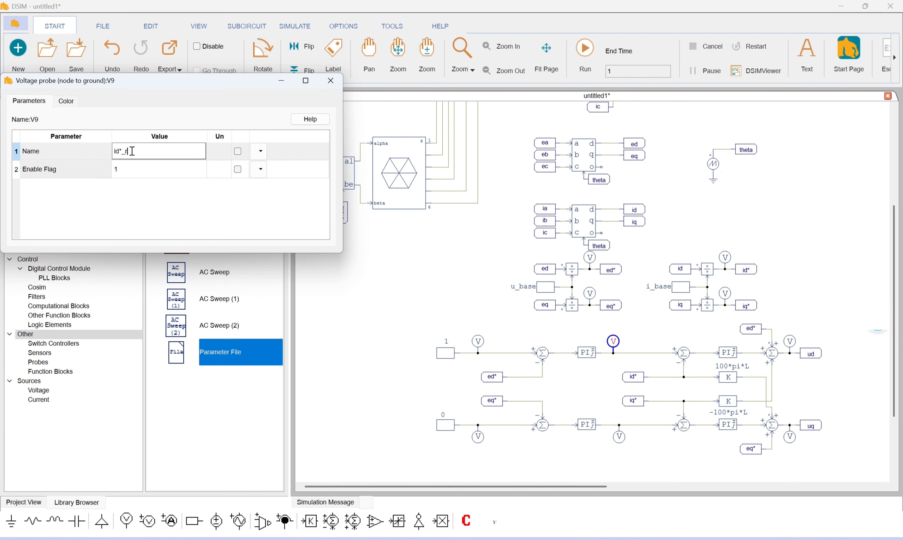
pyautogui.click(331, 80)
pyautogui.doubleClick(619, 436)
pyautogui.doubleClick(142, 154)
pyautogui.hotkey('ctrl', 'v')
pyautogui.doubleClick(118, 151)
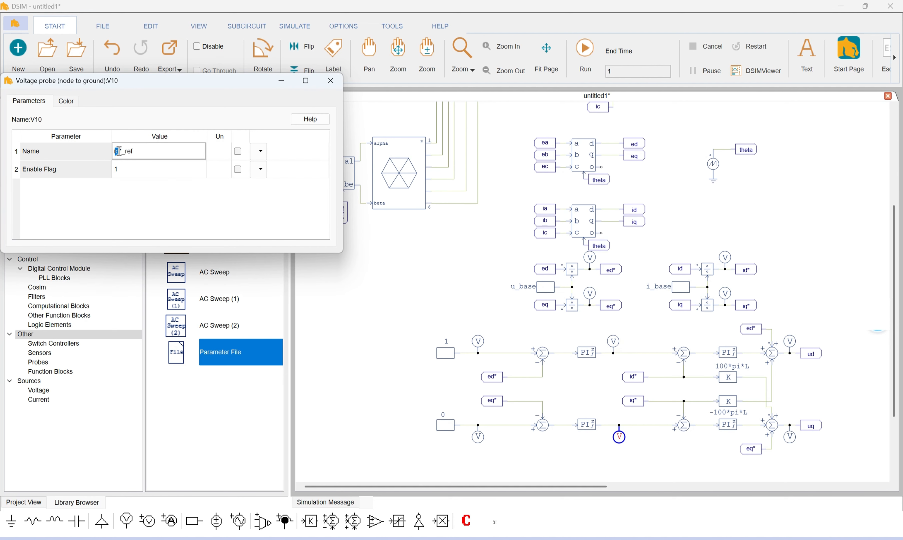
pyautogui.click(331, 80)
# Name the q-axis voltage reference probe uq*_ref and give the d-axis voltage reference probe the corresponding d-axis name
pyautogui.doubleClick(478, 436)
pyautogui.click(122, 154)
pyautogui.hotkey('ctrl', 'v')
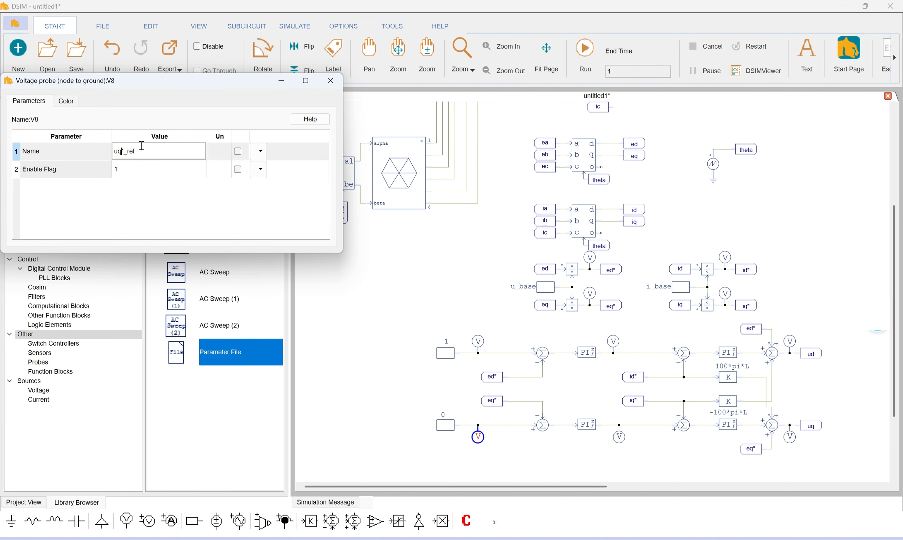
pyautogui.click(331, 80)
pyautogui.doubleClick(478, 341)
pyautogui.click(127, 152)
pyautogui.hotkey('ctrl', 'v')
pyautogui.click(330, 80)
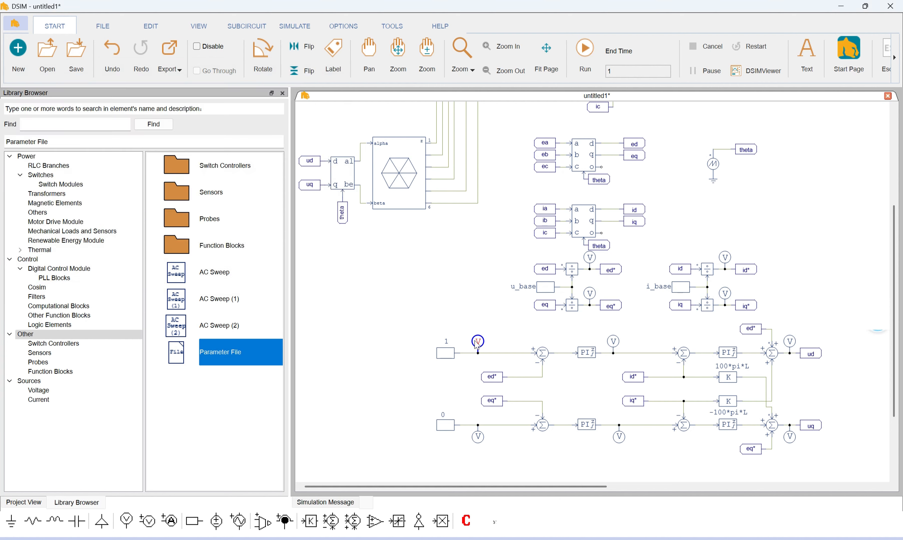
# Change the first letter of both voltage reference probe names to e, making them ed*_ref and eq*_ref
pyautogui.doubleClick(478, 341)
pyautogui.moveTo(118, 152); pyautogui.dragTo(112, 152)
pyautogui.write('e')
pyautogui.click(330, 81)
pyautogui.doubleClick(478, 437)
pyautogui.write('e')
pyautogui.click(331, 81)
# Name the probes on the ud and uq control outputs ud and uq
pyautogui.moveTo(656, 317); pyautogui.dragTo(544, 257)
pyautogui.doubleClick(677, 281)
pyautogui.click(145, 154)
pyautogui.write('ud')
pyautogui.click(330, 80)
pyautogui.doubleClick(677, 377)
pyautogui.write('uq')
pyautogui.click(331, 81)
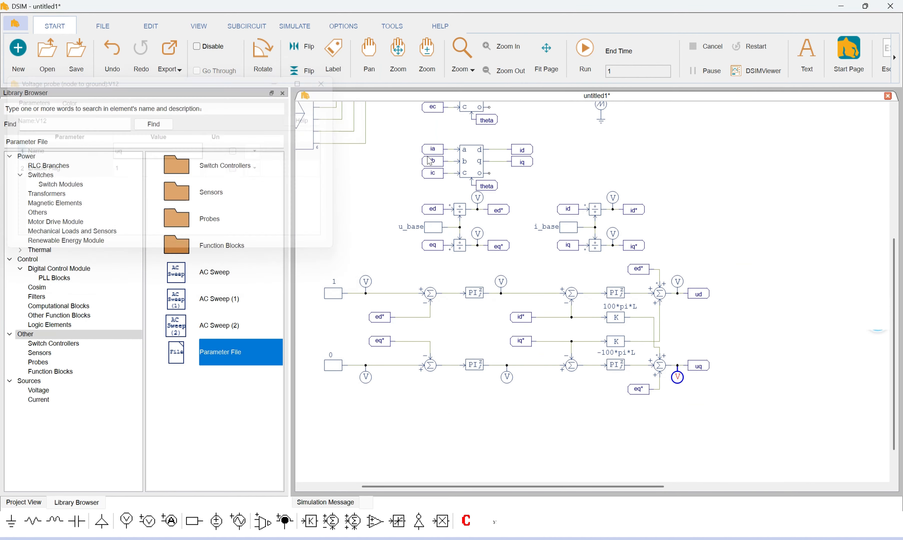
pyautogui.moveTo(573, 183); pyautogui.dragTo(602, 226)
pyautogui.doubleClick(506, 240)
pyautogui.click(331, 80)
pyautogui.moveTo(423, 196); pyautogui.dragTo(466, 374)
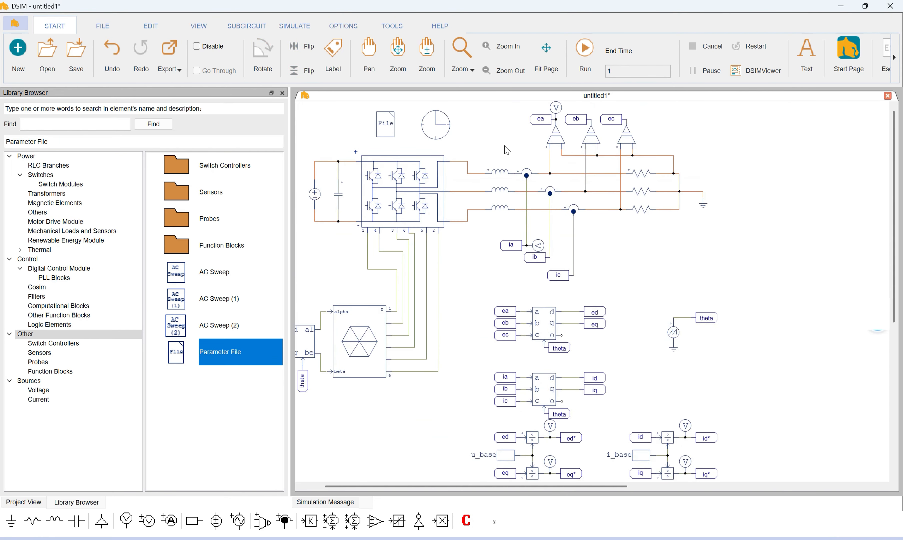
pyautogui.moveTo(504, 167); pyautogui.dragTo(530, 174)
pyautogui.moveTo(511, 142); pyautogui.dragTo(493, 118)
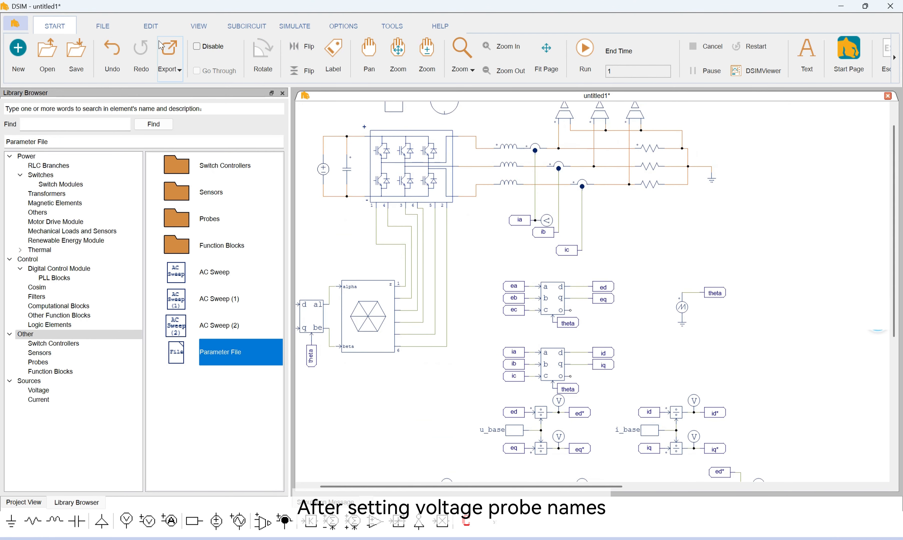
# Run the simulation, review the simulation messages and locate the element named in the first error on the schematic
pyautogui.click(289, 28)
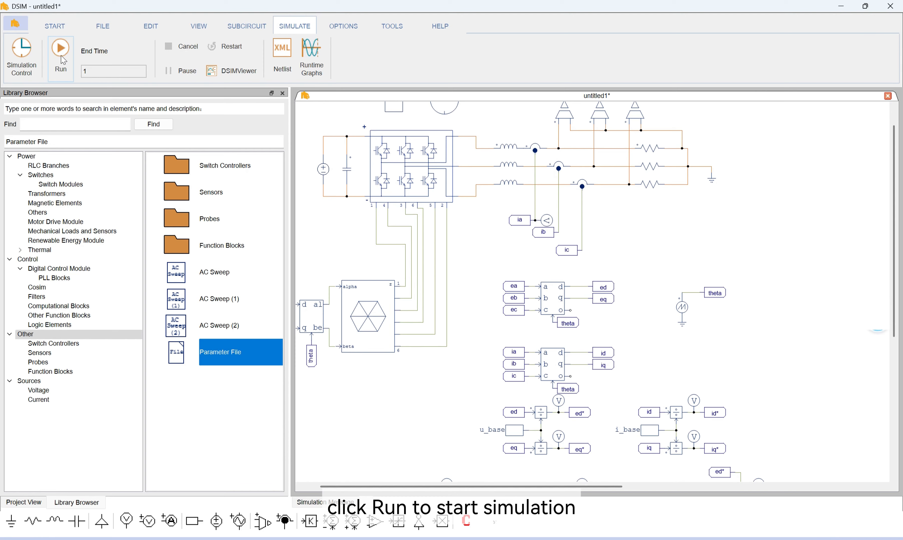
pyautogui.click(66, 61)
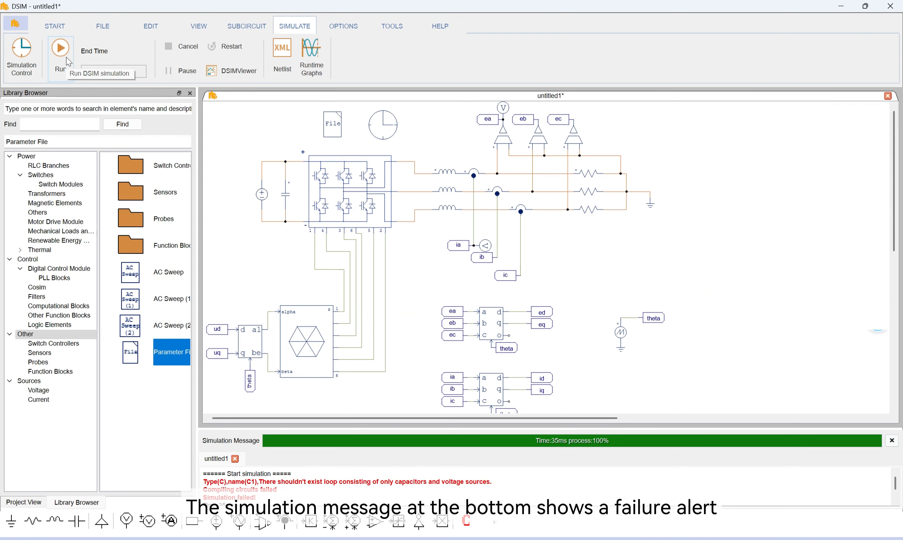
pyautogui.scroll(-1, 271, 483)
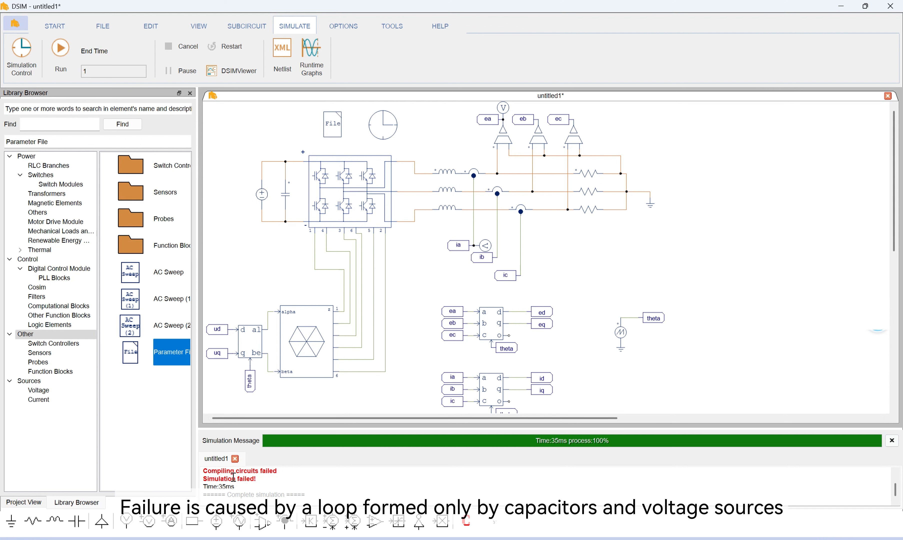
pyautogui.scroll(1, 233, 477)
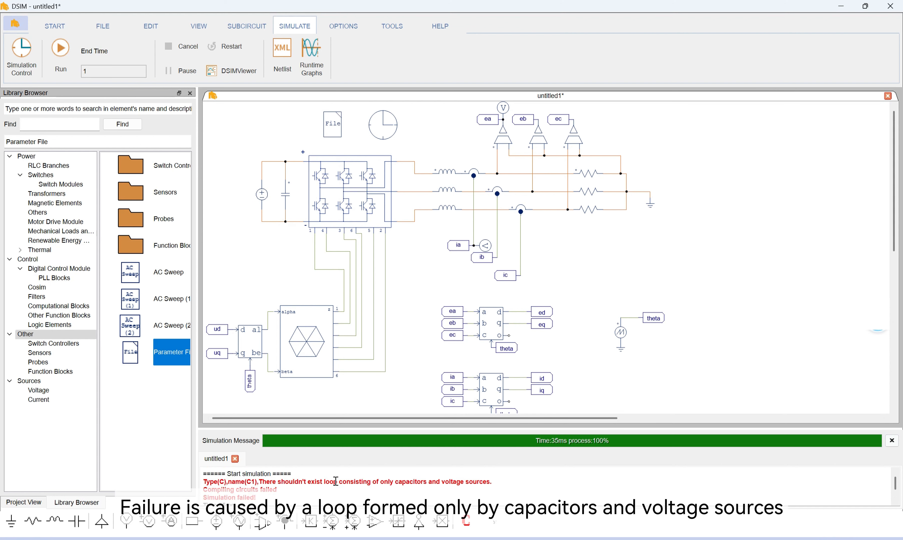
pyautogui.click(416, 482)
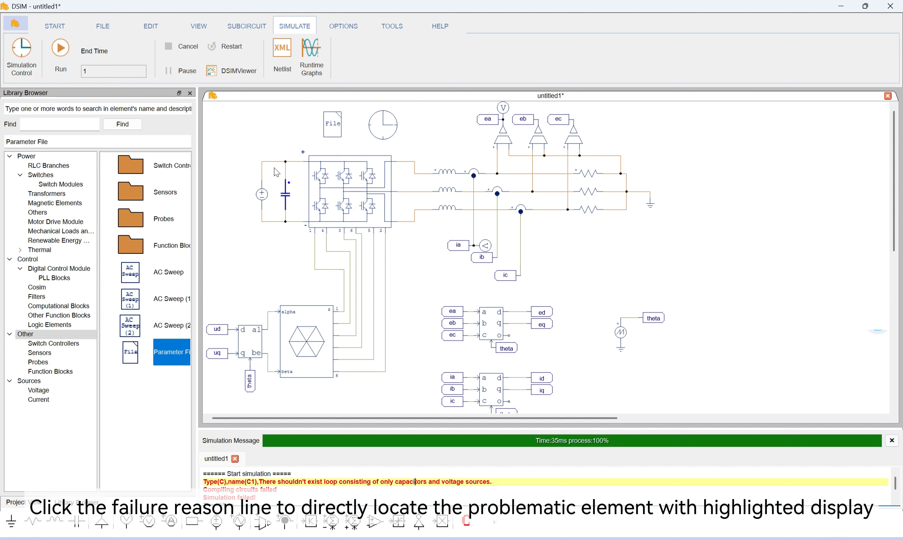
# Set the DC voltage source's series resistance to 1 Ohm and enter a nonzero series inductance
pyautogui.doubleClick(262, 196)
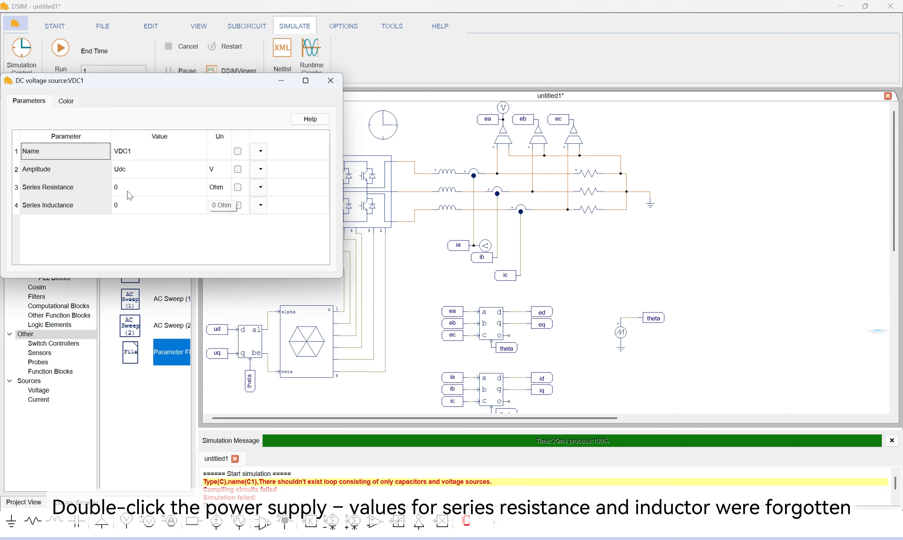
pyautogui.click(116, 186)
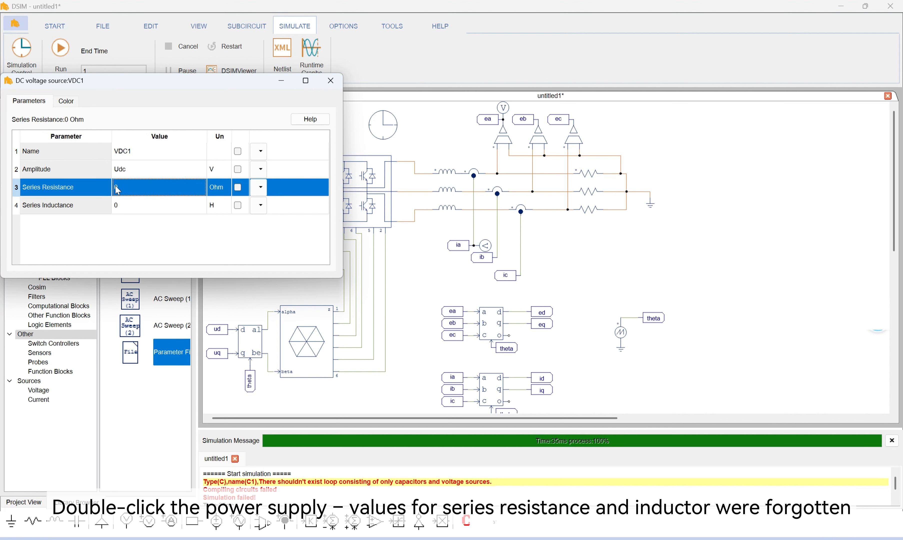
pyautogui.click(118, 190)
pyautogui.write('1')
pyautogui.click(121, 204)
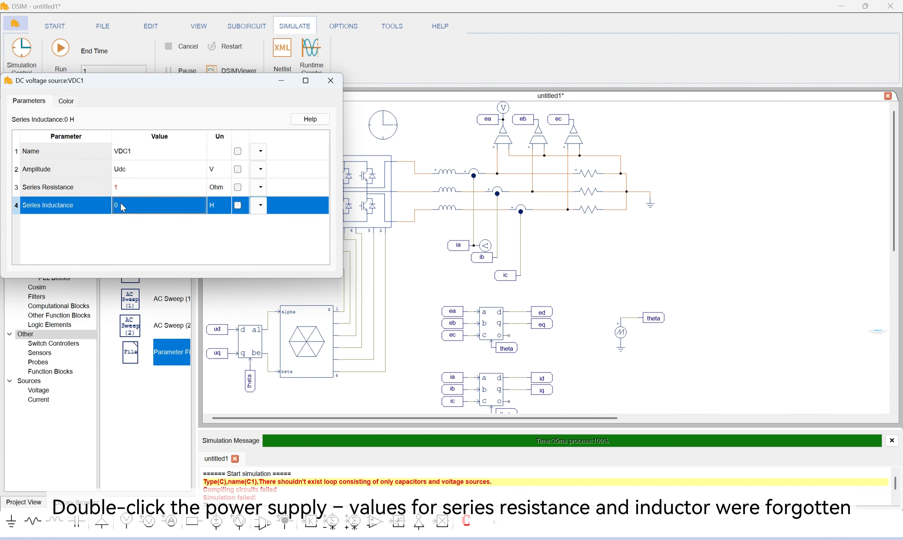
pyautogui.click(122, 204)
pyautogui.write('2e-3')
pyautogui.click(330, 81)
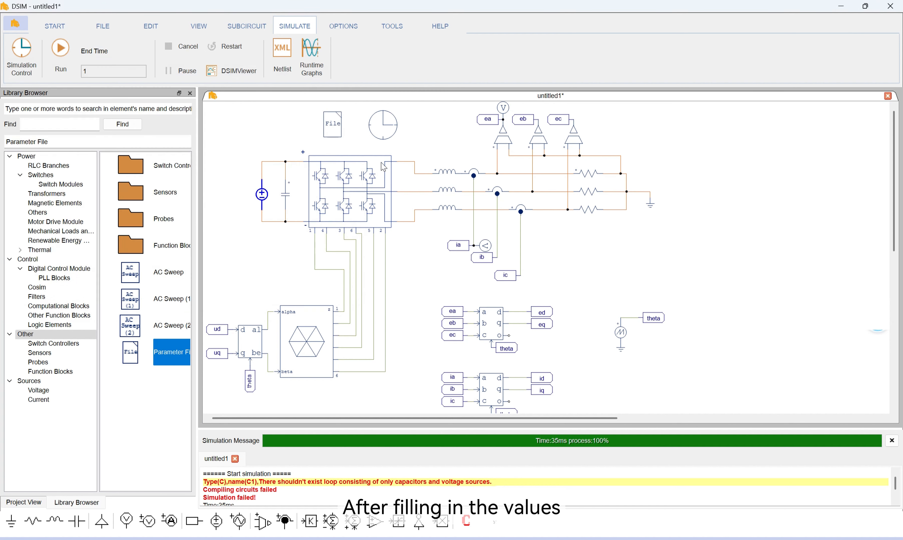
# Rerun the simulation and add ea, ed*, ed*_@1, ed*_ref, eq* and eq*_ref to the DSIMViewer display variables
pyautogui.click(64, 52)
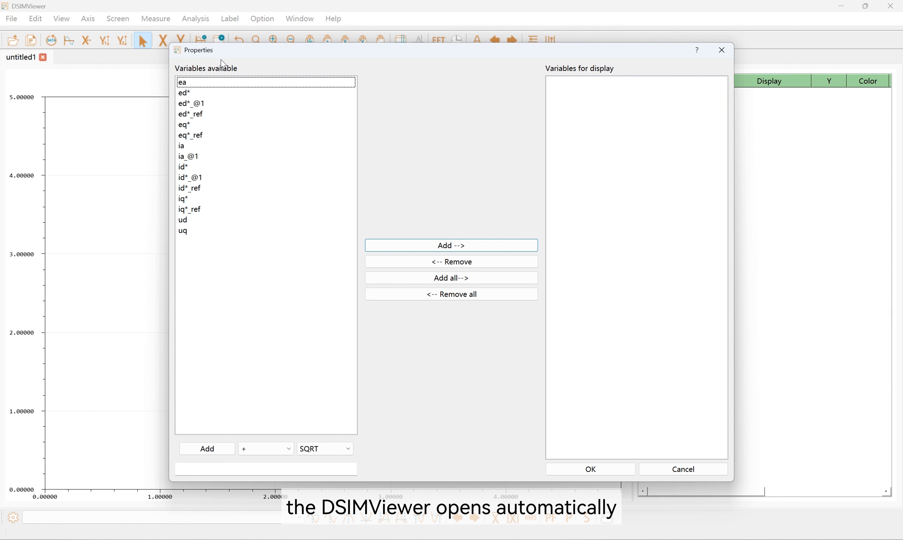
pyautogui.moveTo(207, 83); pyautogui.dragTo(212, 116)
pyautogui.click(434, 249)
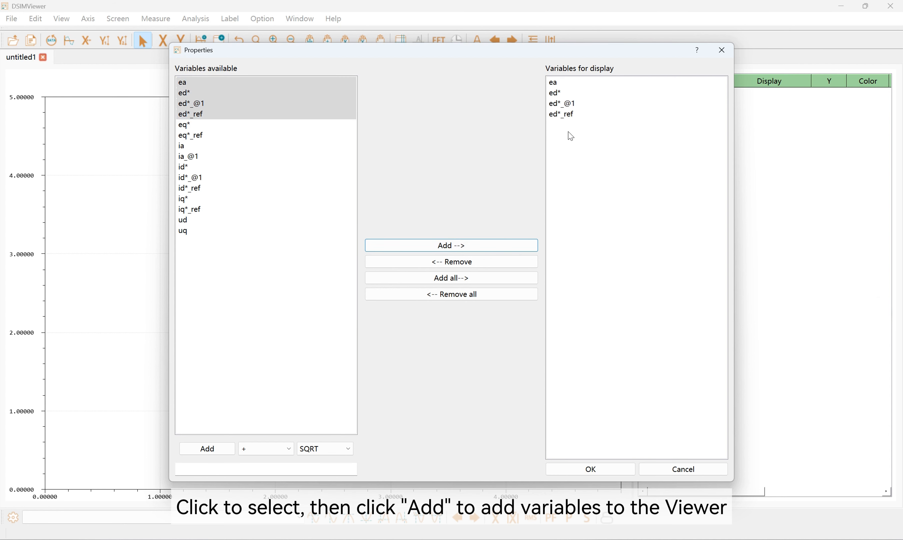
pyautogui.doubleClick(226, 126)
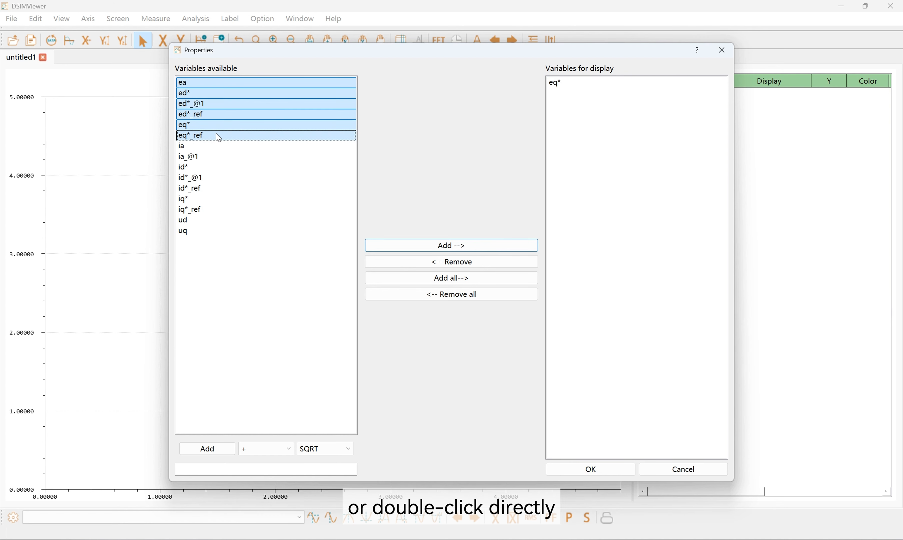
pyautogui.doubleClick(218, 135)
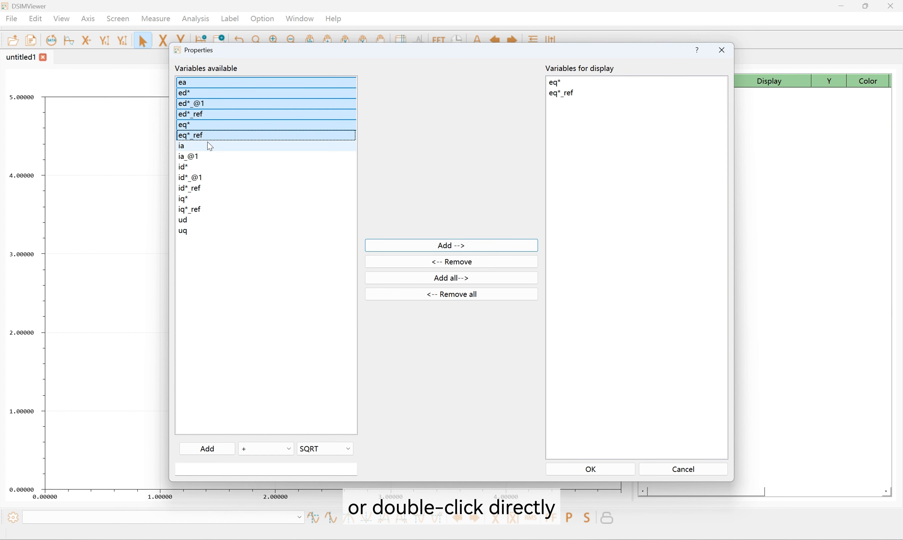
# Remove variables from the display list and add ia for display
pyautogui.click(563, 122)
pyautogui.click(473, 262)
pyautogui.click(182, 146)
pyautogui.click(460, 244)
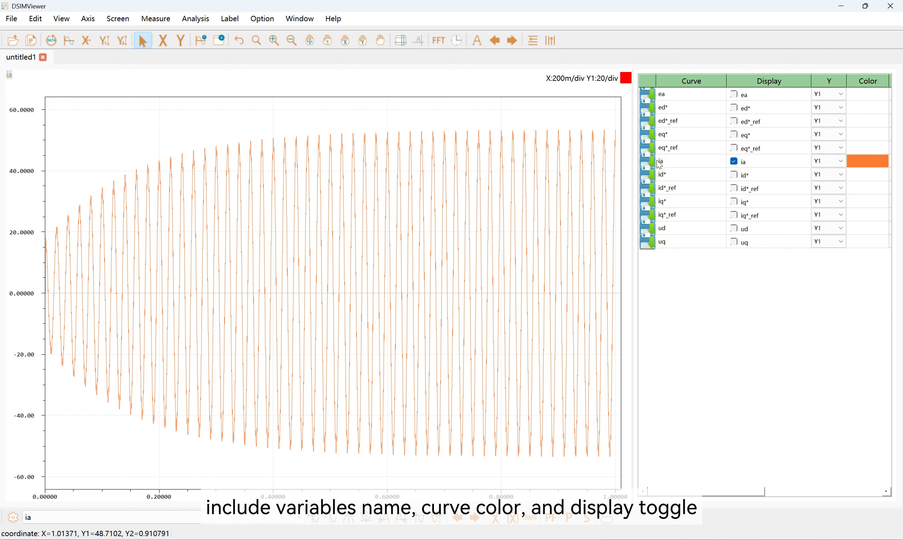
# Show the id*, id*_ref, iq* and iq*_ref curves instead of ia, redrawing the screen to fit the axes
pyautogui.click(736, 163)
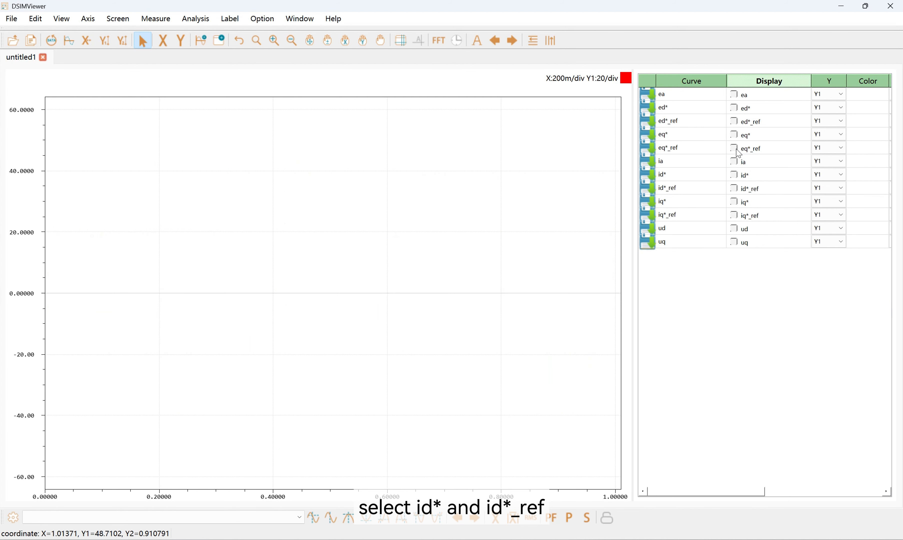
pyautogui.click(734, 188)
pyautogui.click(735, 175)
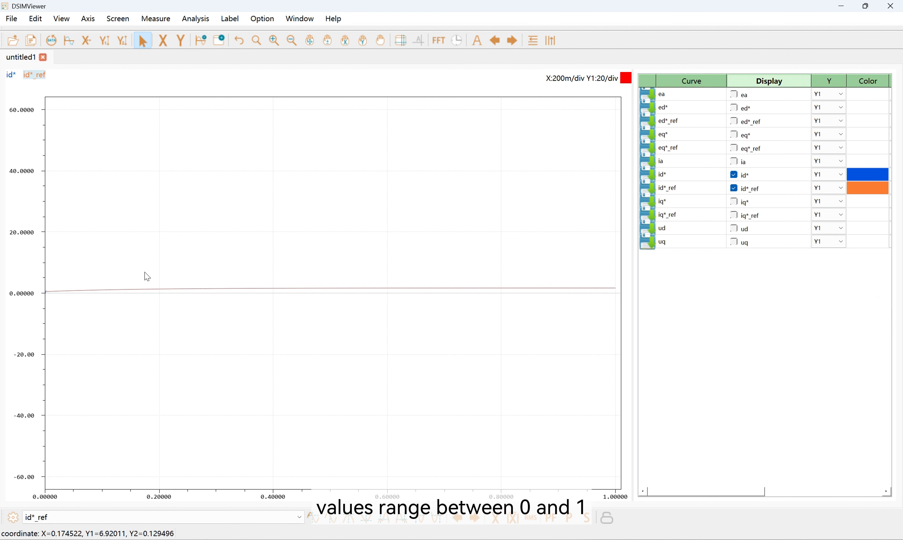
pyautogui.click(69, 41)
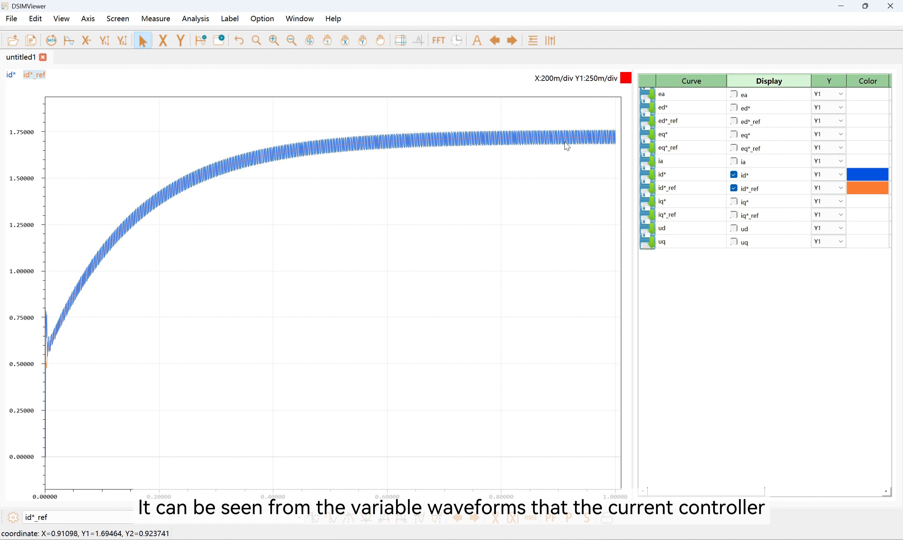
pyautogui.click(733, 201)
pyautogui.click(734, 215)
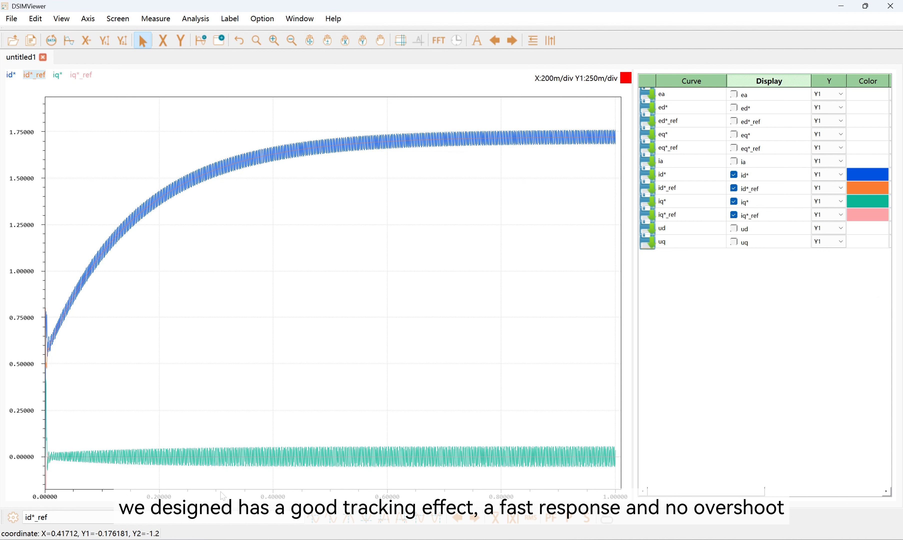
# Hide the four dq current curves and show ed*, ed*_ref, eq* and eq*_ref instead
pyautogui.click(734, 215)
pyautogui.click(734, 202)
pyautogui.click(735, 188)
pyautogui.click(735, 174)
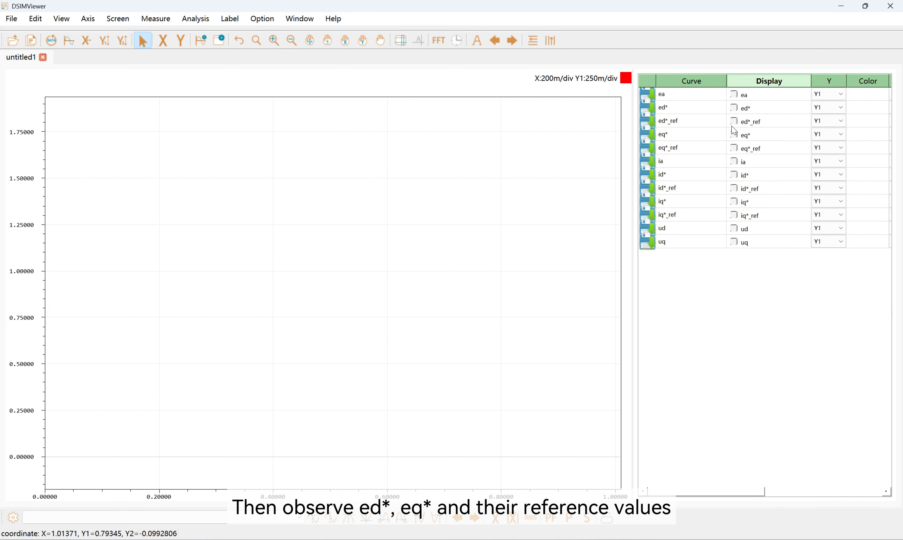
pyautogui.click(735, 109)
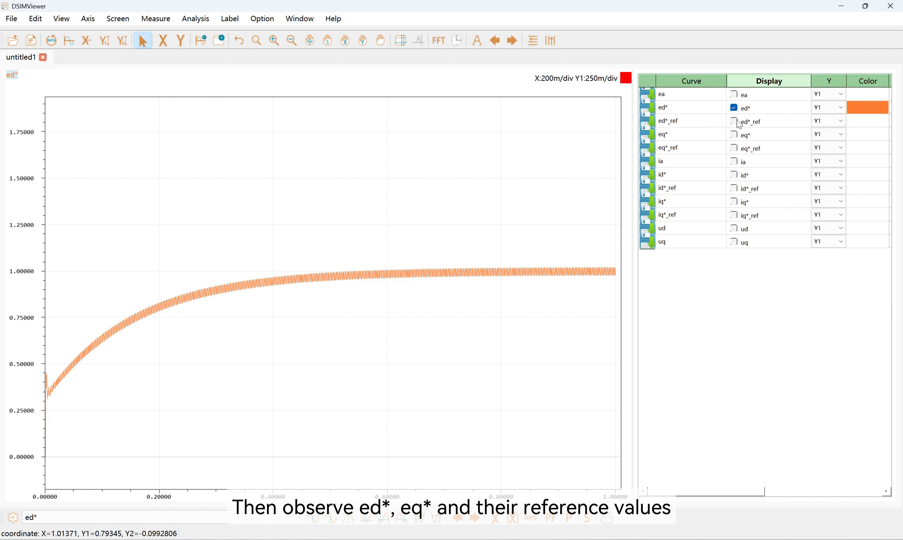
pyautogui.click(735, 121)
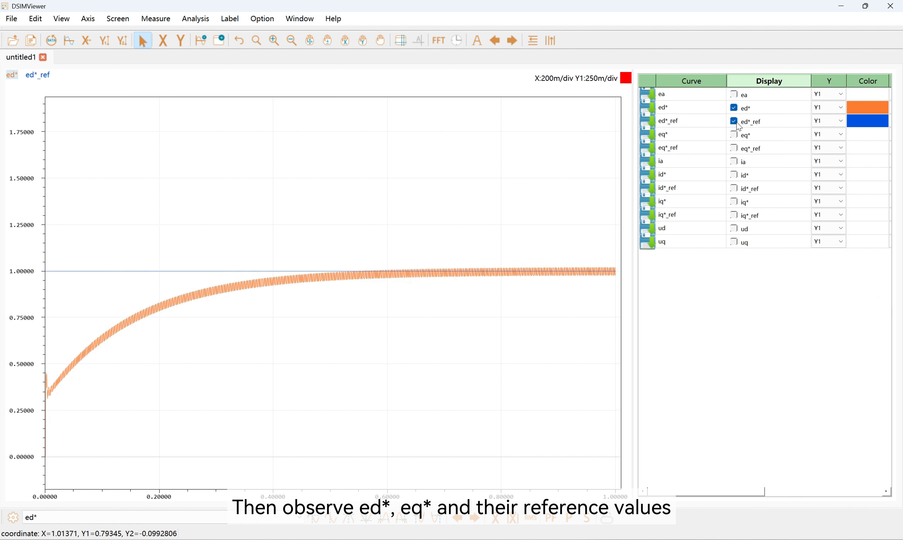
pyautogui.click(735, 135)
pyautogui.click(734, 148)
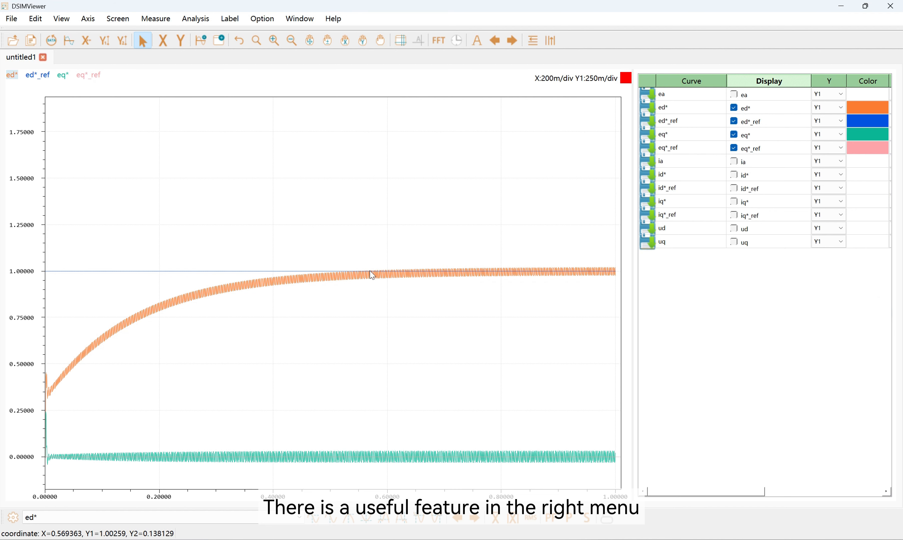
# Stash the ed*, ia and id* waveforms for comparison and close the waveform viewer
pyautogui.click(647, 107)
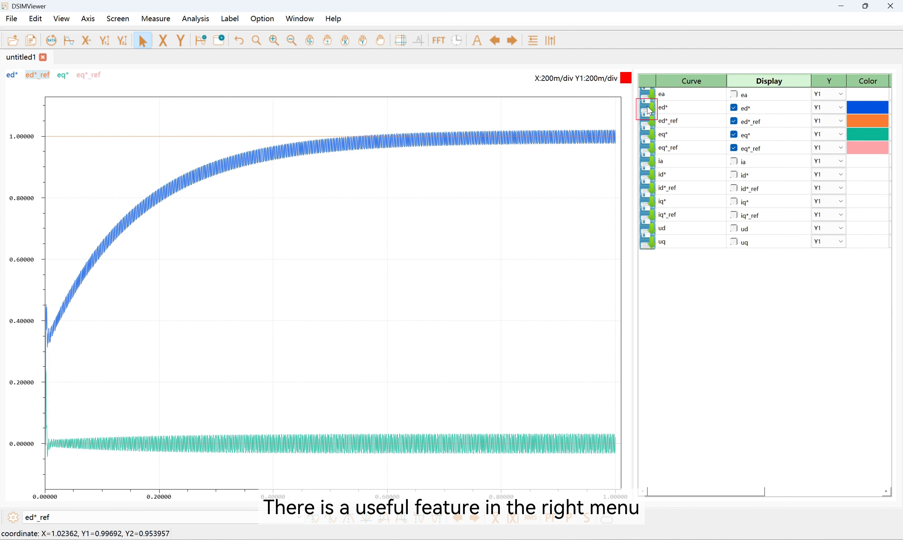
pyautogui.click(647, 162)
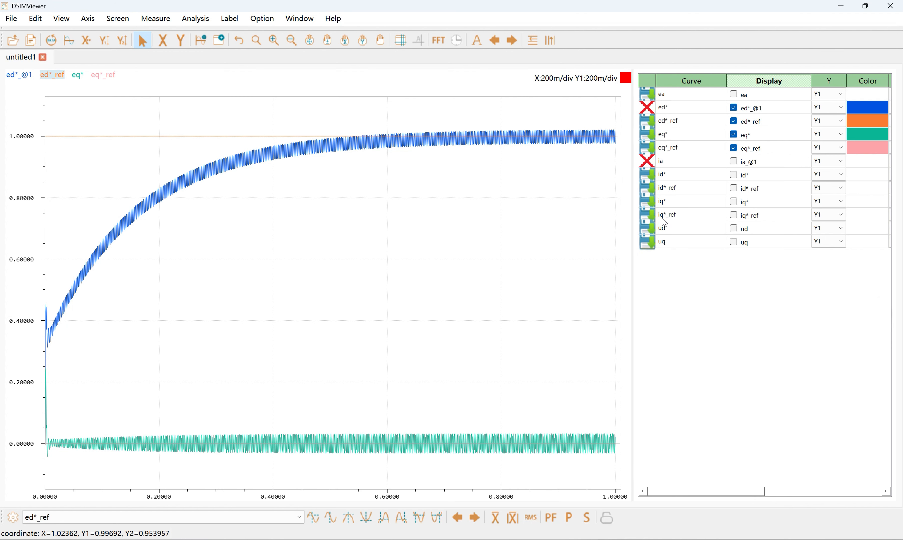
pyautogui.click(649, 177)
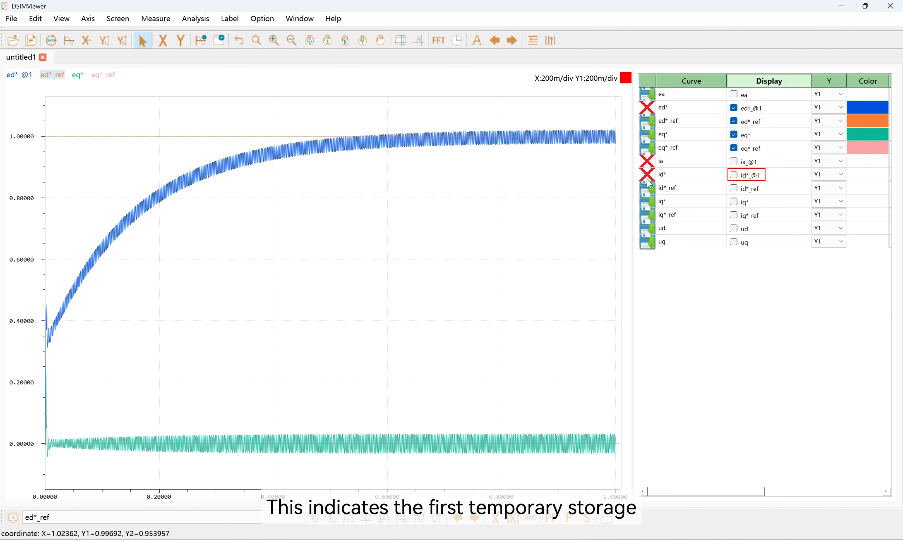
pyautogui.click(891, 8)
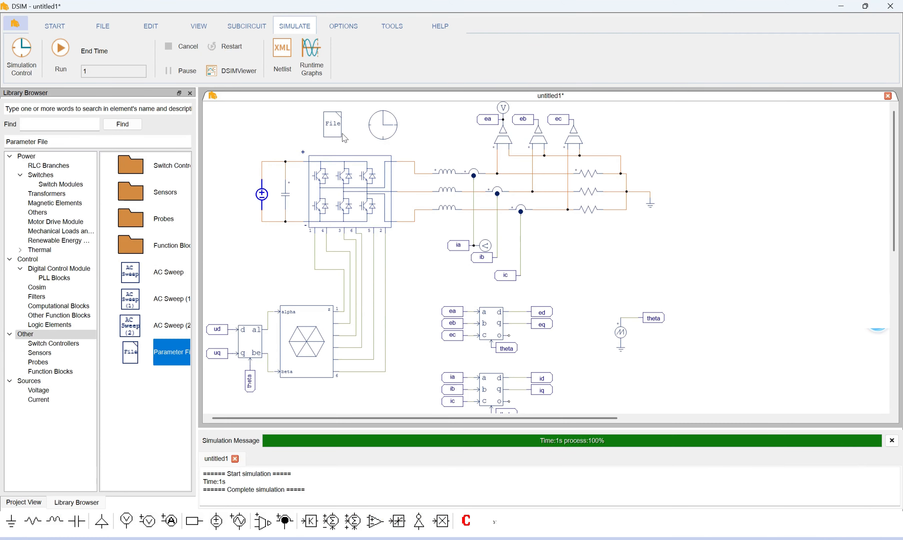
# Set Kpu to 1 and Tiu to 0.001 in the schematic's parameter file, save it and close the editor
pyautogui.doubleClick(343, 136)
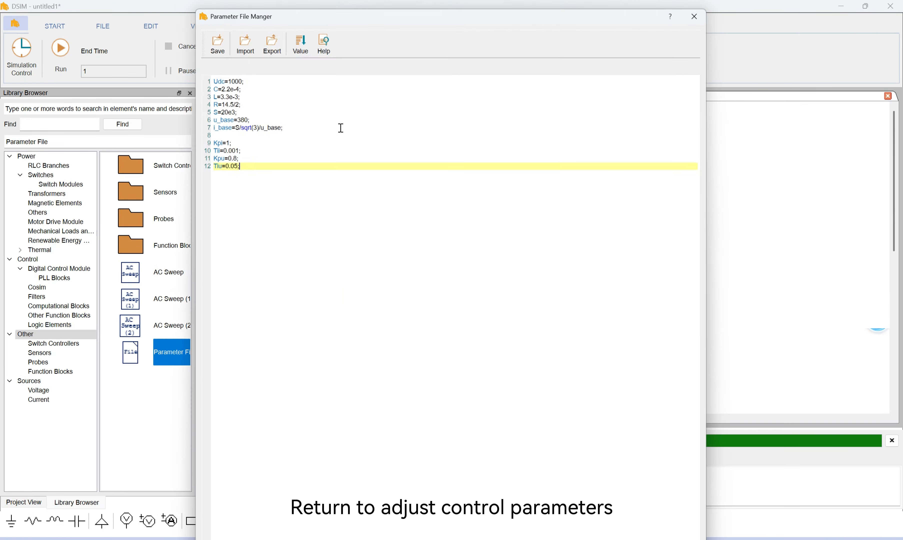
pyautogui.doubleClick(231, 155)
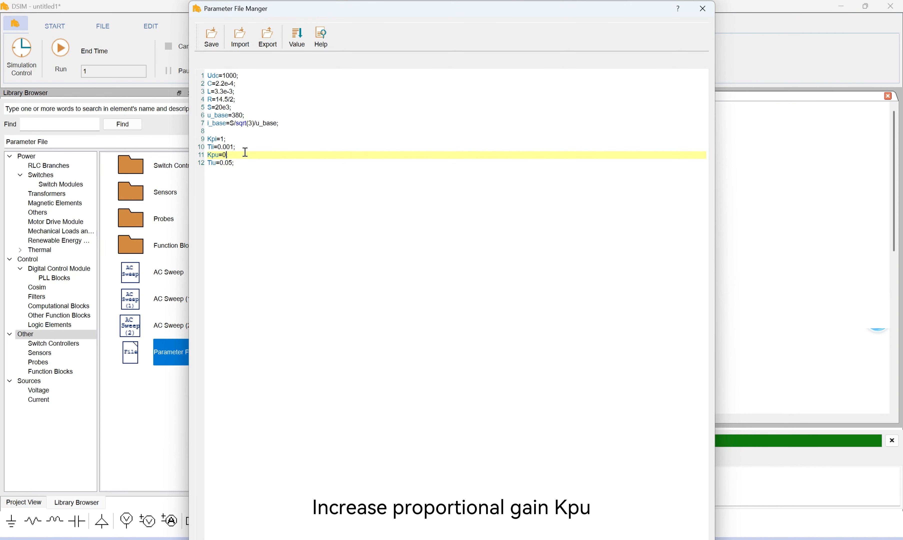
pyautogui.doubleClick(228, 163)
pyautogui.write('001')
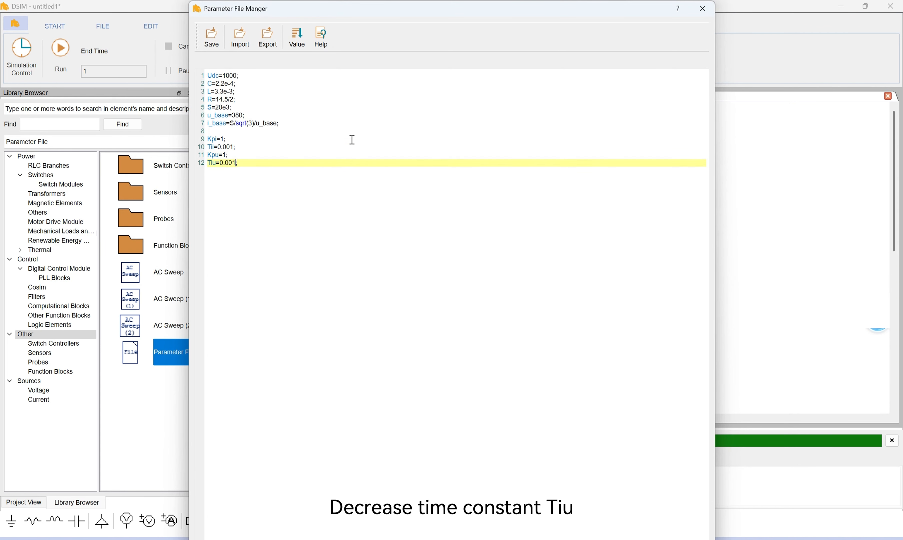
pyautogui.click(213, 41)
pyautogui.click(702, 9)
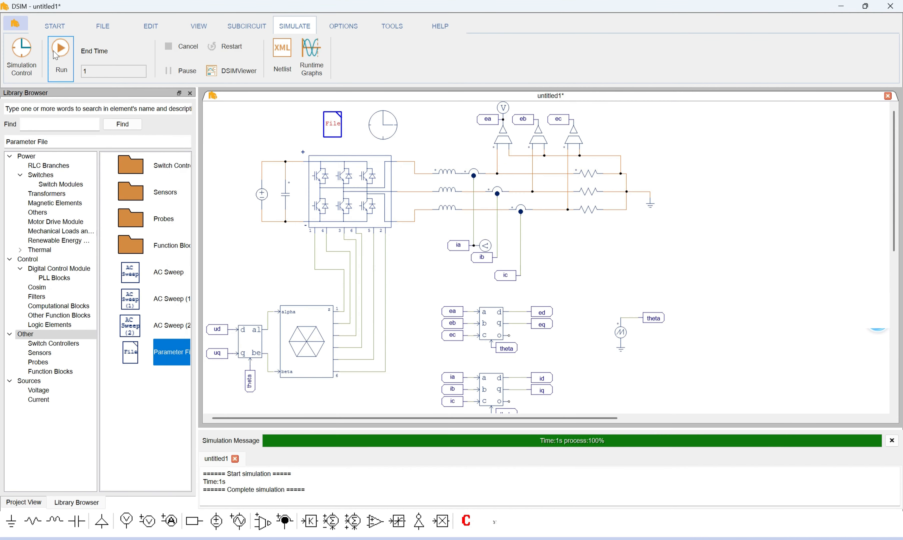
# Rerun the simulation and display ed*_@1, ed*_ref and ed* in DSIMViewer
pyautogui.click(58, 51)
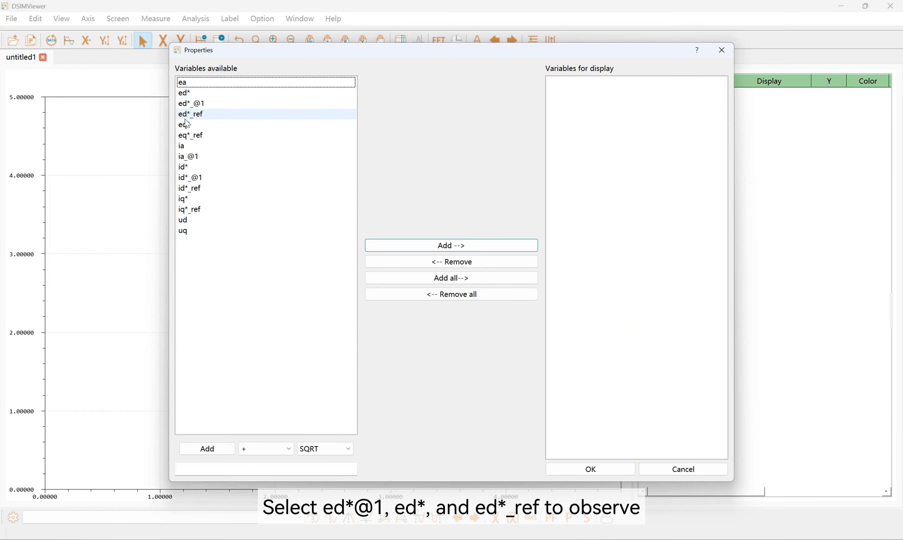
pyautogui.doubleClick(191, 103)
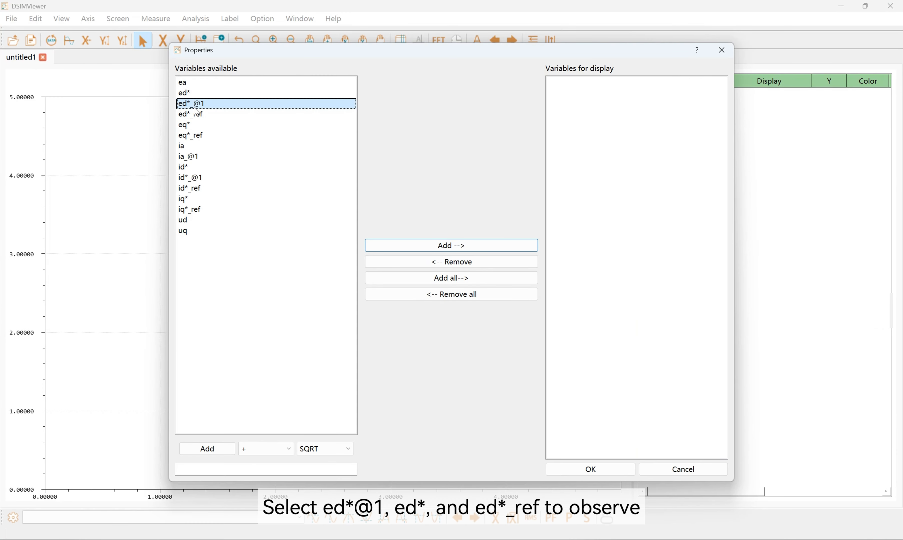
pyautogui.doubleClick(199, 116)
pyautogui.doubleClick(200, 94)
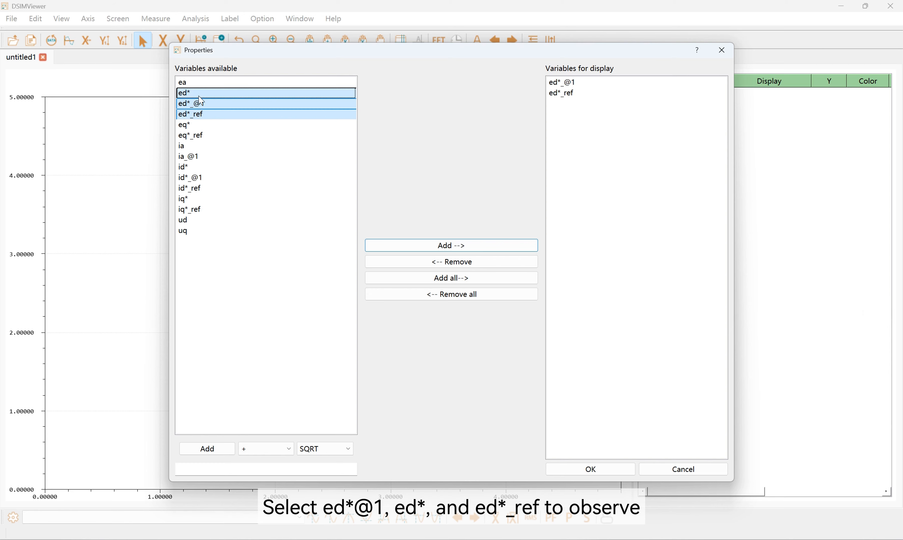
pyautogui.click(608, 470)
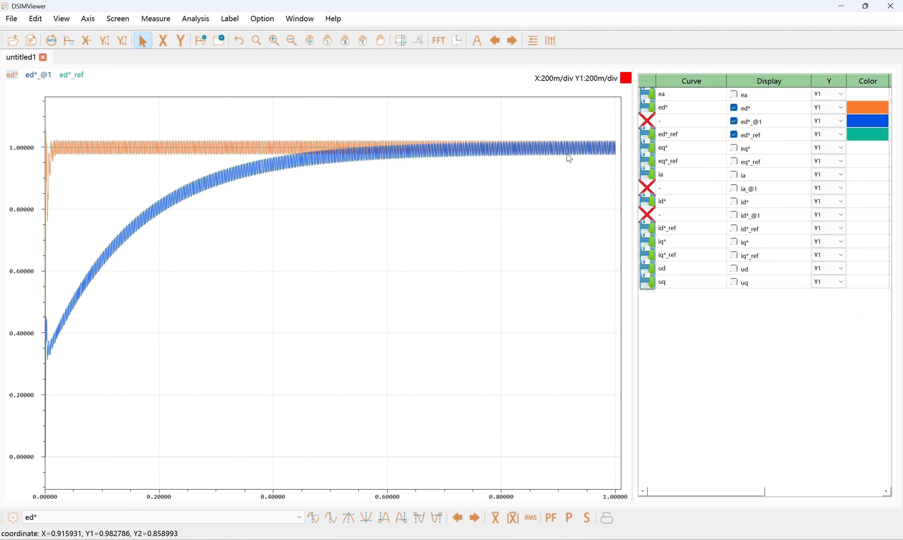
# Show ia and the stashed ia_@1 instead of the three ed* curves, fitting the axes to them
pyautogui.click(734, 108)
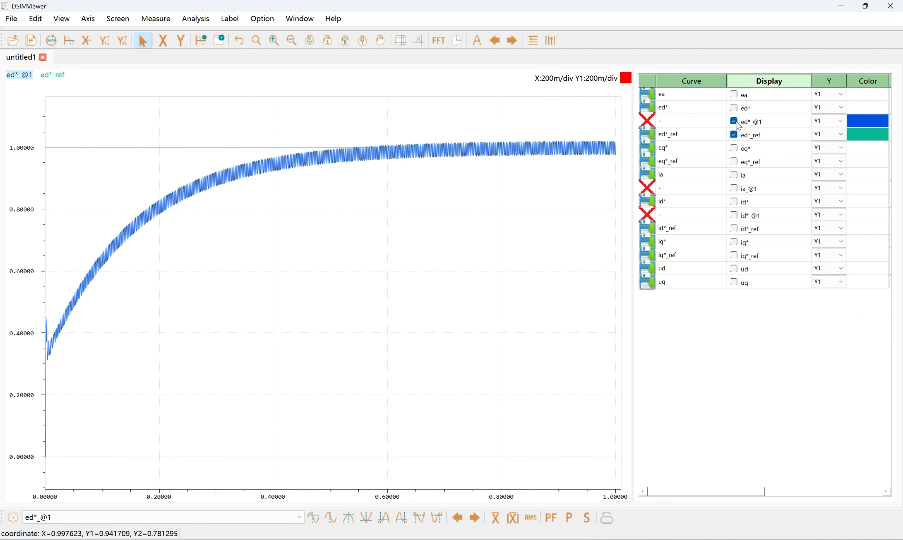
pyautogui.click(734, 122)
pyautogui.click(734, 134)
pyautogui.click(734, 189)
pyautogui.click(734, 175)
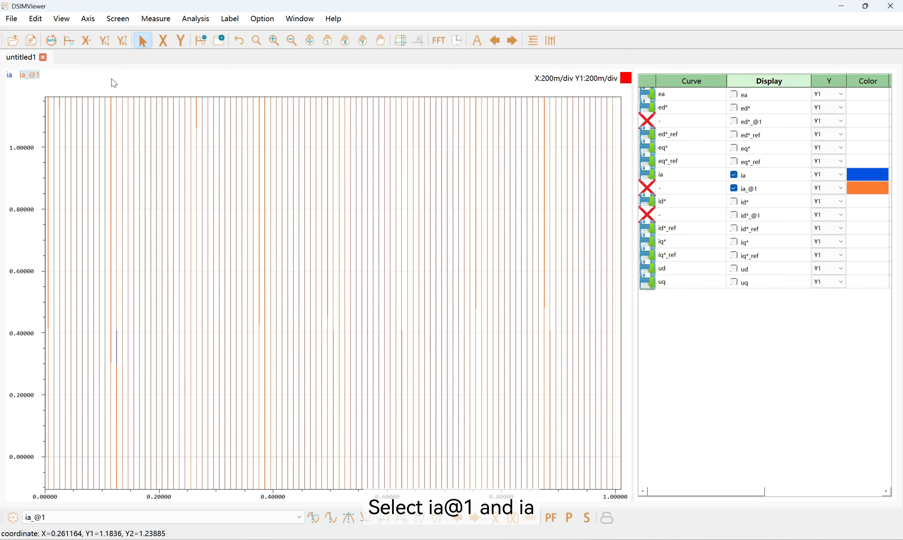
pyautogui.click(68, 41)
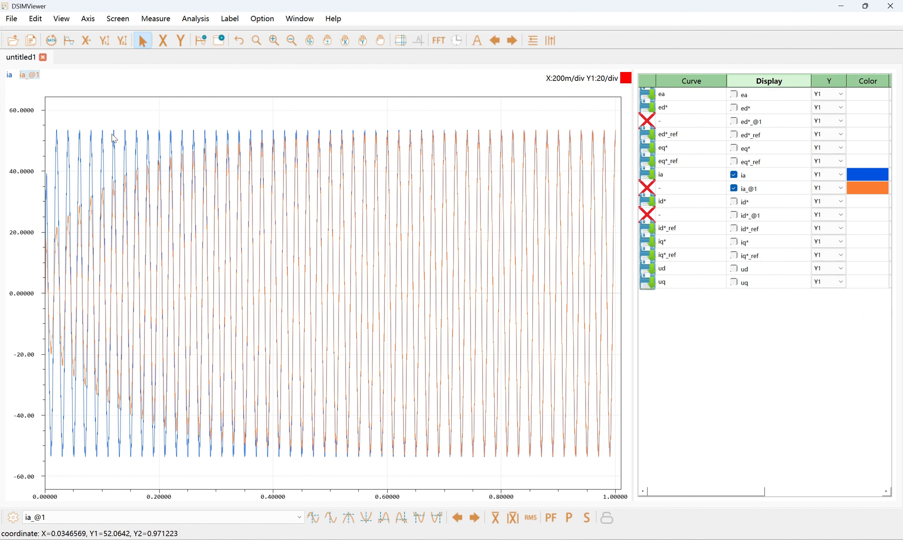
# Replace both ia curves with id*, id*_@1 and id*_ref, fitting the axes to them
pyautogui.click(734, 175)
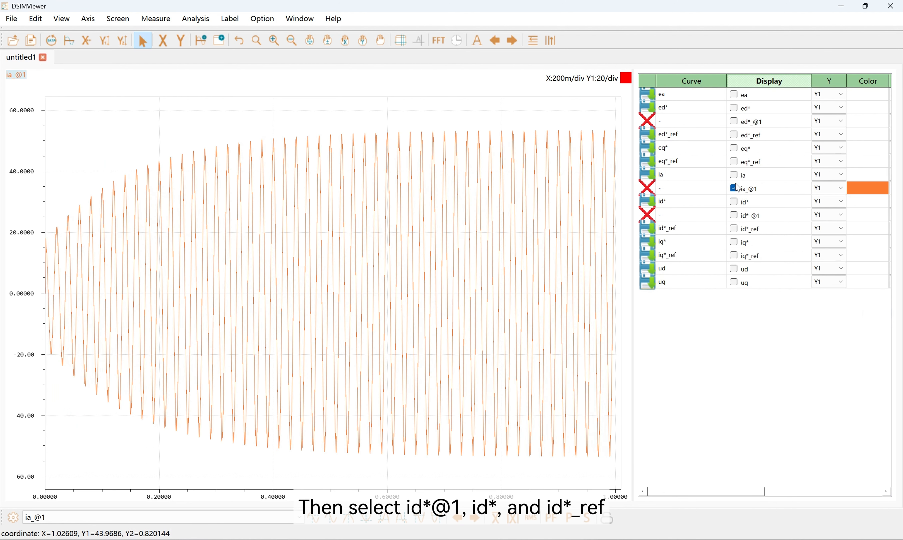
pyautogui.click(735, 188)
pyautogui.click(735, 201)
pyautogui.click(735, 215)
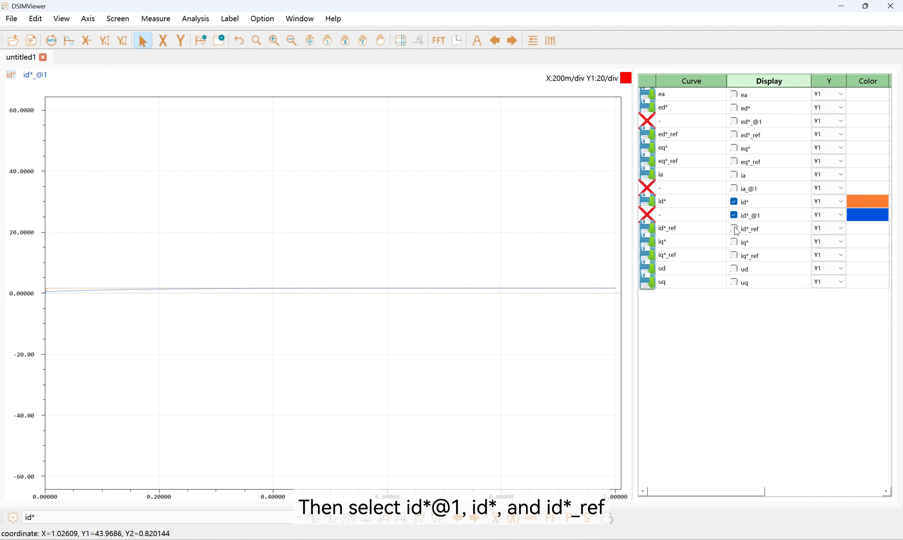
pyautogui.click(735, 228)
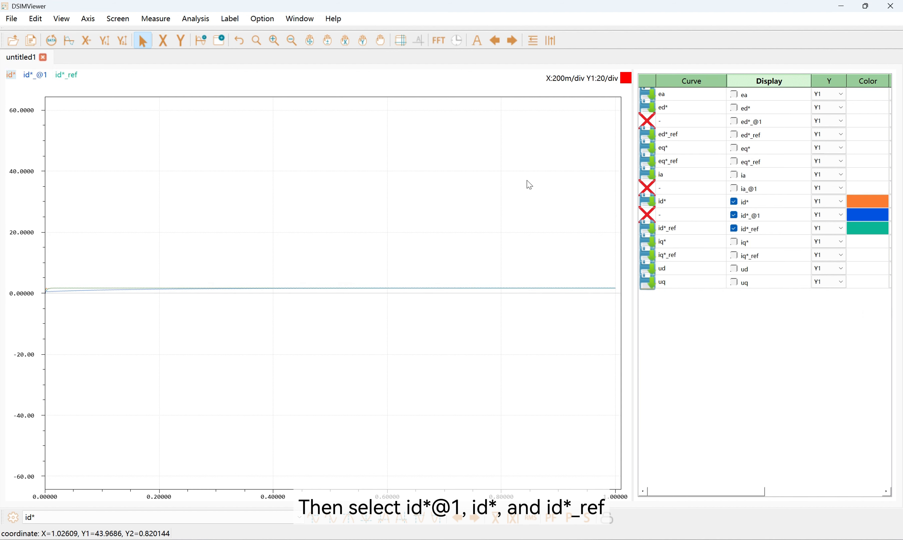
pyautogui.click(69, 41)
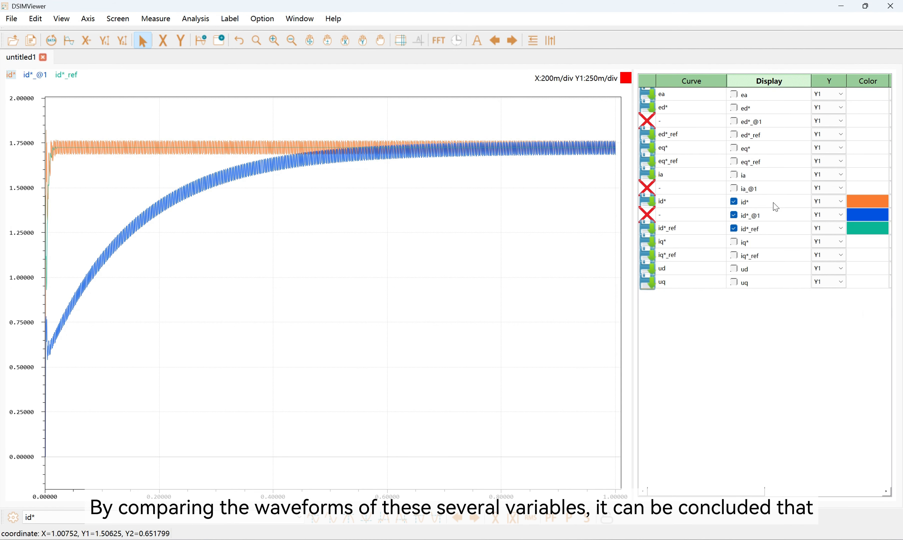